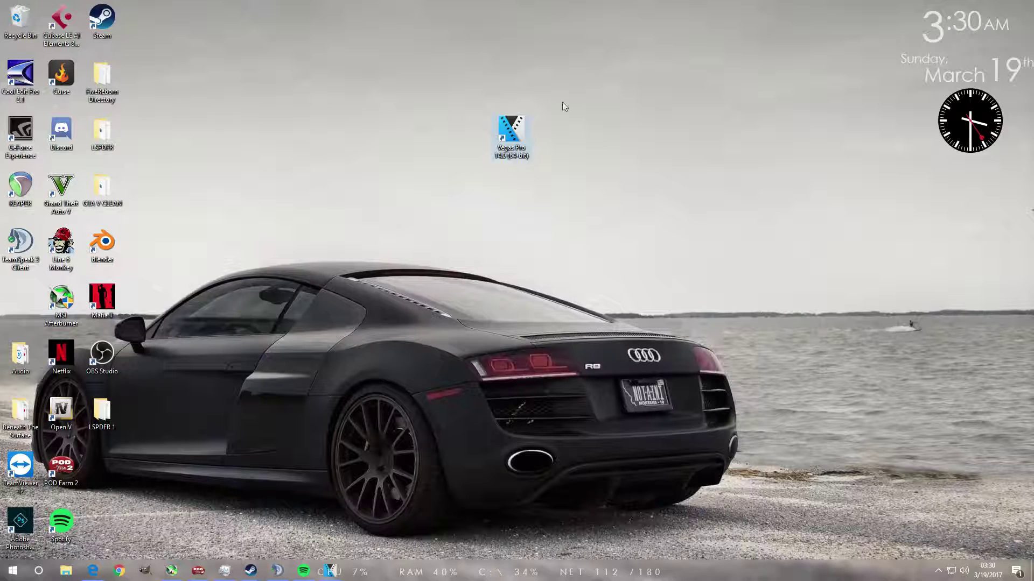
Switch to VEGAS Pro and import the video "Desktop 03.18.2017 - 19.31.01.01.mp4" from the Desktop folder within Videos.
left_click_drag(514, 135, 22, 302)
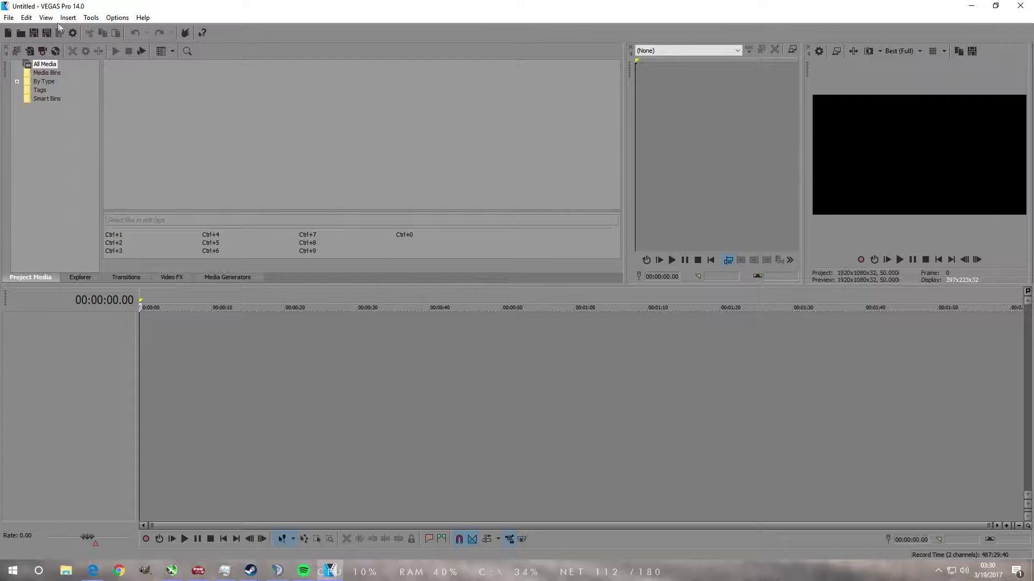
left_click(9, 18)
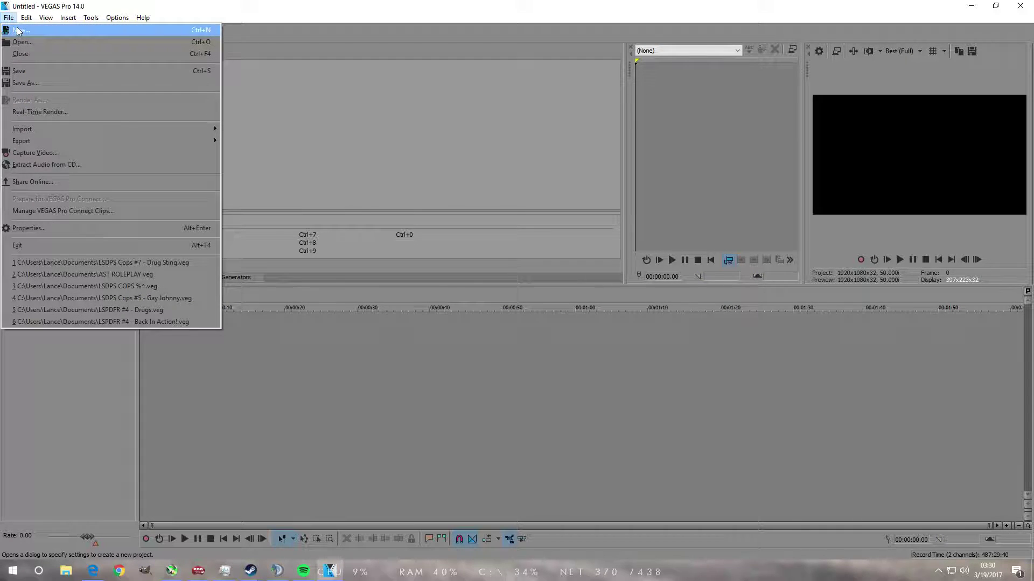
mouse_move(28, 132)
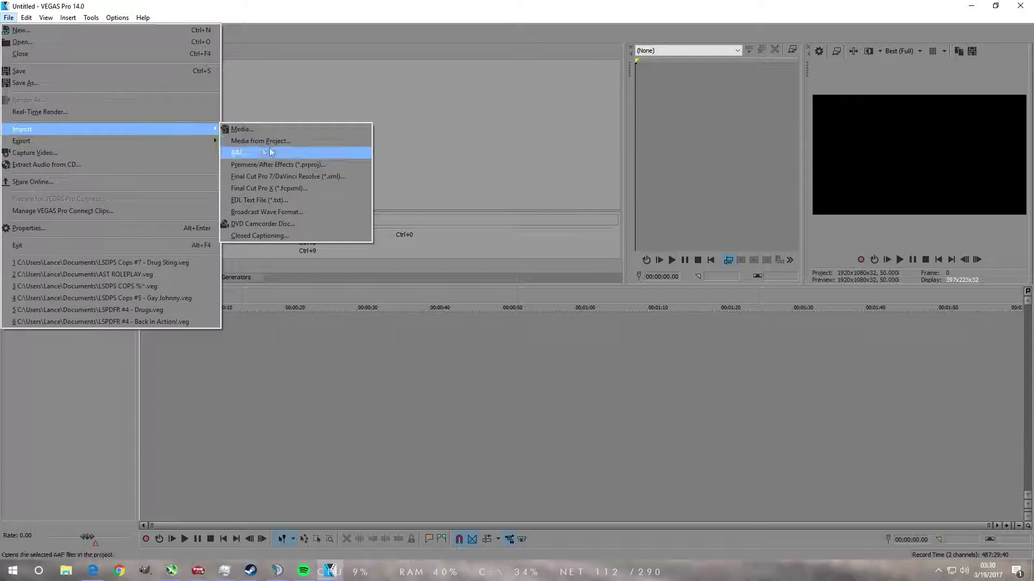
left_click(260, 130)
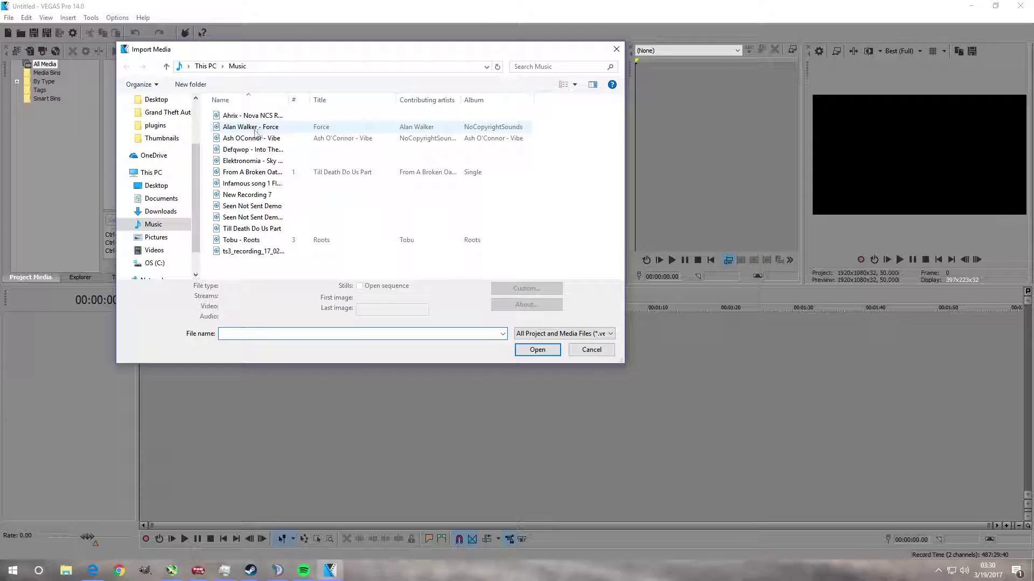
left_click(154, 250)
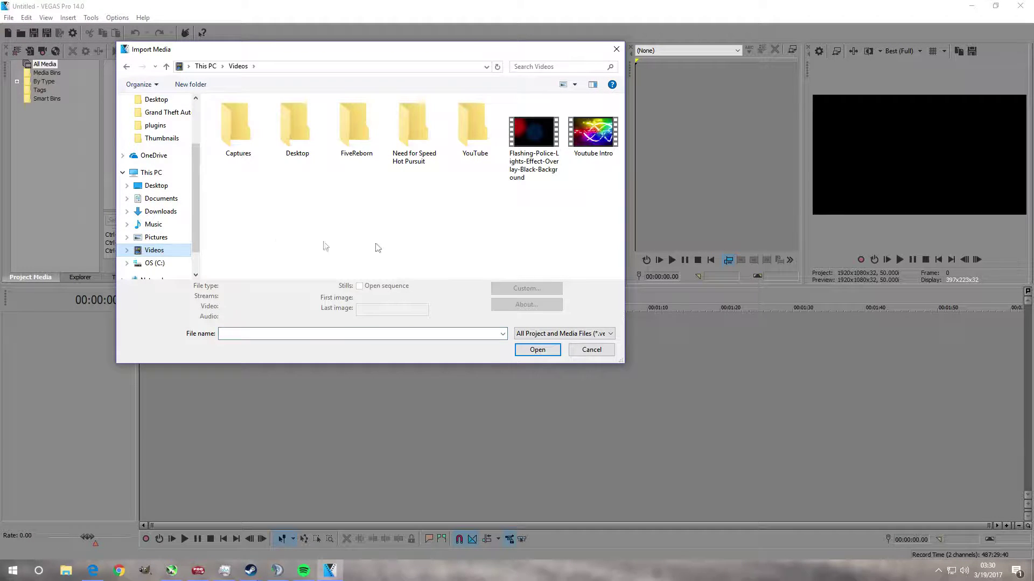
double_click(294, 133)
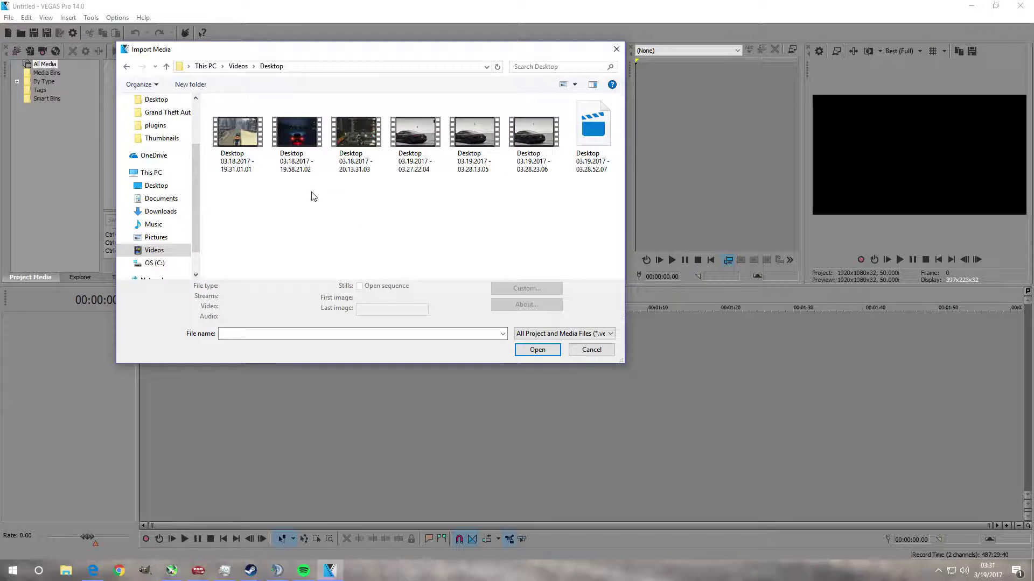
double_click(241, 149)
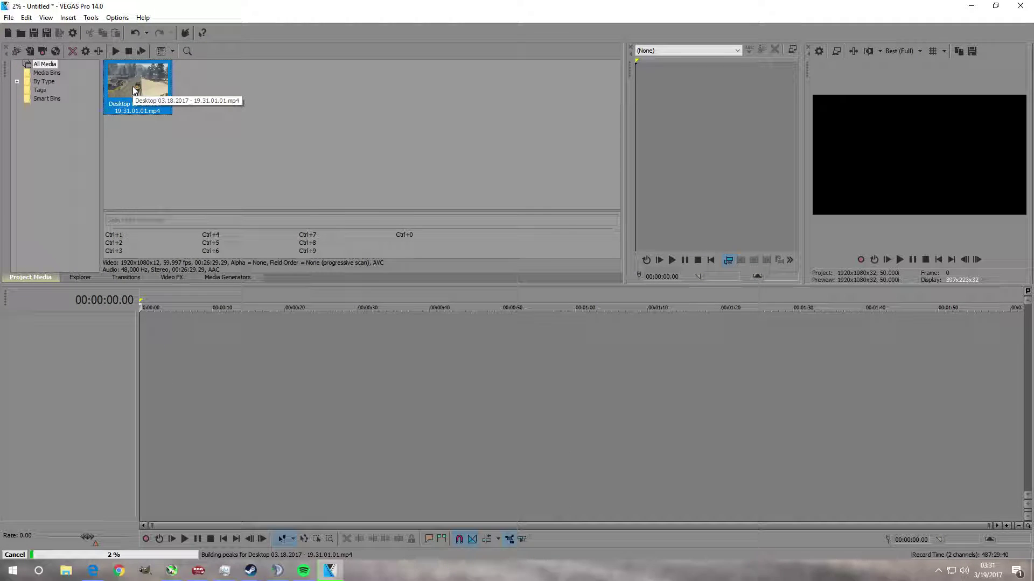
Place the imported video at the start of the timeline, declining to match the project video settings to the media.
left_click_drag(133, 90, 140, 372)
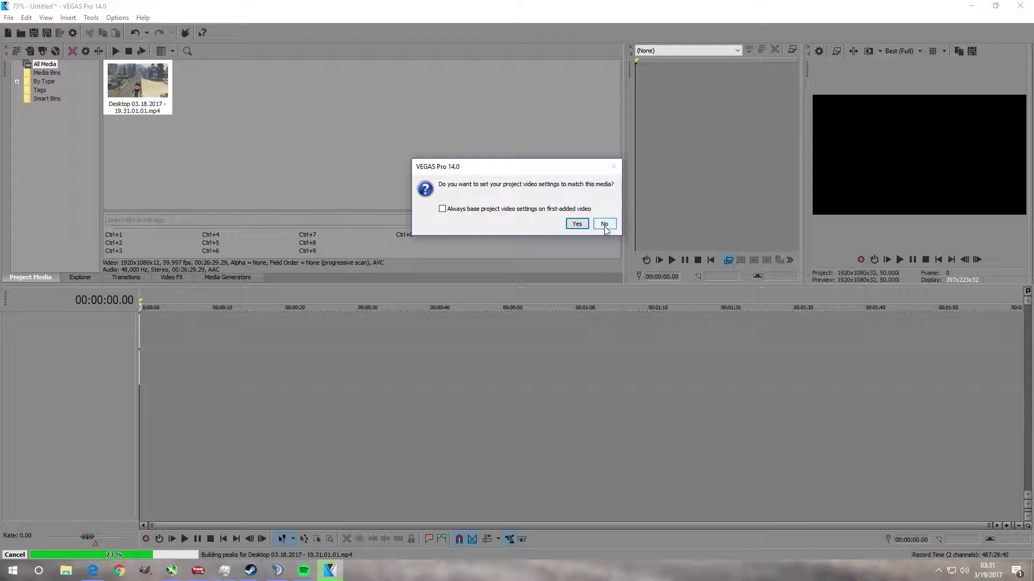
left_click(604, 224)
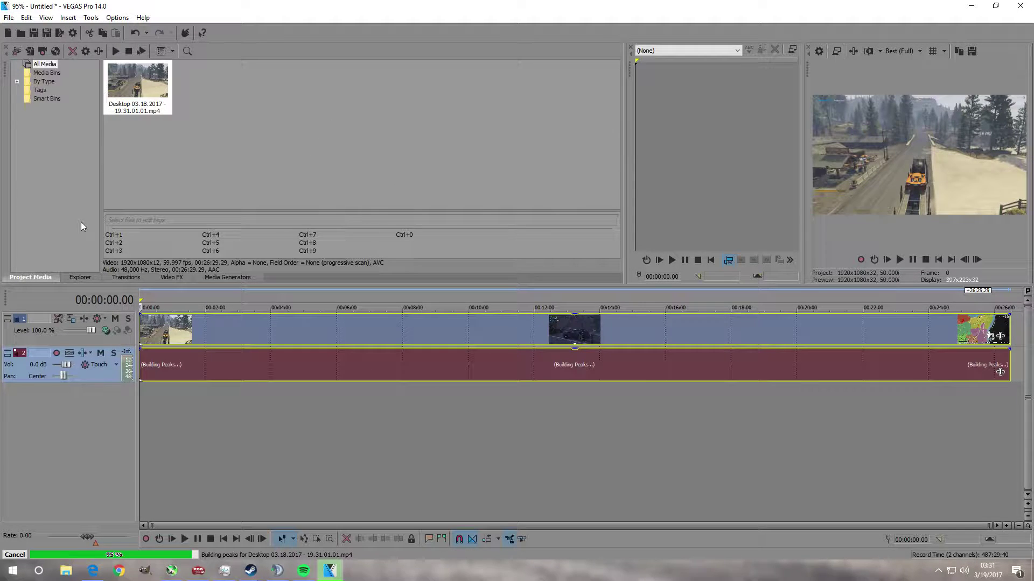
left_click(9, 18)
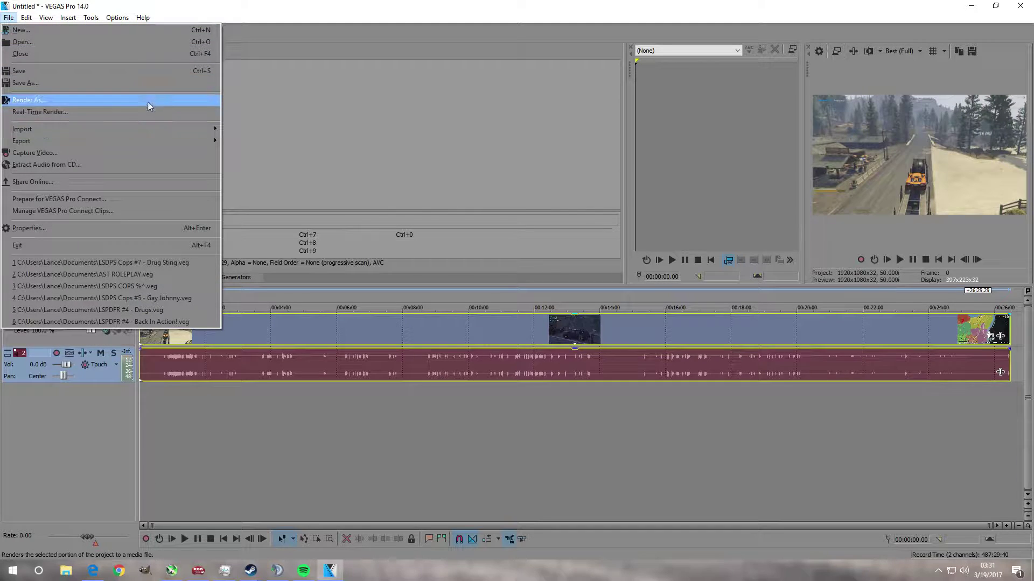
left_click(270, 111)
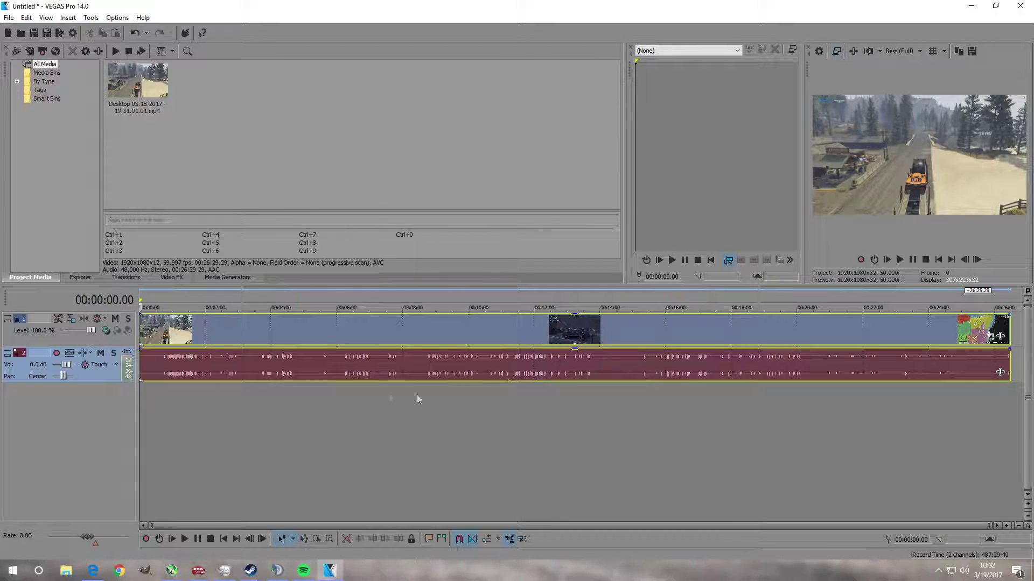
Play back the opening seconds of the clip to check the footage.
left_click(898, 260)
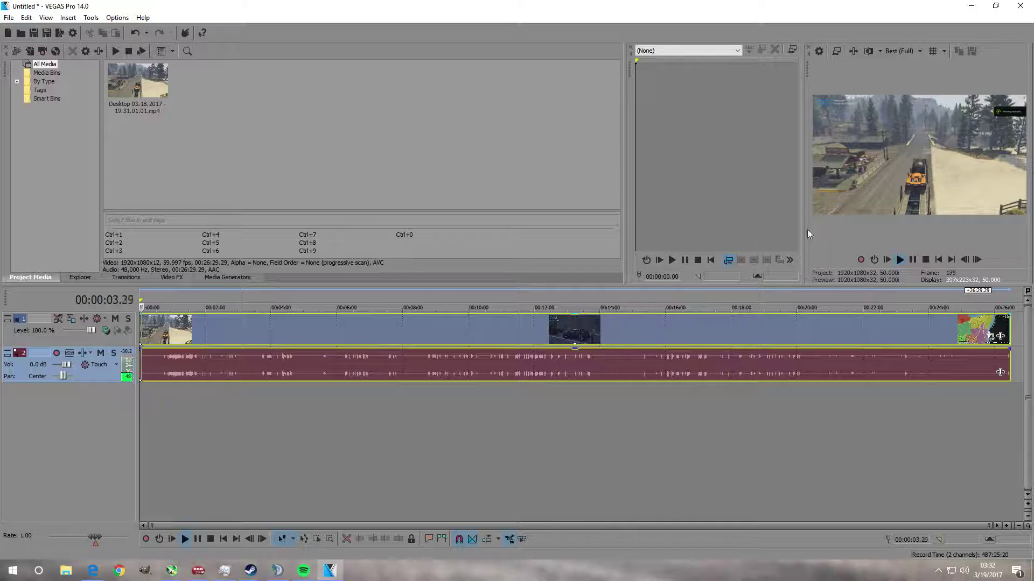
left_click(913, 260)
left_click(153, 321)
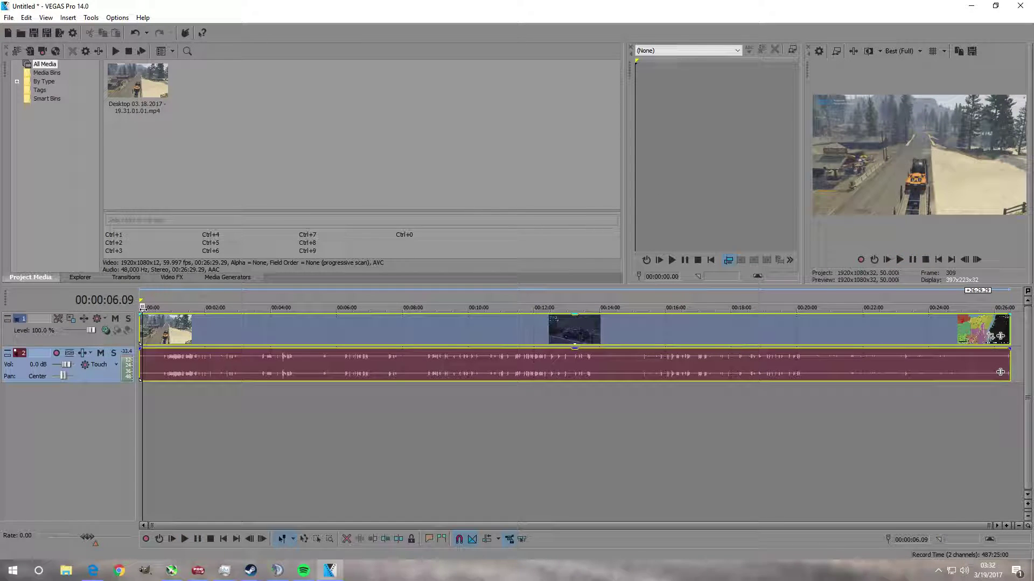
key("space")
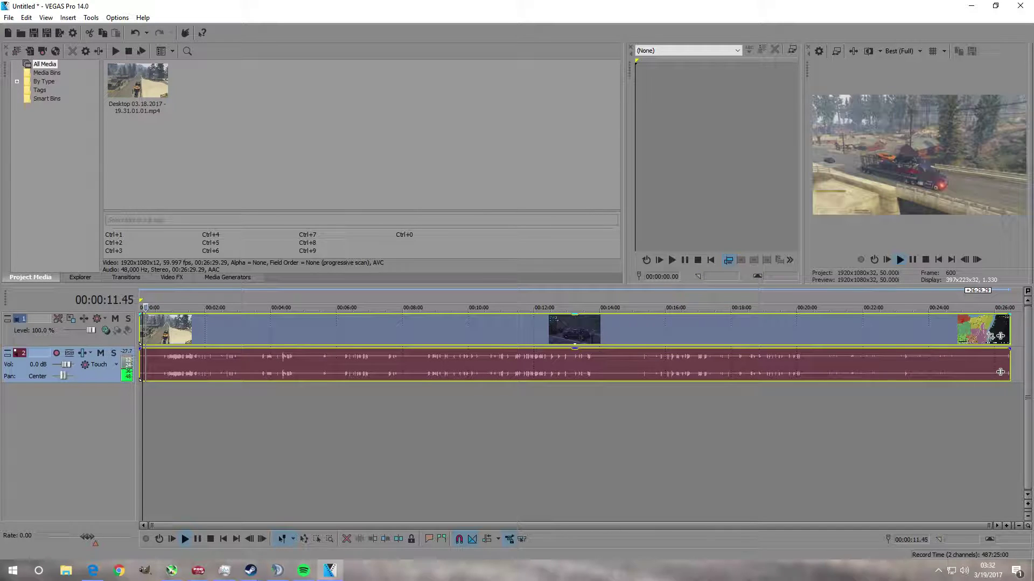
key("space")
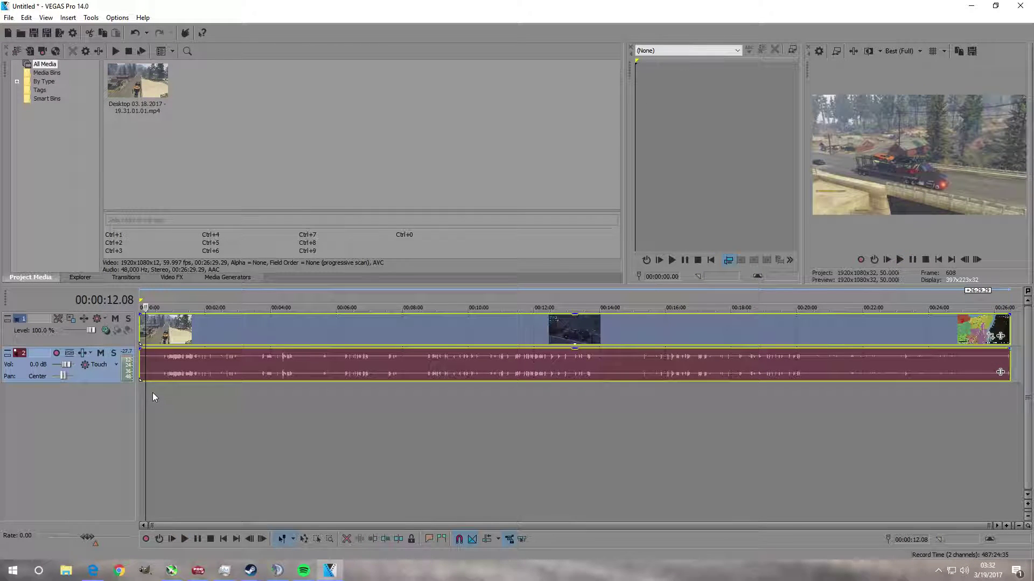
left_click(160, 392)
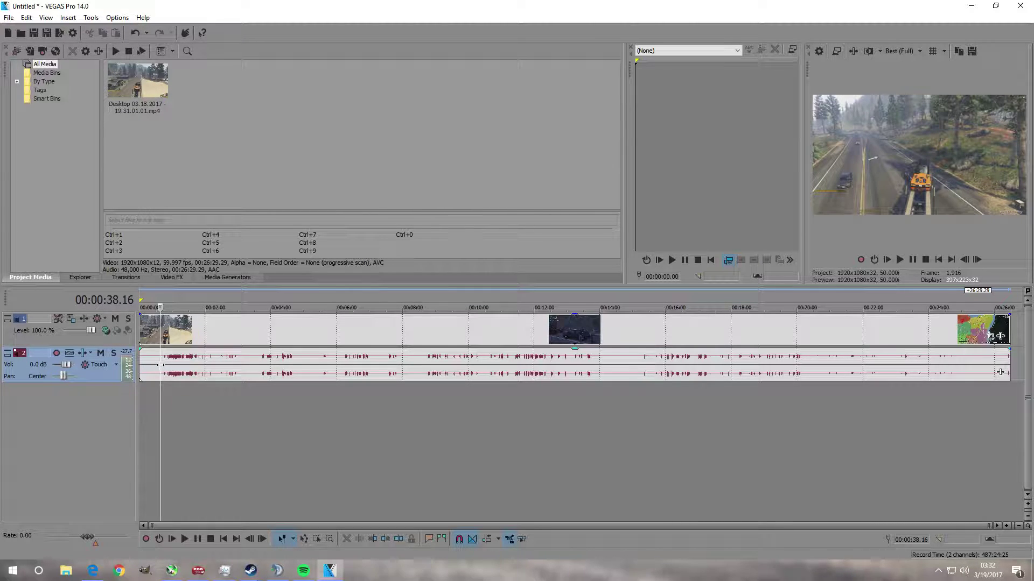
right_click(161, 366)
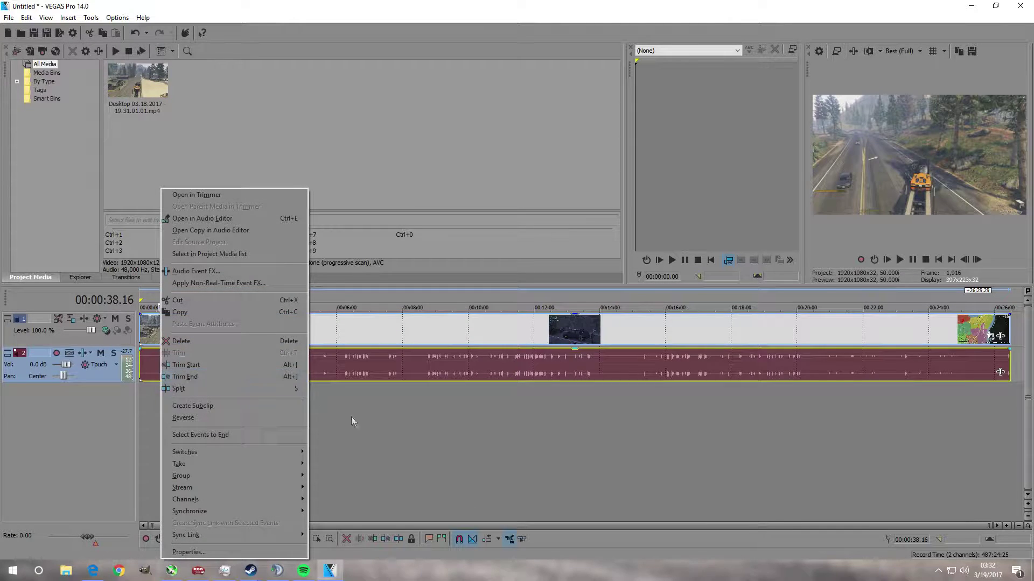
left_click(367, 419)
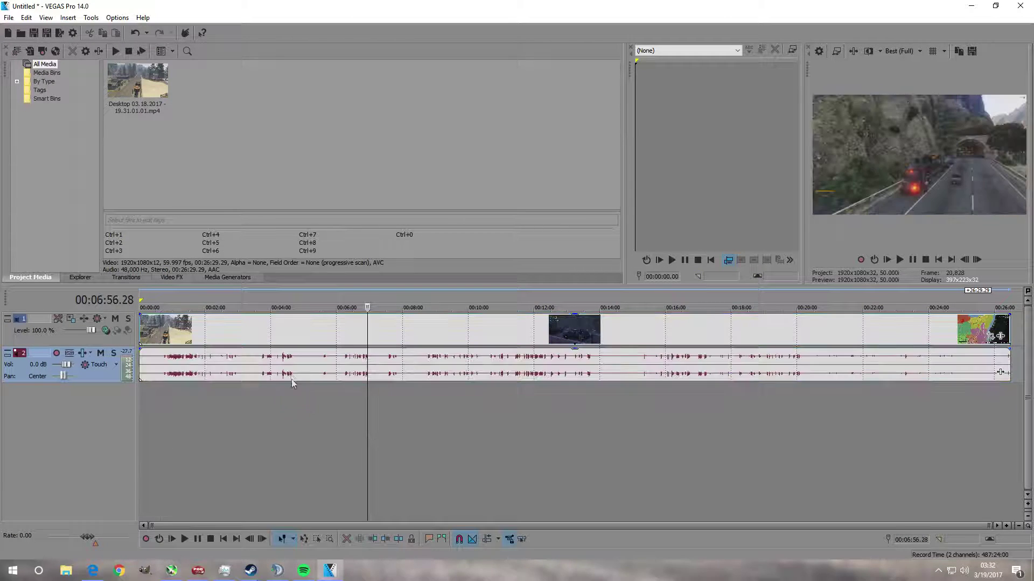
Split the clip with its audio at 00:00:30.23 and move the second part further along the timeline, leaving a gap.
left_click(156, 366)
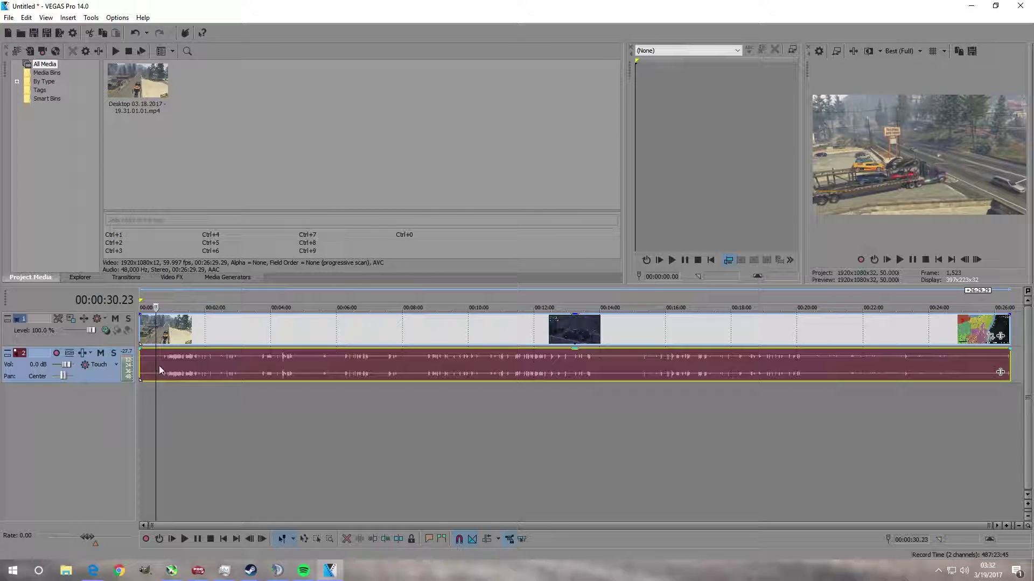
right_click(158, 366)
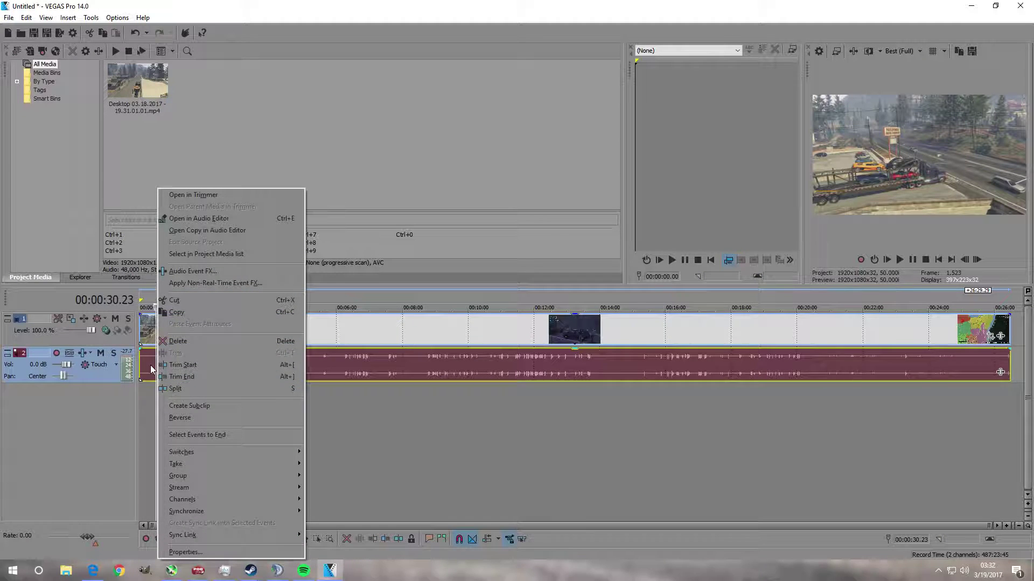
left_click(175, 393)
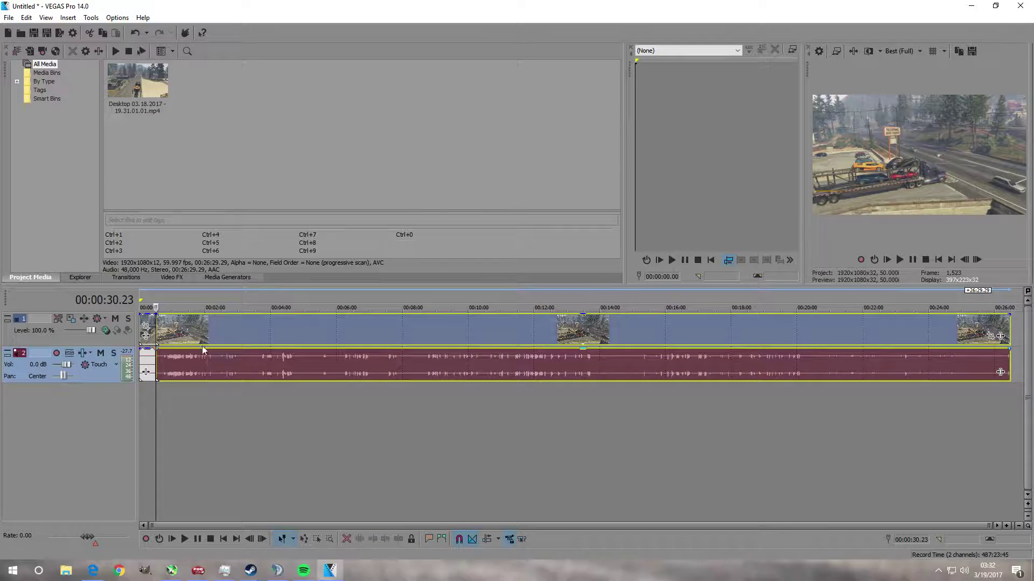
left_click_drag(203, 350, 277, 343)
left_click_drag(224, 343, 206, 353)
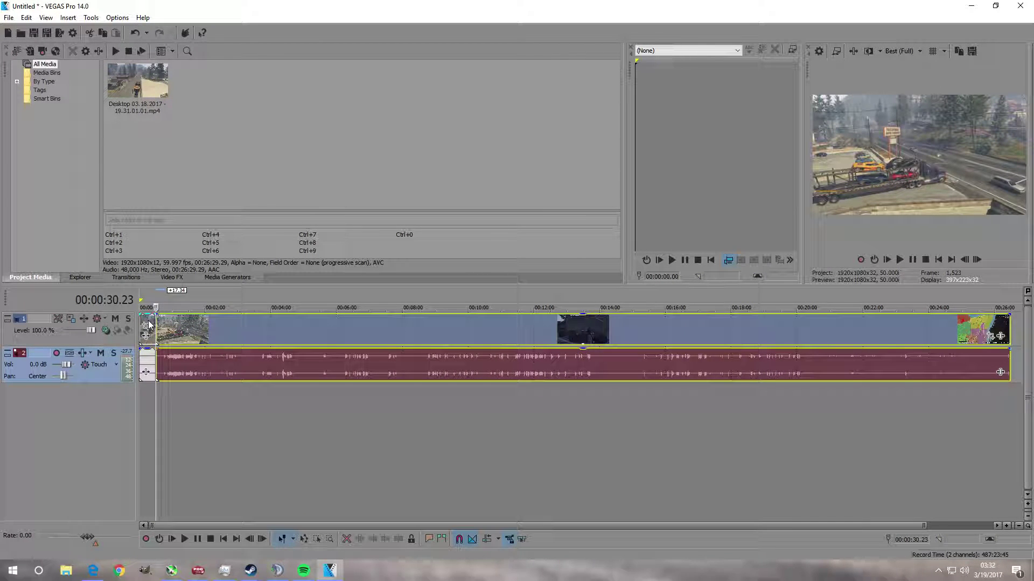
left_click_drag(165, 326, 267, 348)
Delete the short opening segment before the gap and move the remaining clip to the start of the timeline.
scroll(183, 404, "up", 10)
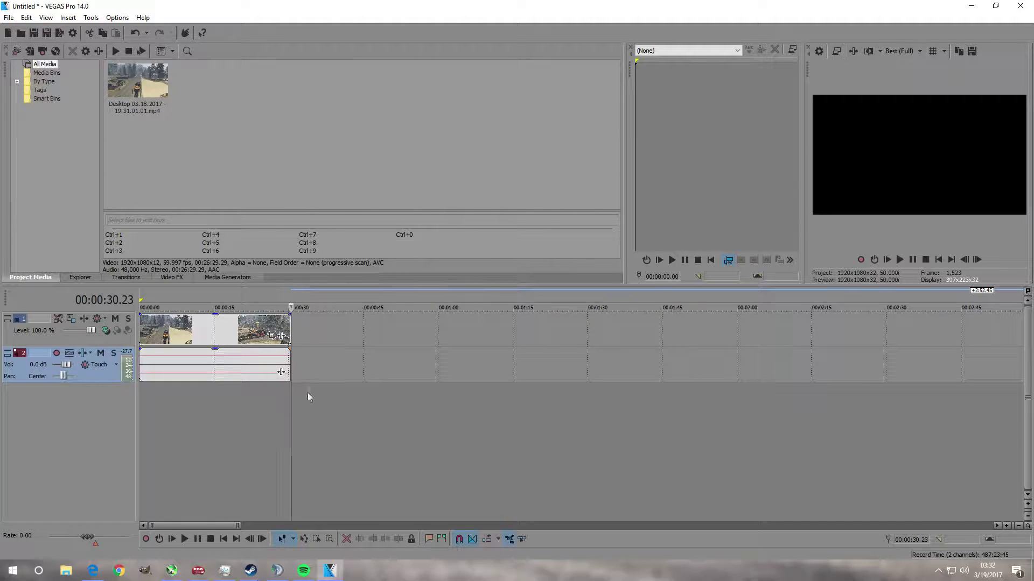
key("space")
key("space")
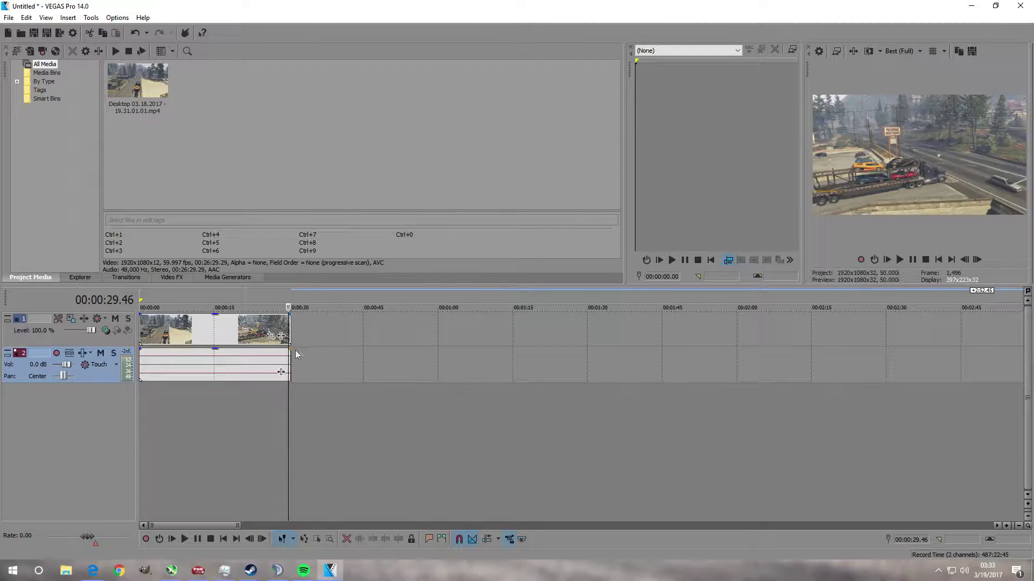
right_click(210, 328)
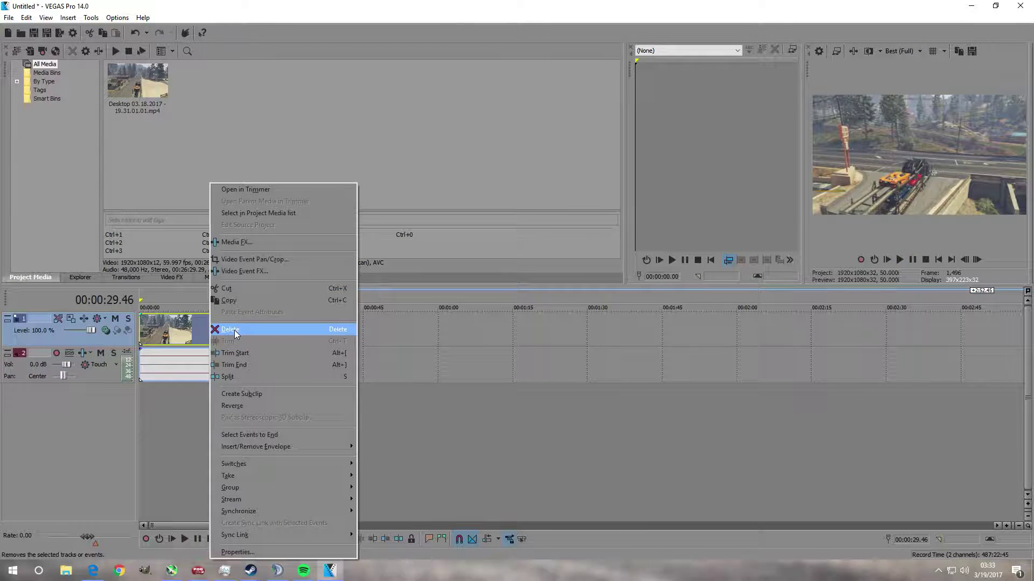
left_click(234, 330)
scroll(419, 363, "down", 3)
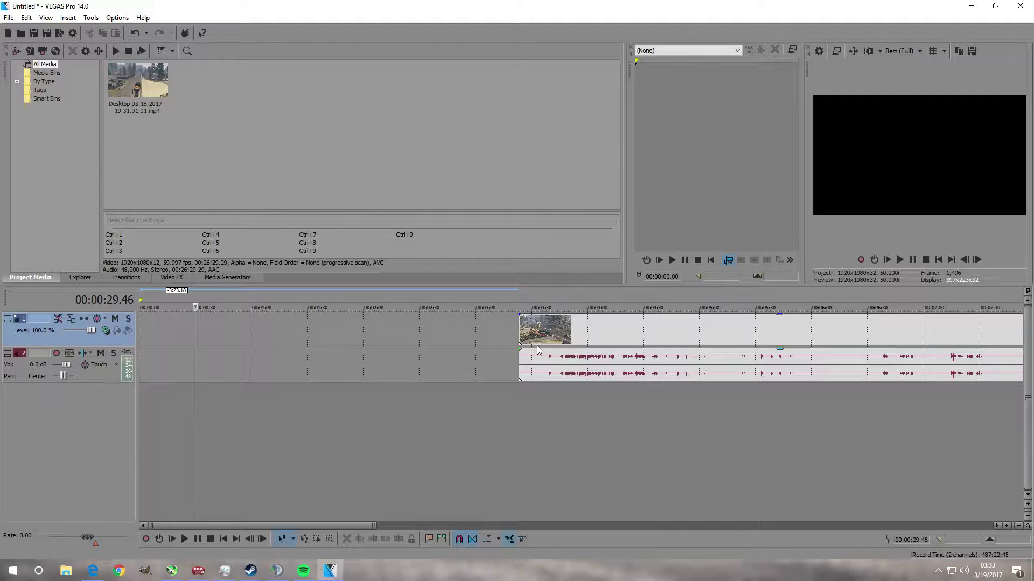
left_click_drag(558, 330, 181, 330)
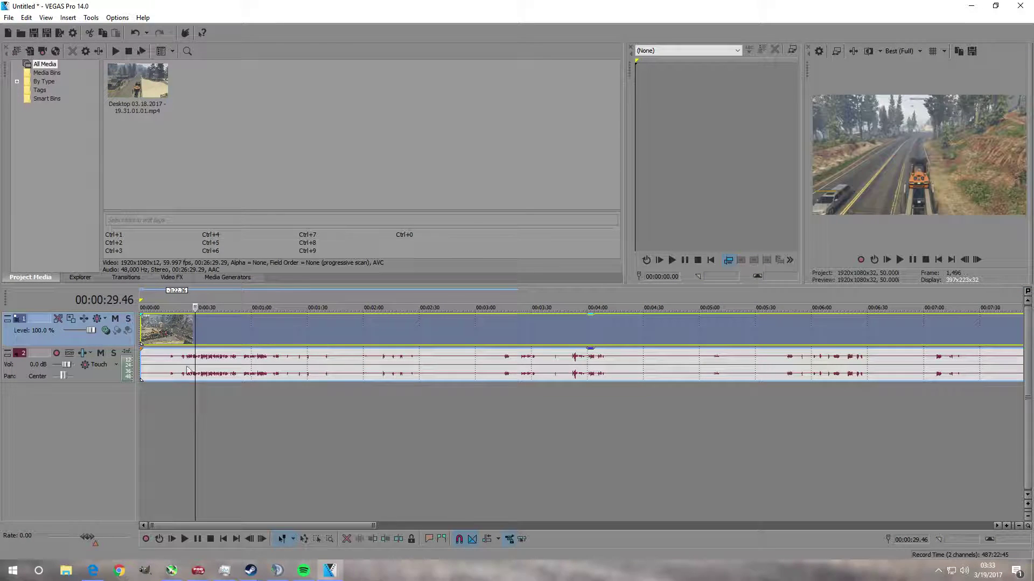
Play the trimmed clip, stop at 00:01:39.04 and split the video and audio there.
left_click(886, 262)
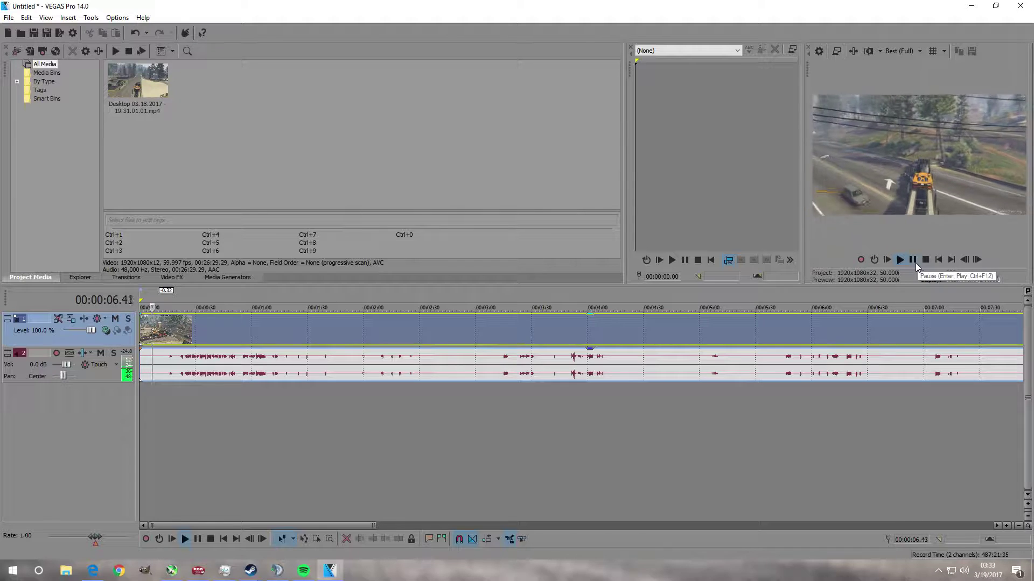
left_click_drag(215, 427, 321, 438)
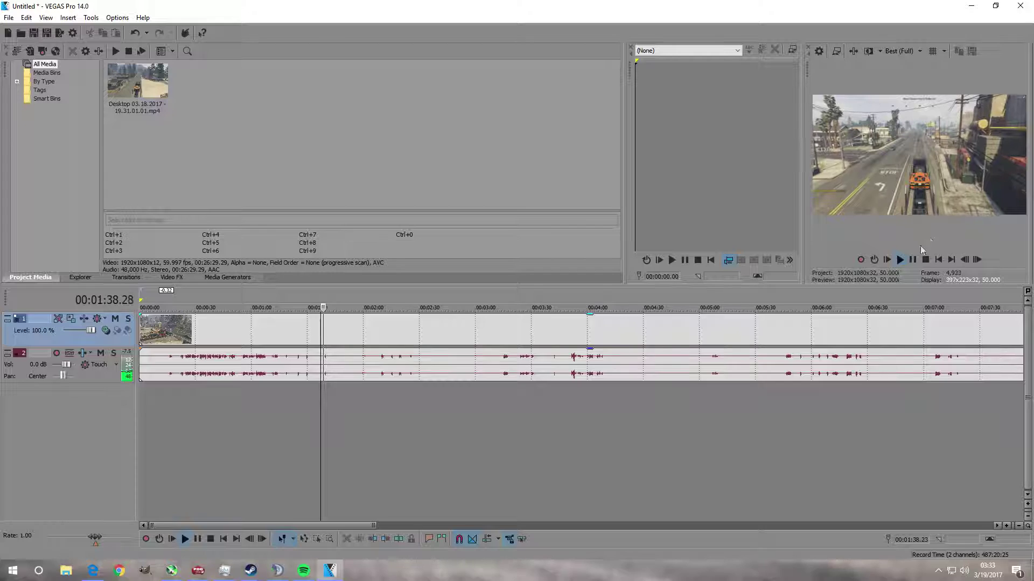
key("space")
right_click(322, 370)
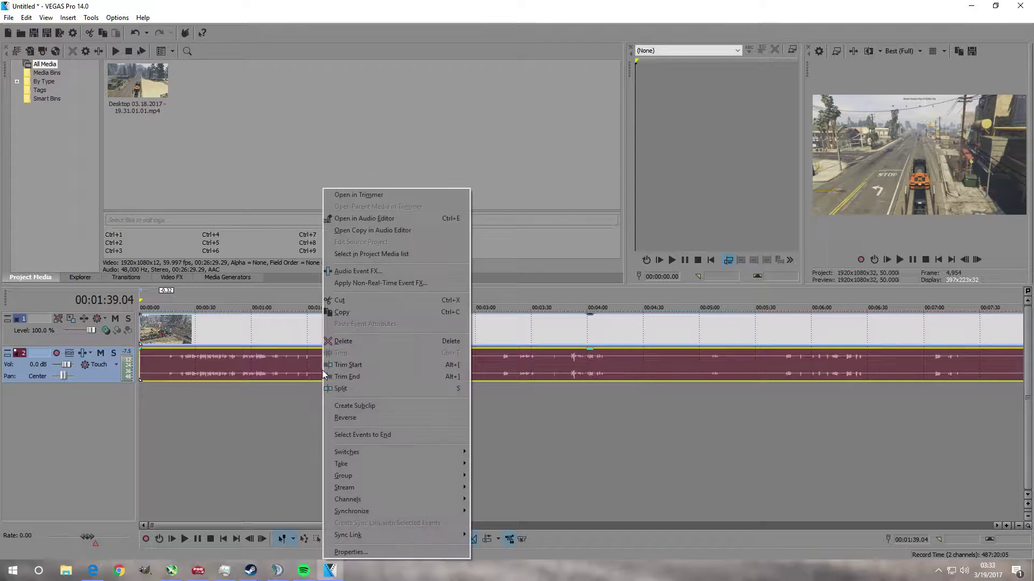
left_click(343, 390)
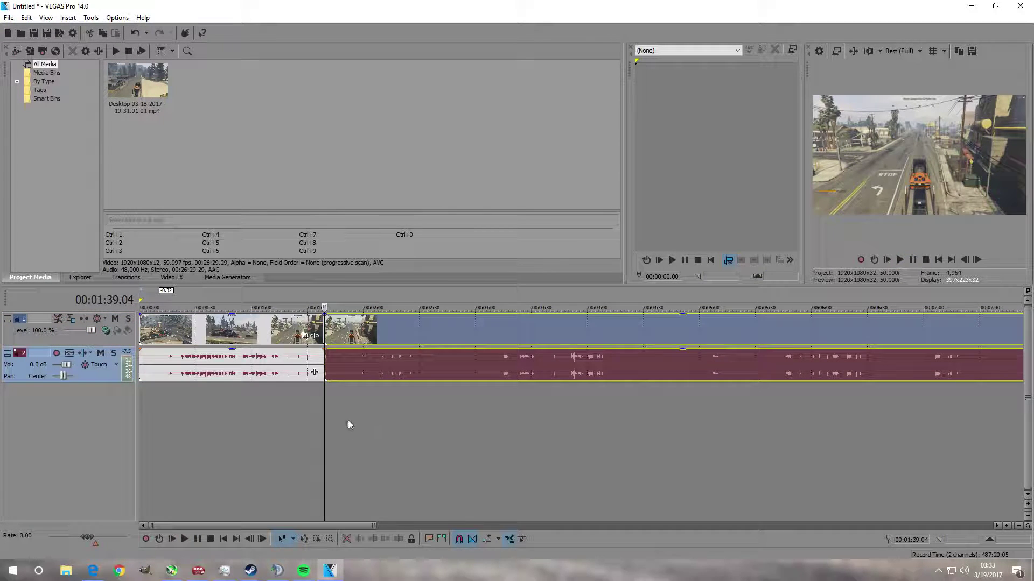
Split the clip again at 00:01:55.03 and move the part after that cut about 12 seconds further along the timeline.
left_click(341, 409)
left_click(354, 409)
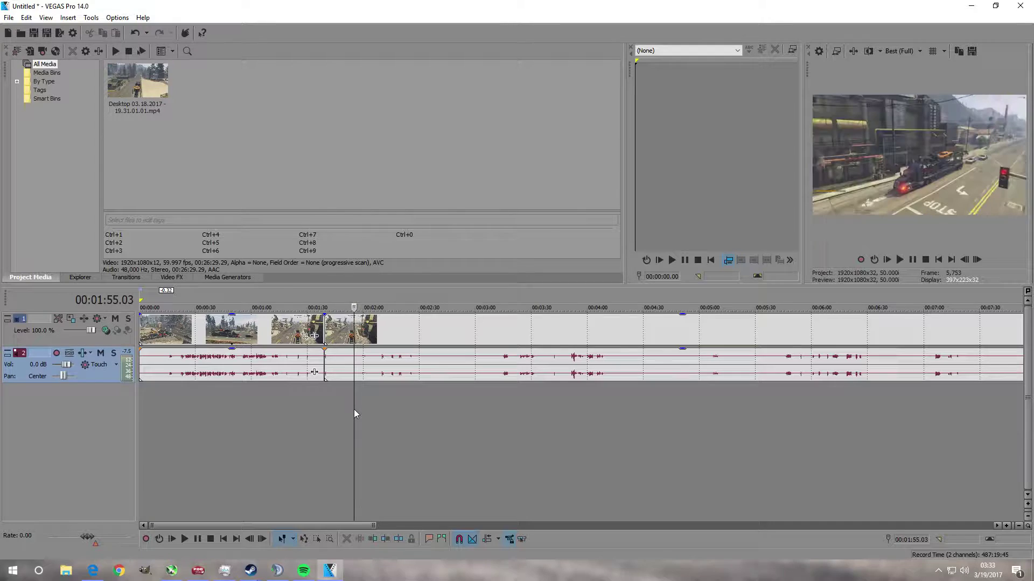
right_click(352, 364)
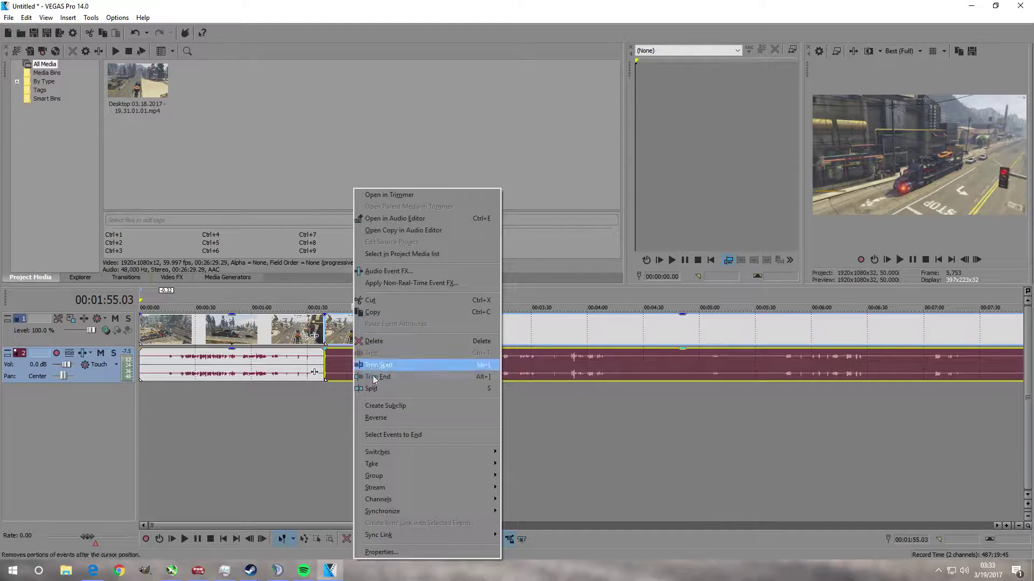
left_click(384, 388)
left_click_drag(413, 340, 435, 339)
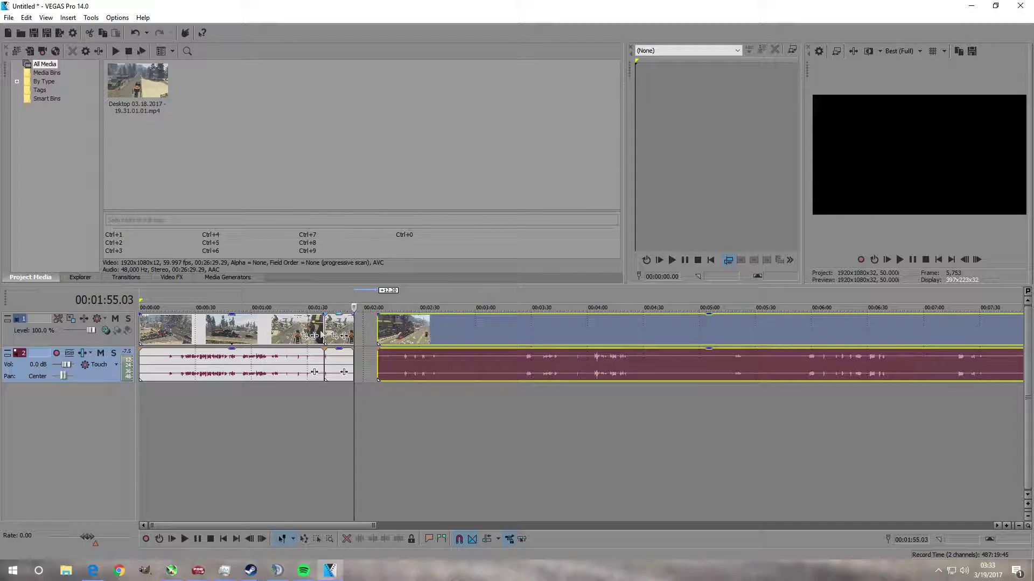
left_click(281, 337)
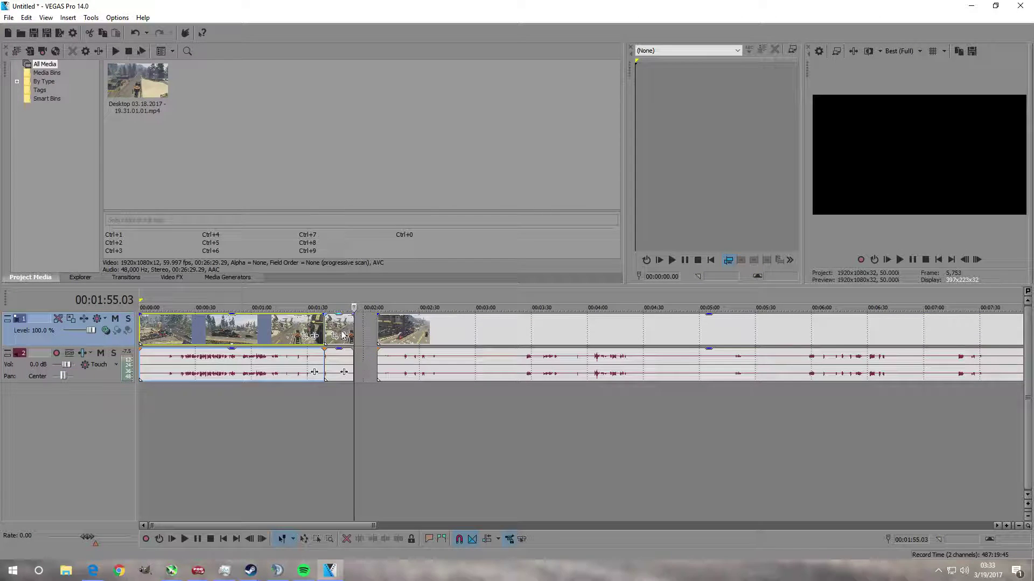
Delete the short middle segment between the two long clips and move the following clip back against the first one.
left_click_drag(341, 335, 355, 325)
right_click(364, 329)
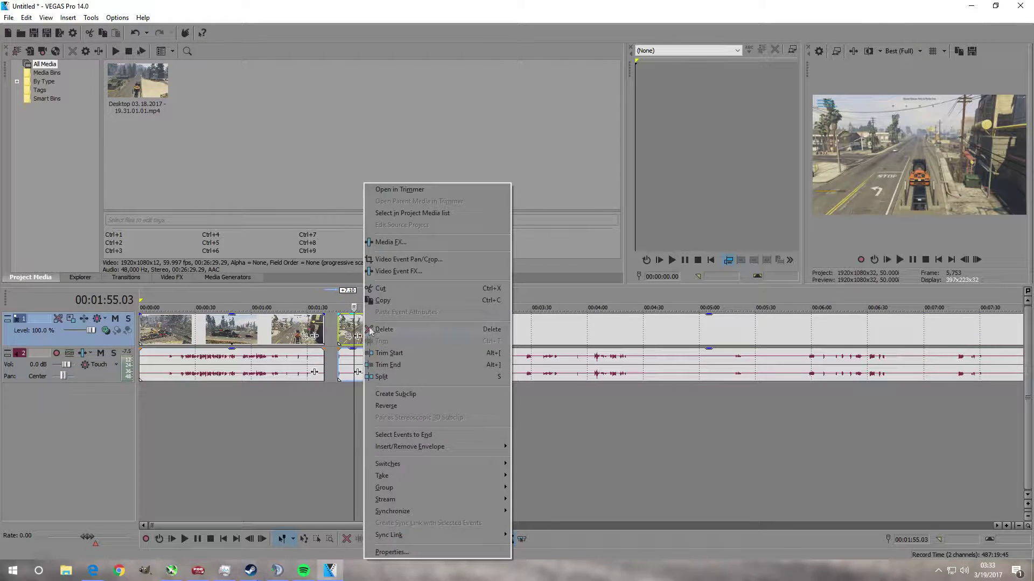
left_click(384, 330)
left_click(491, 334)
left_click_drag(489, 331, 435, 336)
Play the timeline across the joined cut from 00:01:35.08 and pause just past it.
left_click(344, 401)
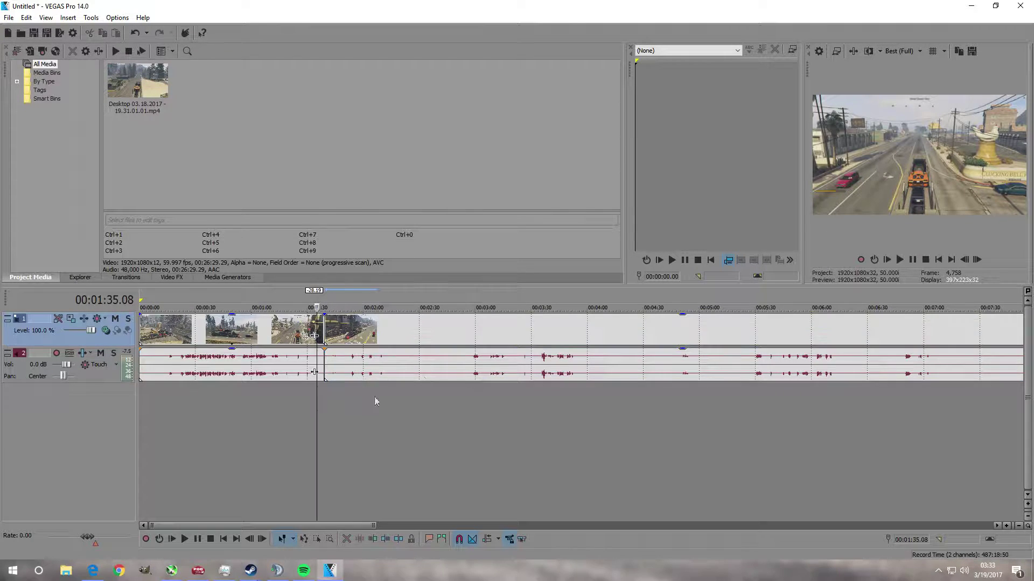
left_click(898, 262)
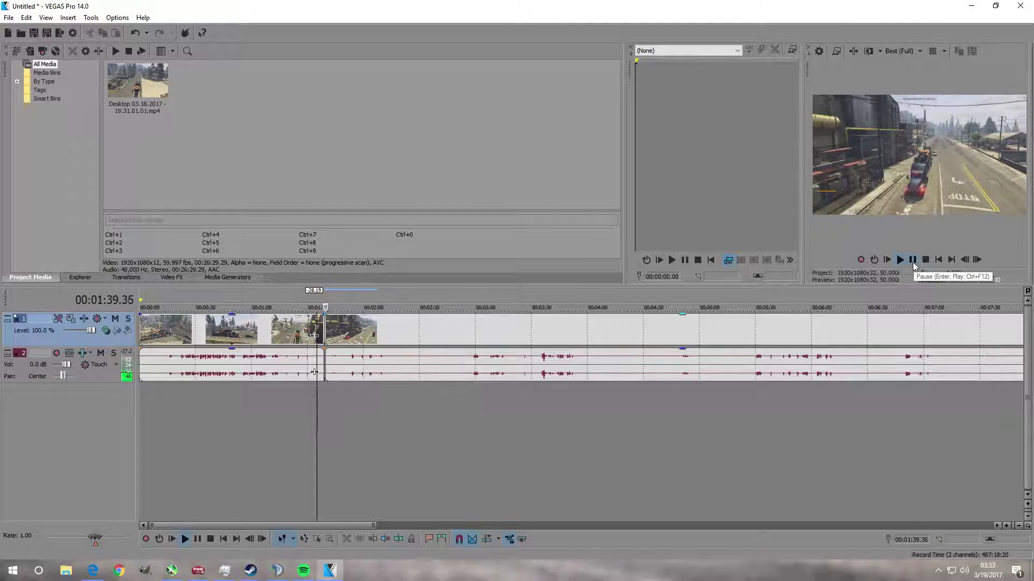
left_click(912, 260)
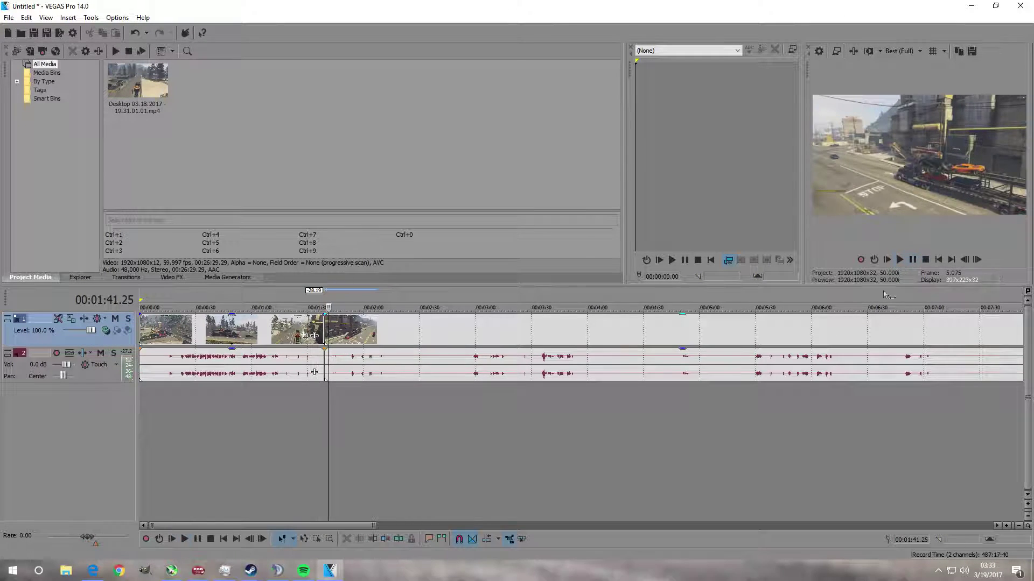
Separate the second clip slightly from the first and give its video a fade-in of about 1.4 seconds.
scroll(379, 472, "up", 2)
scroll(521, 447, "up", 8)
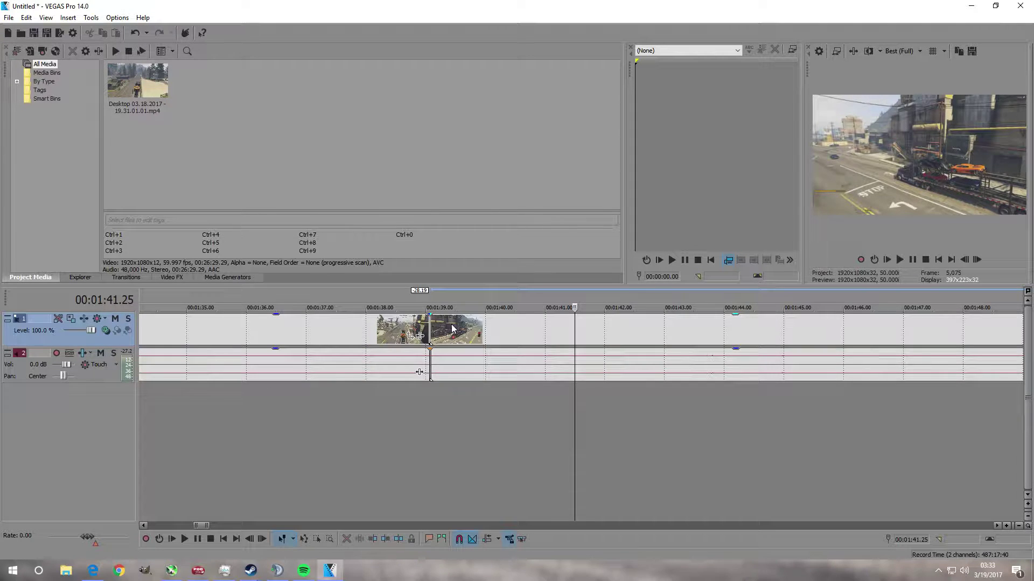
left_click_drag(433, 326, 451, 328)
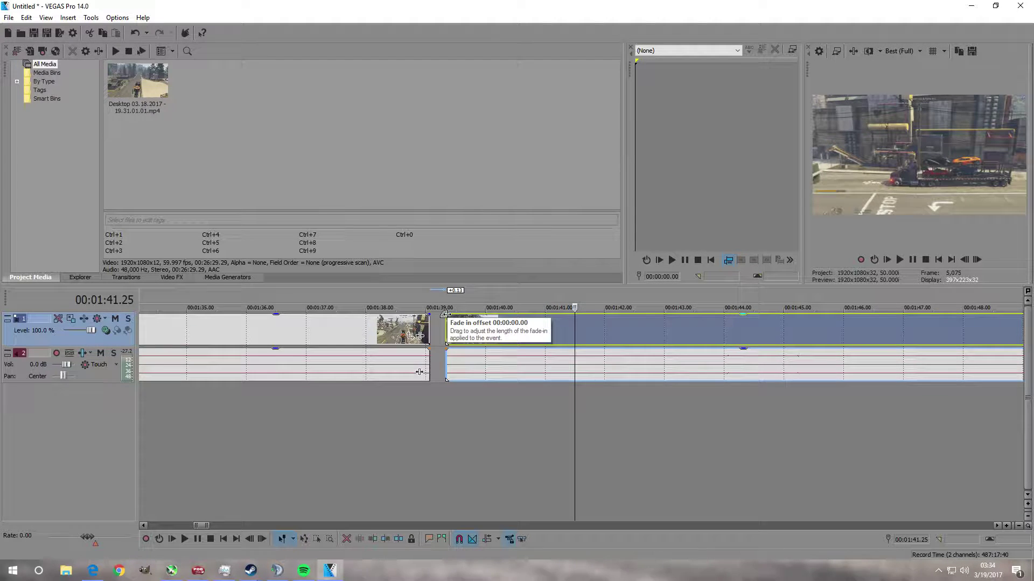
left_click_drag(446, 315, 529, 344)
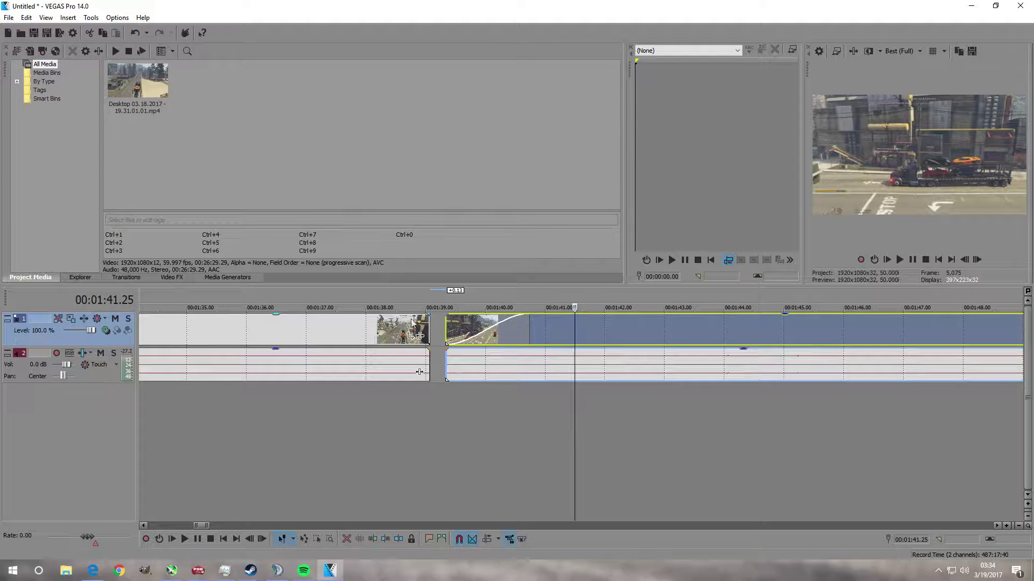
Give the first clip's video a fade-out of about 1.3 seconds and close the gap to the second clip.
left_click_drag(427, 319, 349, 341)
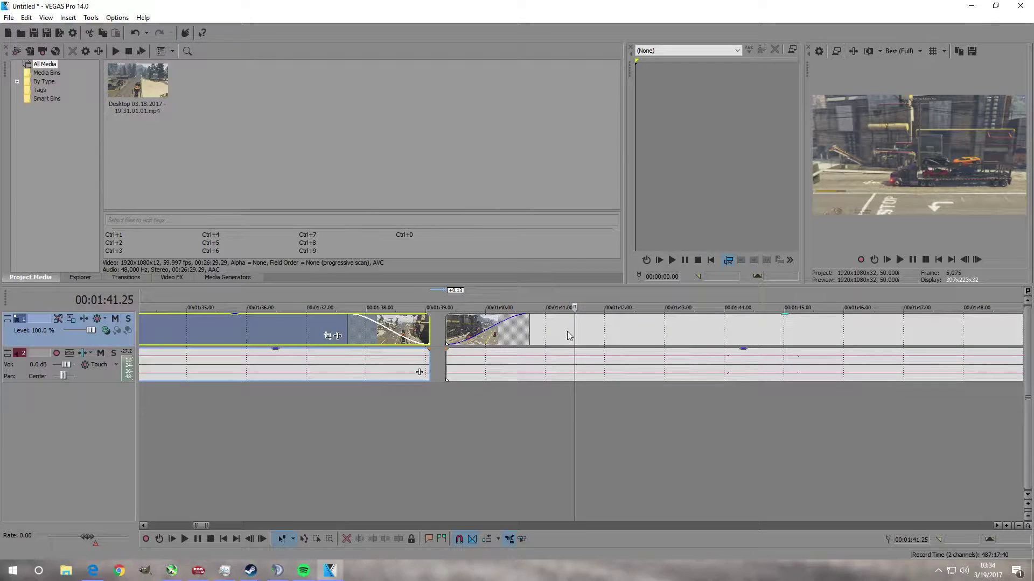
left_click_drag(568, 336, 553, 334)
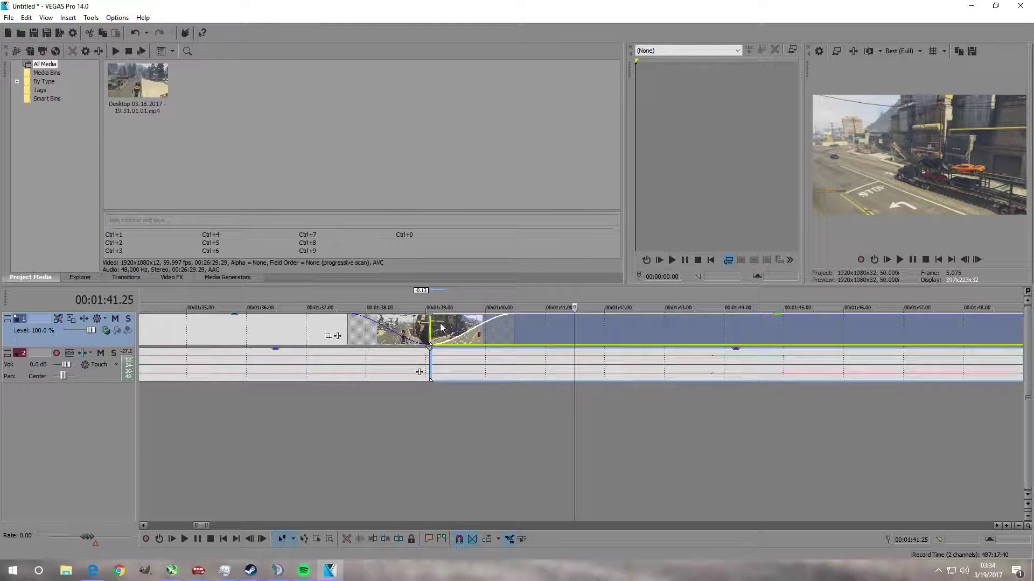
Preview the fade between the two clips by playing from 00:01:37.02, and pause after the transition.
scroll(447, 392, "down", 4)
left_click(480, 426)
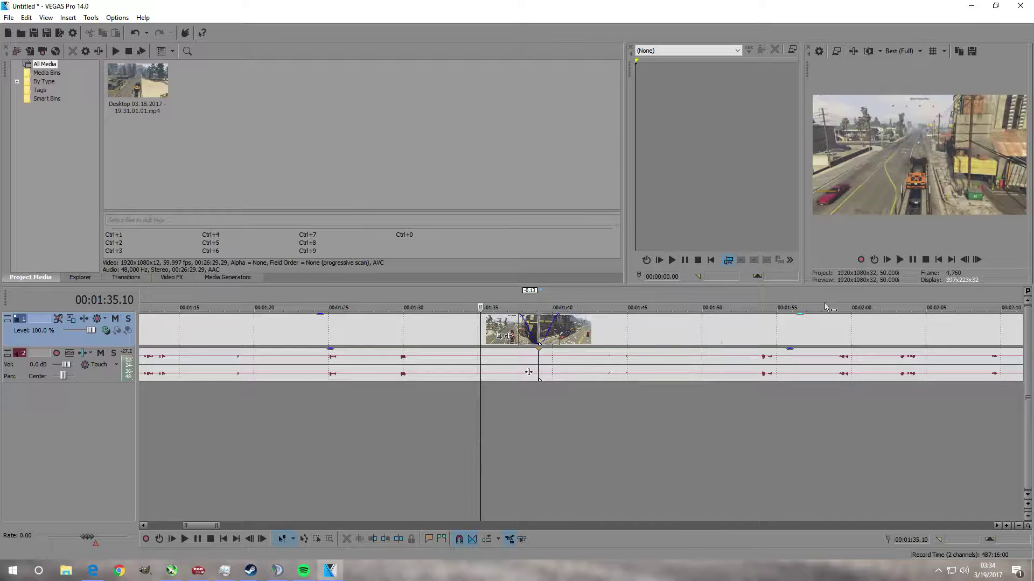
left_click(508, 404)
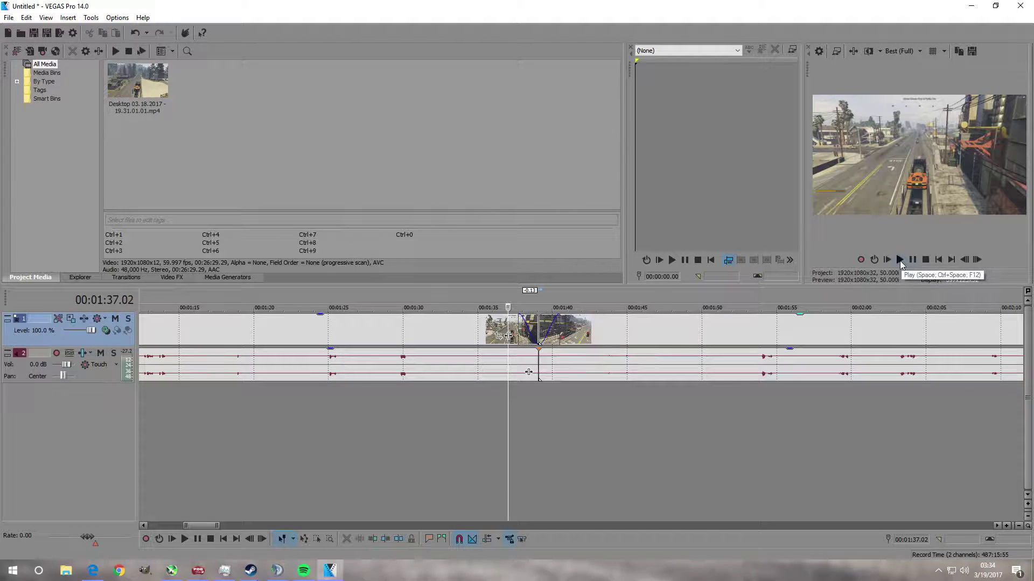
left_click(900, 260)
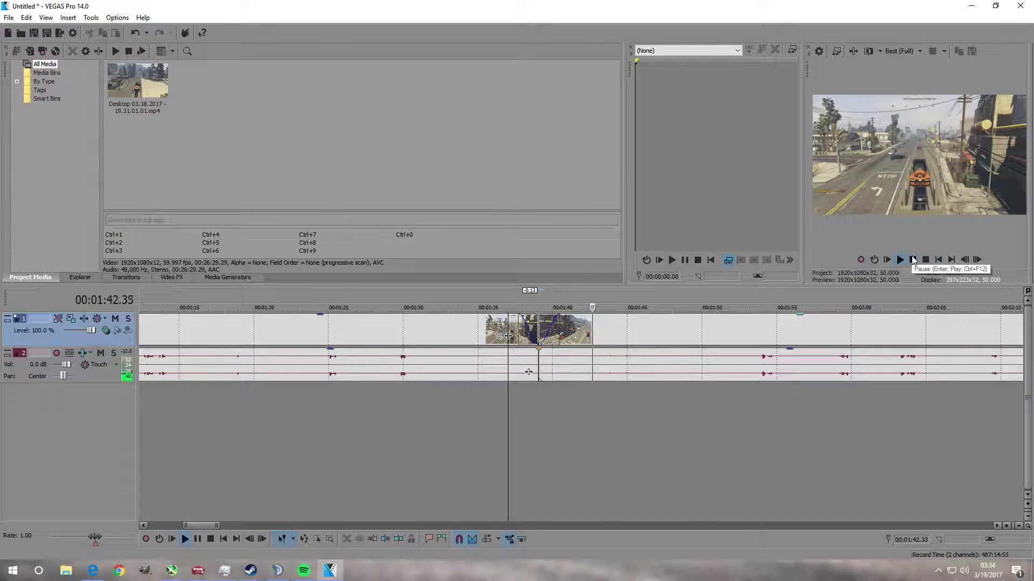
left_click(914, 260)
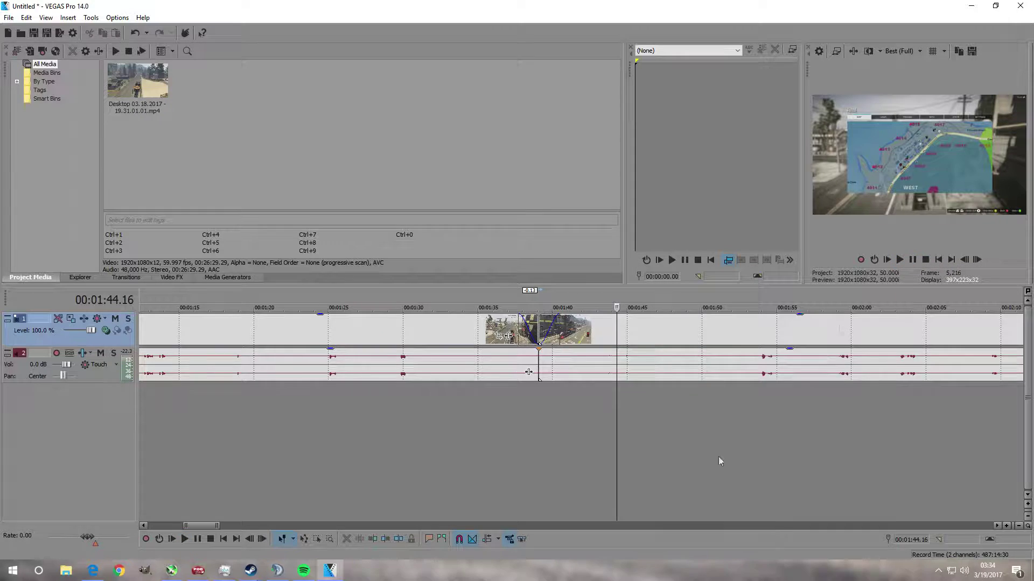
Import the MP3 file Ahrix - Nova NCS Release from the Music folder into the project media.
scroll(456, 395, "down", 5)
scroll(456, 390, "down", 2)
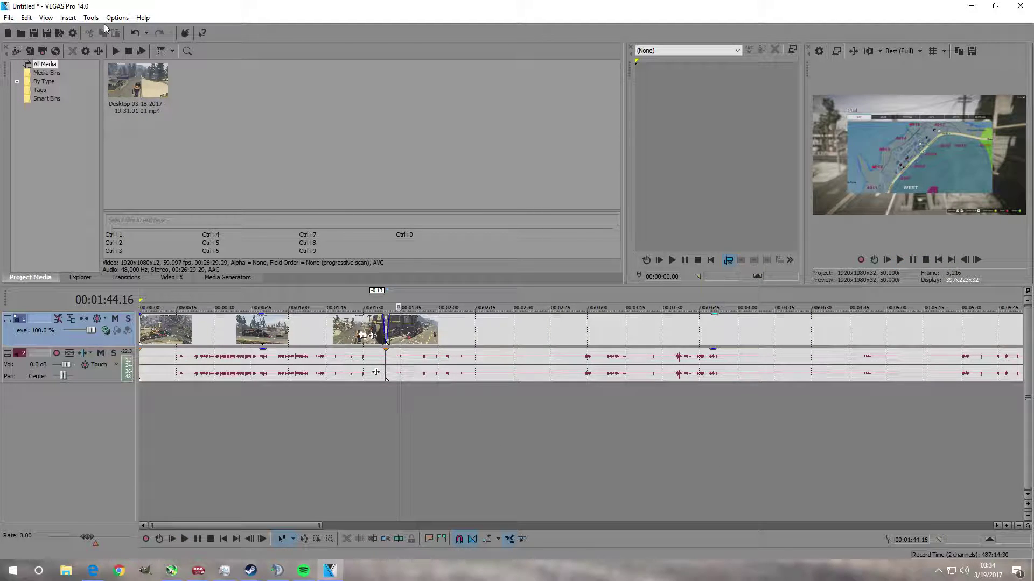
left_click(8, 19)
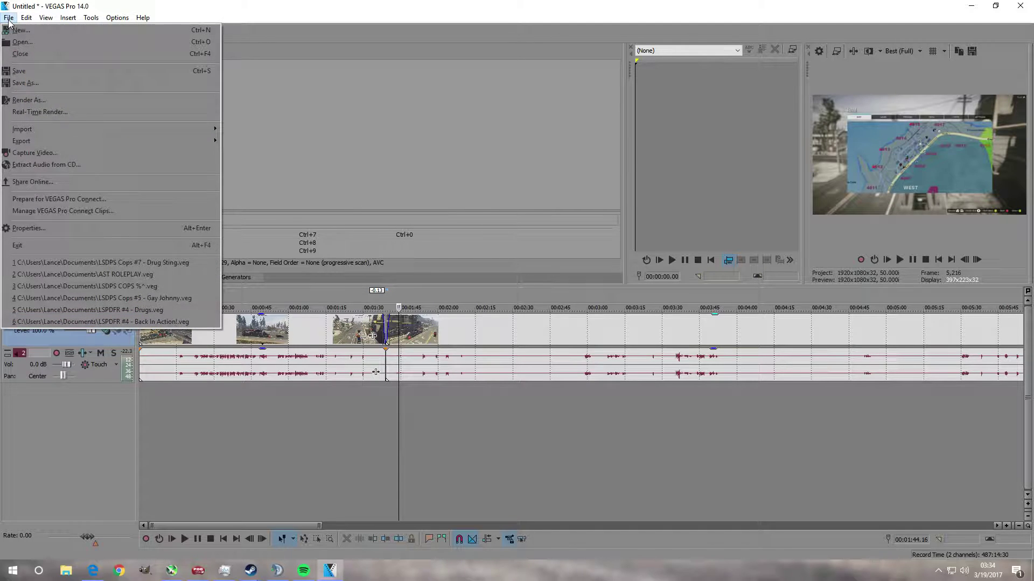
mouse_move(33, 130)
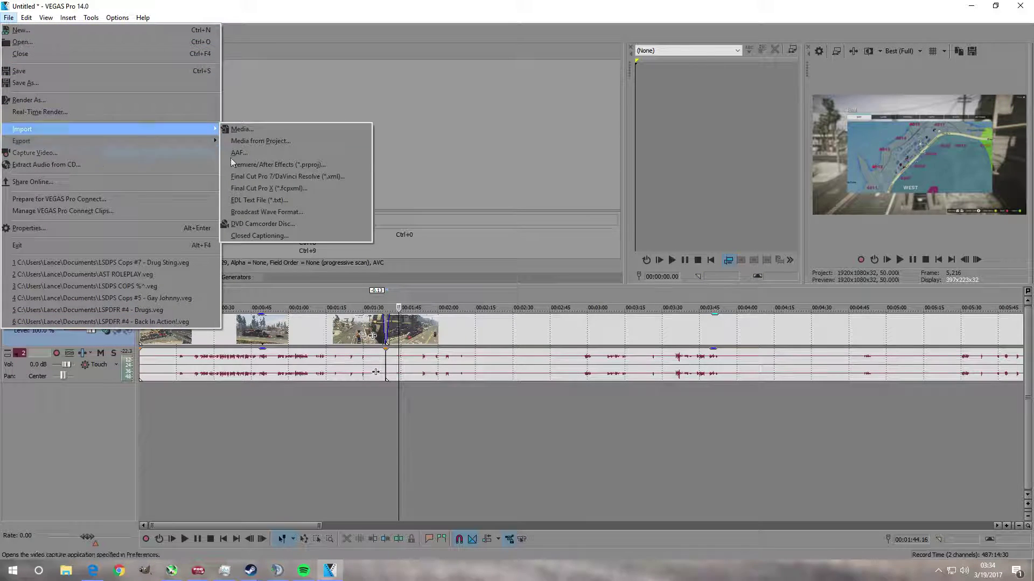
left_click(264, 129)
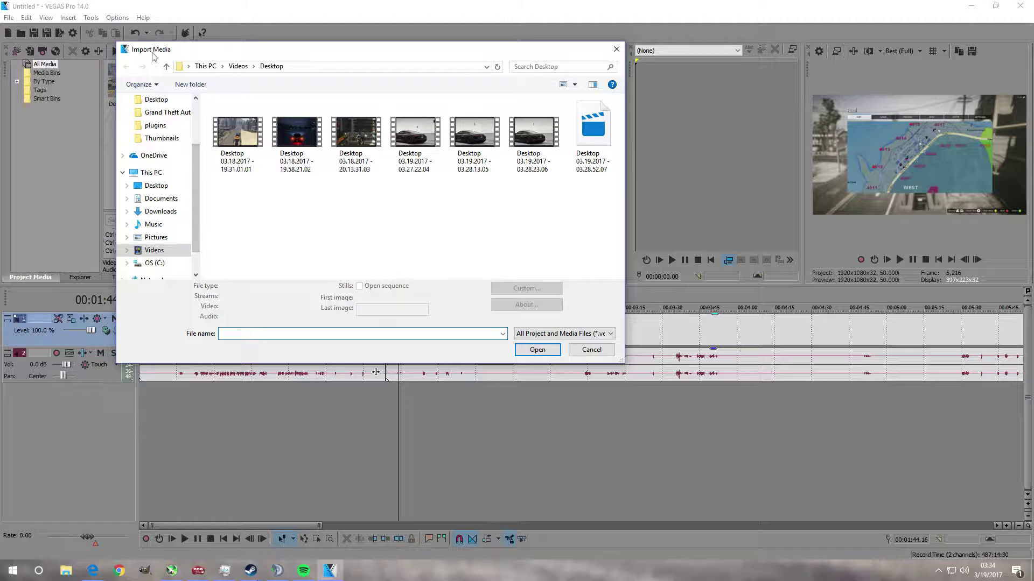
left_click(154, 224)
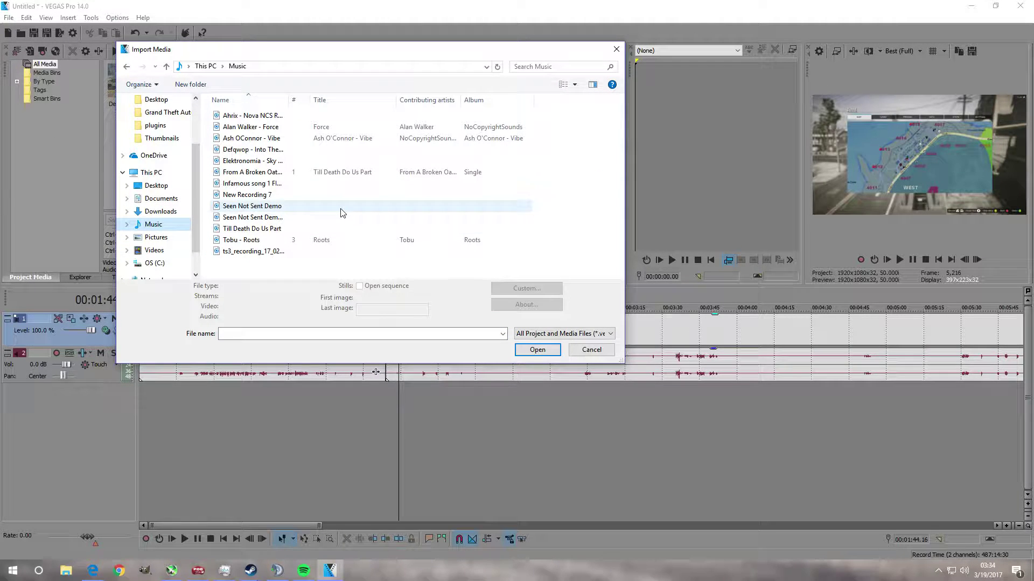
left_click(268, 117)
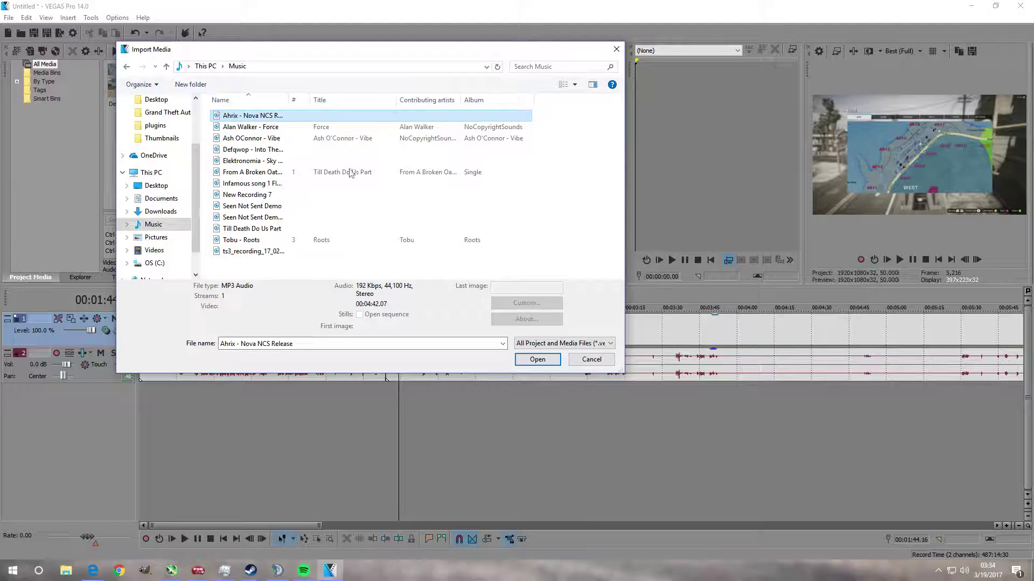
left_click(537, 361)
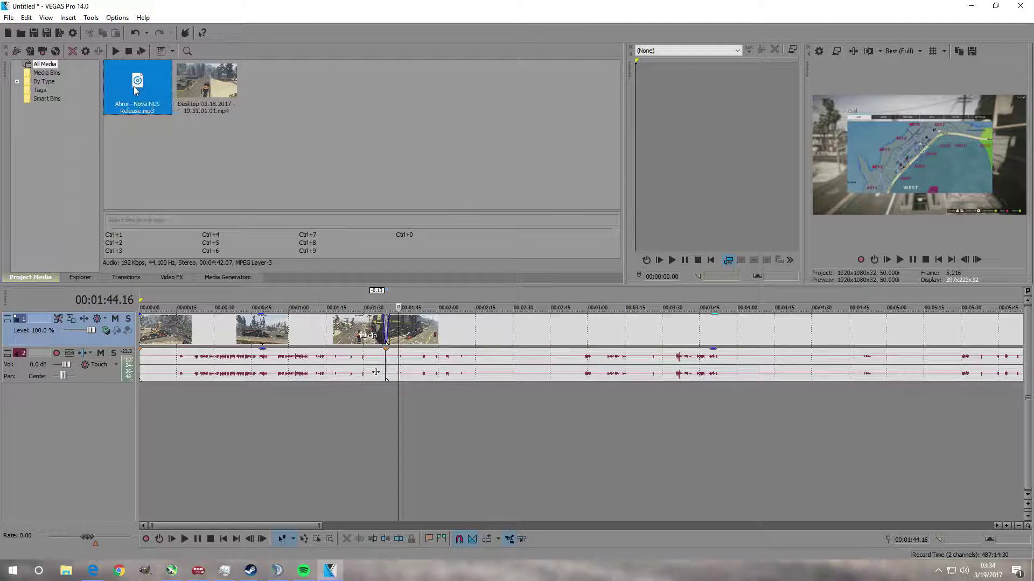
Place the Ahrix - Nova song on a new audio track at the timeline start and preview it briefly with the video.
left_click_drag(145, 118, 143, 433)
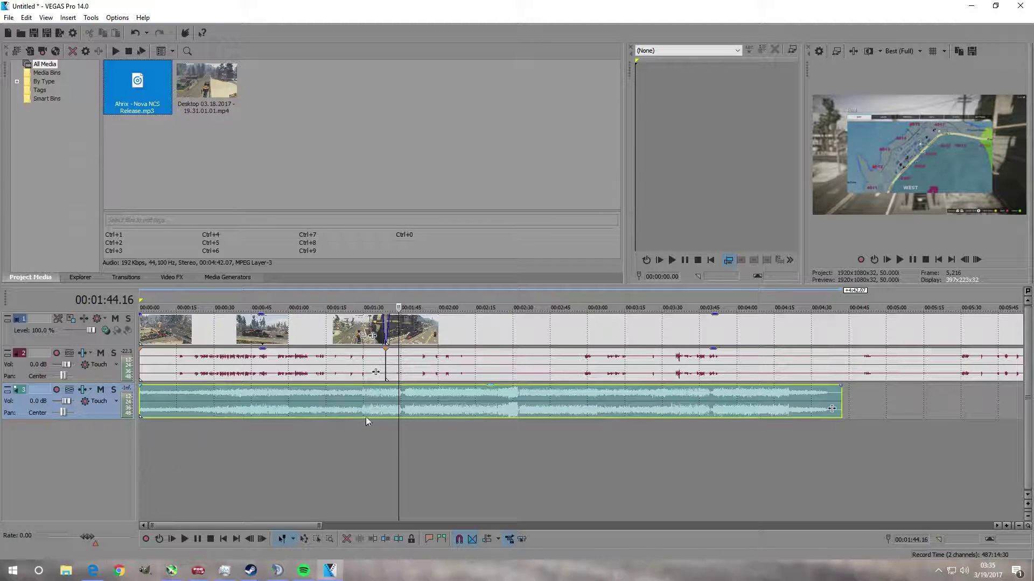
left_click(887, 259)
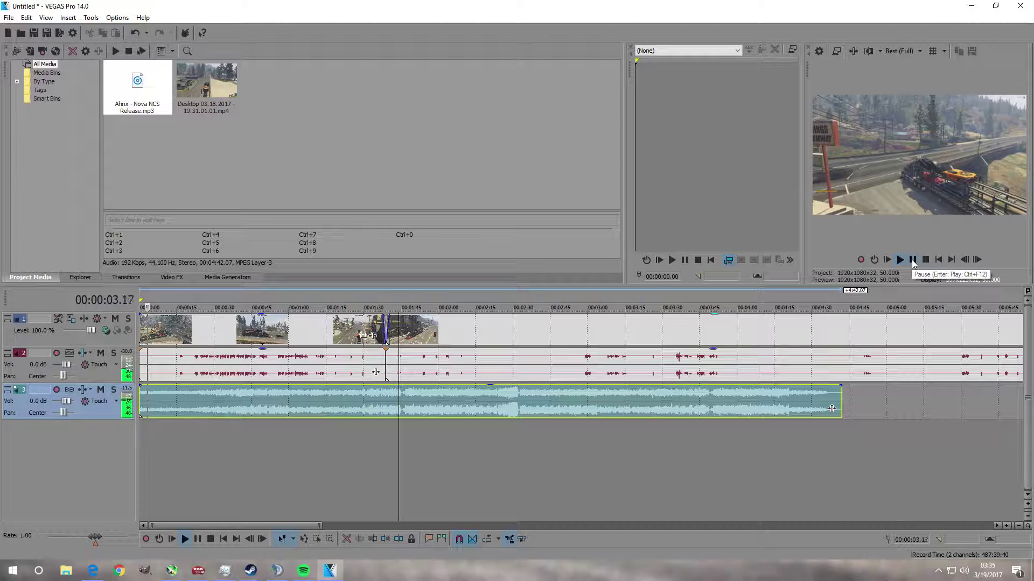
left_click(912, 260)
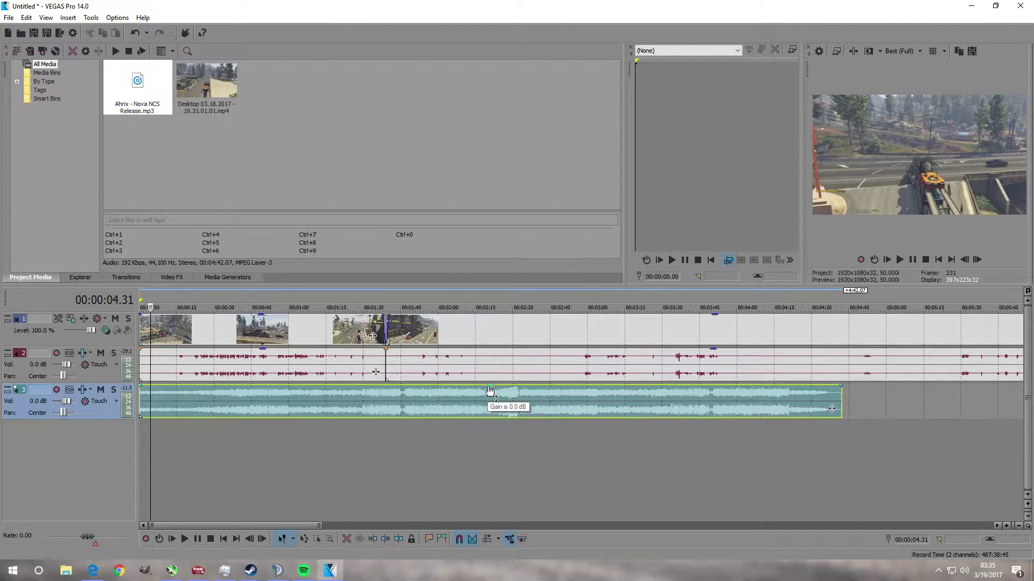
Lower the gain of the music clip to about half its height and preview the mix from near the start.
scroll(488, 398, "up", 2)
scroll(585, 466, "up", 5)
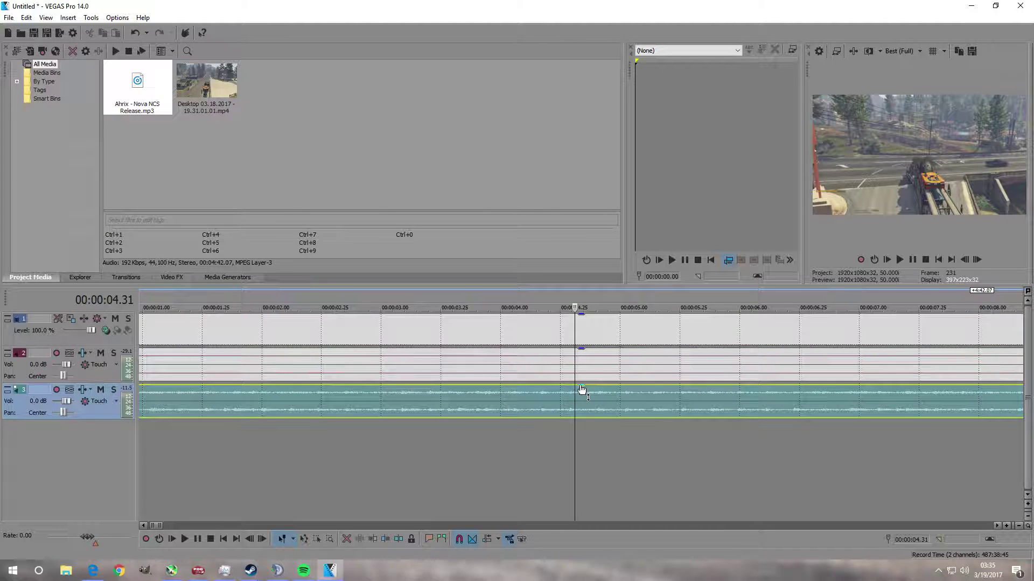
left_click_drag(581, 387, 580, 404)
scroll(580, 405, "down", 4)
left_click(144, 405)
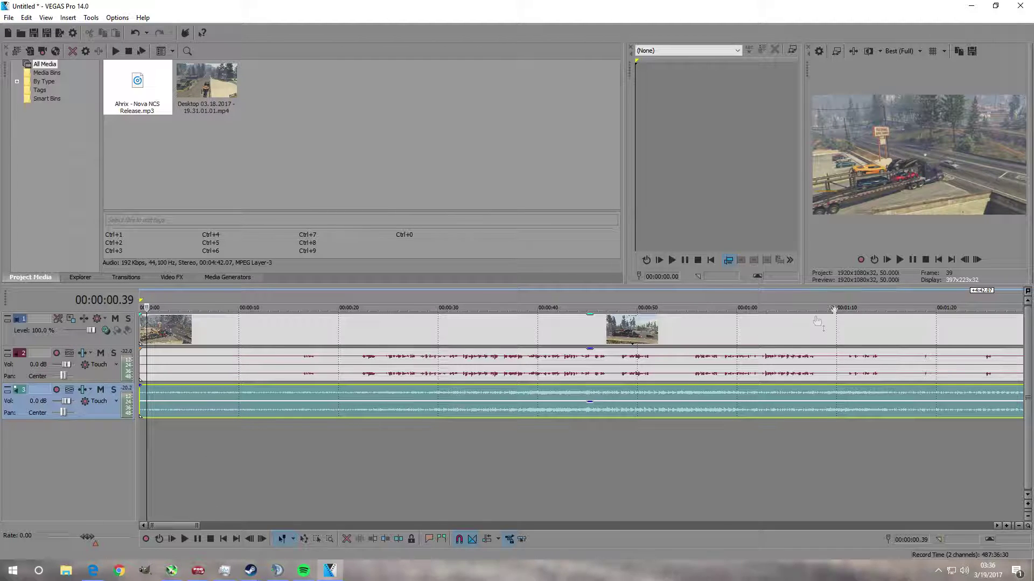
left_click(900, 261)
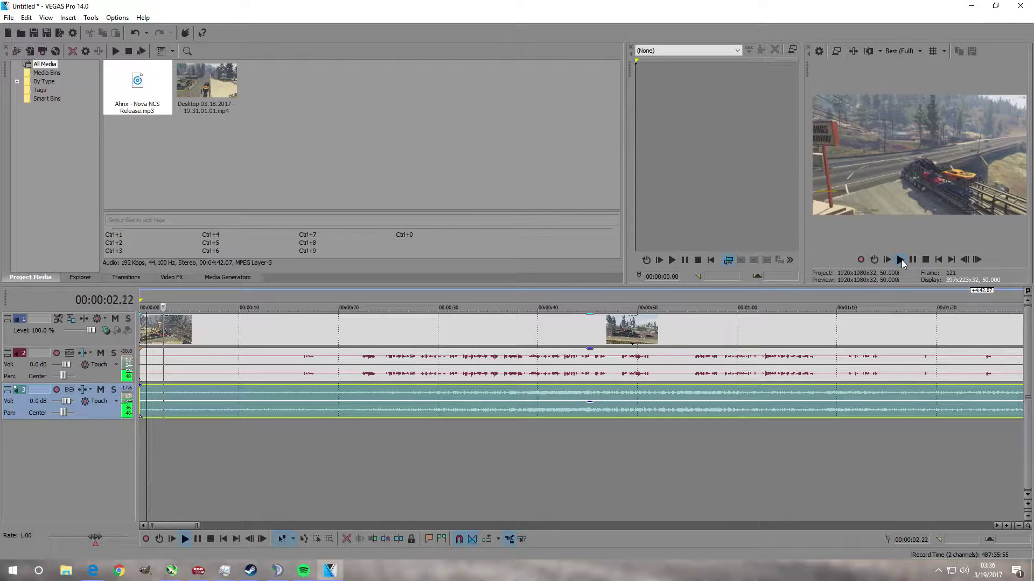
left_click(912, 260)
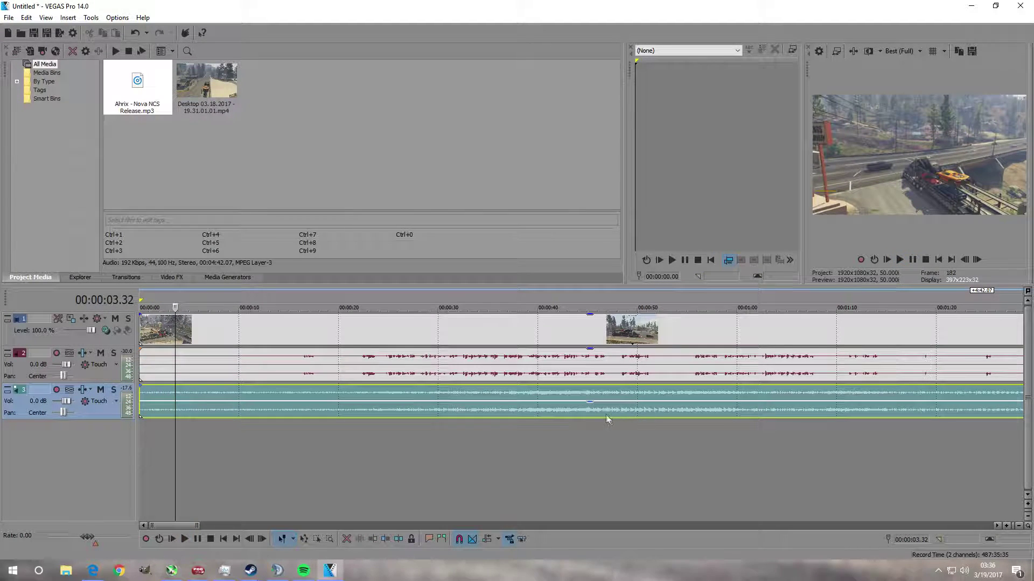
Set the music track's volume to -5.5 dB and play the timeline to check the balance with the game audio.
scroll(64, 406, "down", 1)
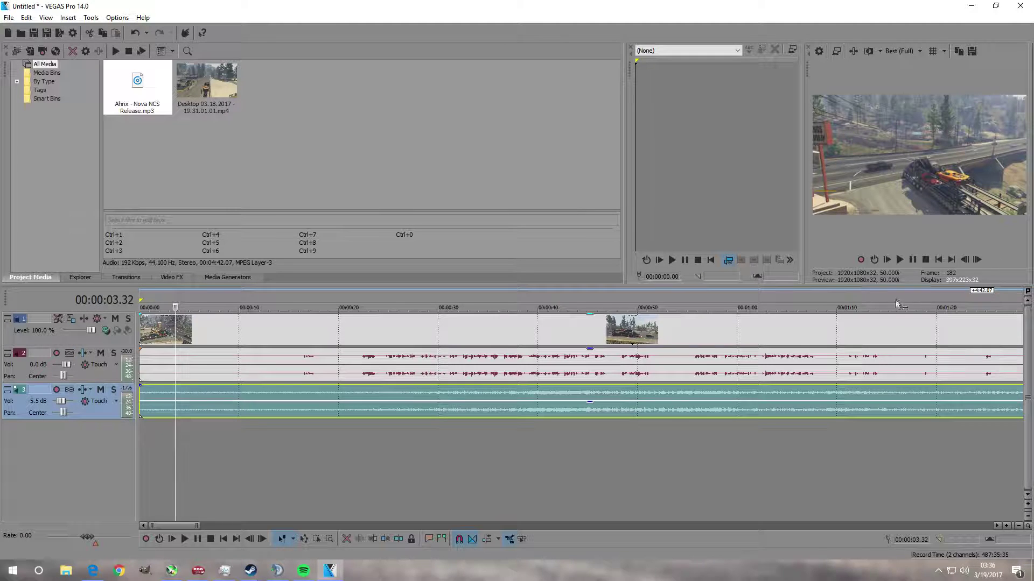
left_click(898, 261)
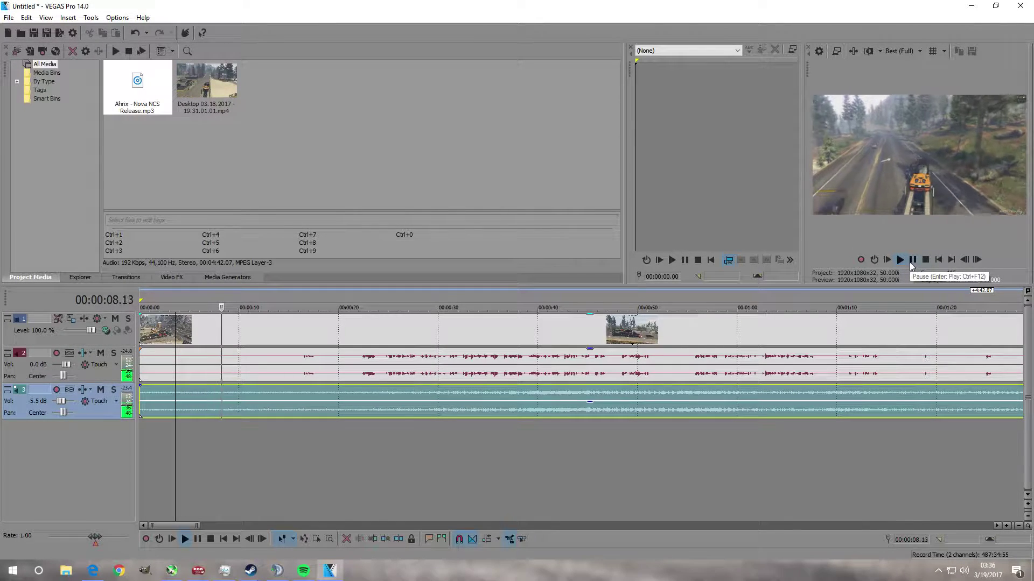
left_click(912, 261)
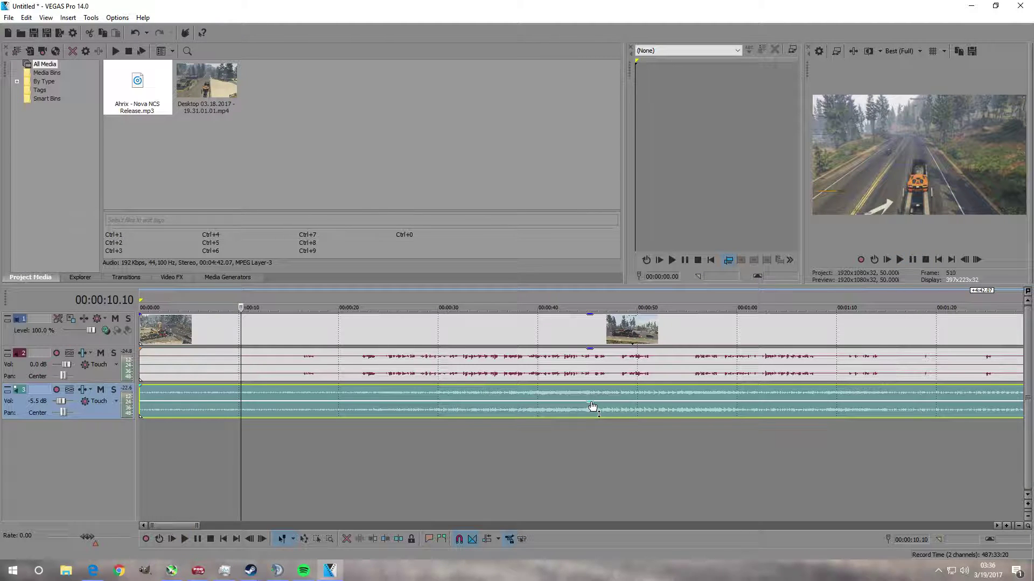
Restore the music clip's gain to full and set its track volume to -18.5 dB while previewing the mix.
left_click_drag(592, 406, 592, 357)
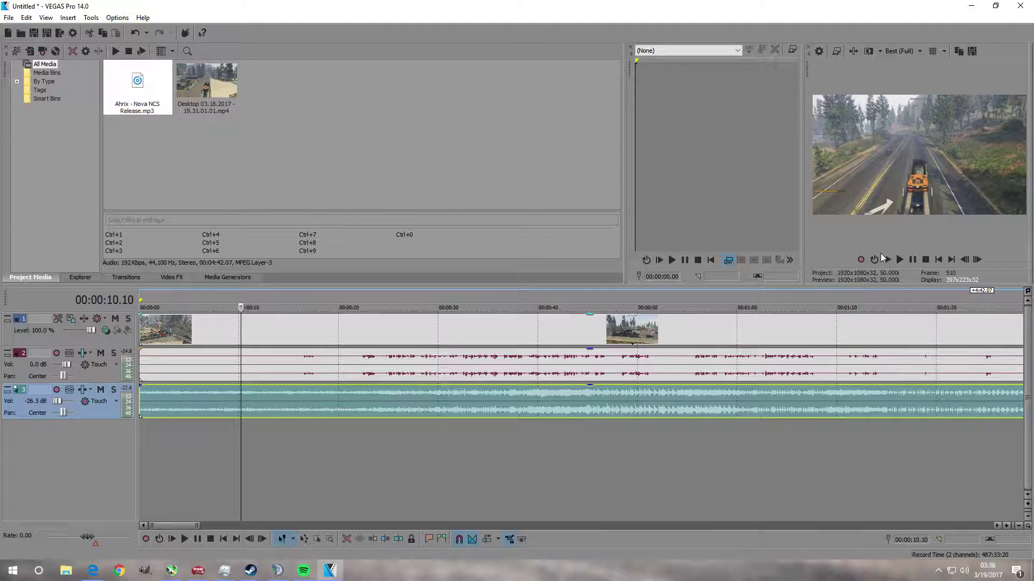
left_click(900, 260)
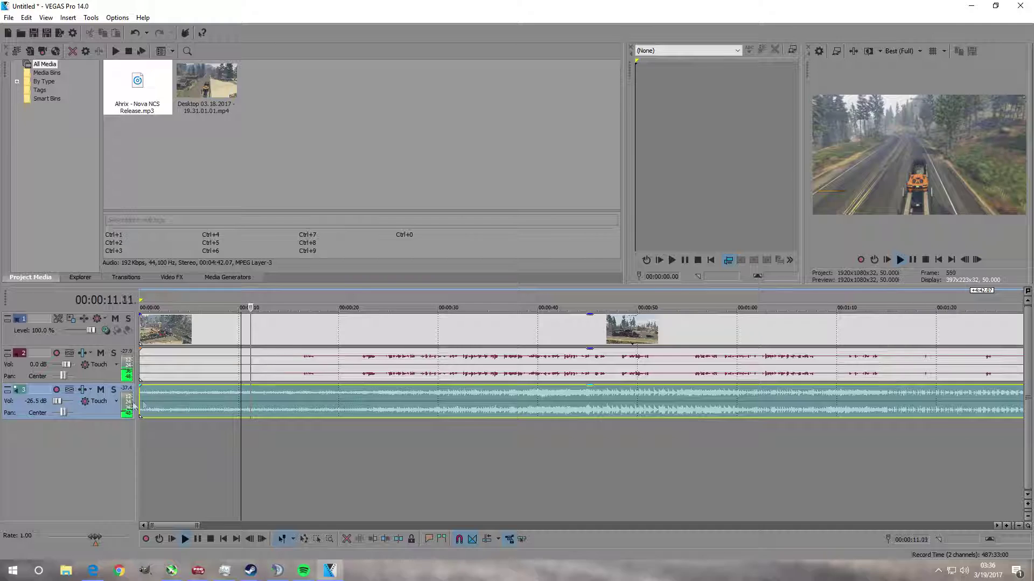
left_click_drag(56, 402, 59, 405)
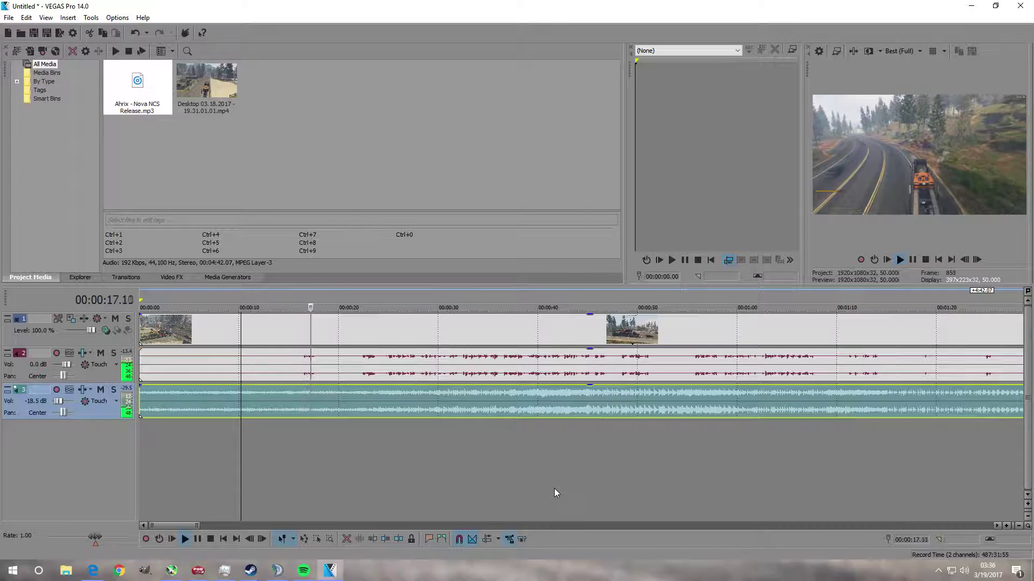
left_click(913, 261)
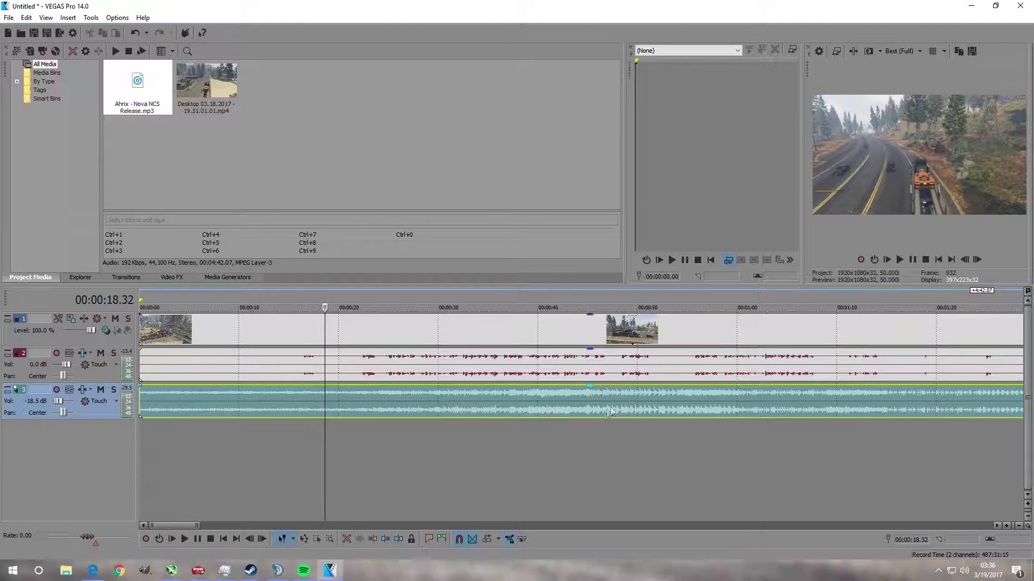
scroll(597, 399, "down", 4)
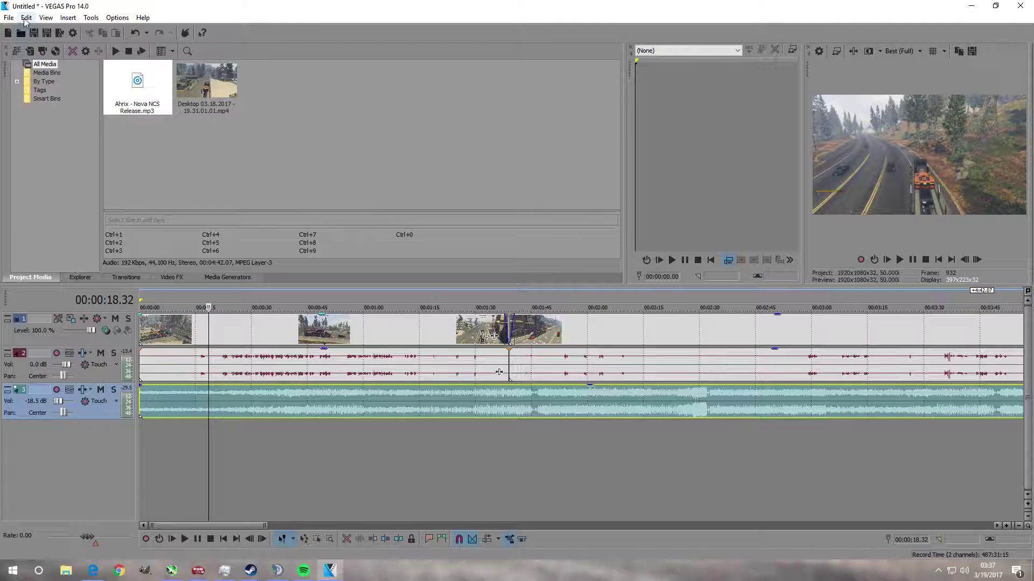
Import the Youtube Intro video from the Videos folder into the project media.
left_click(8, 18)
mouse_move(40, 132)
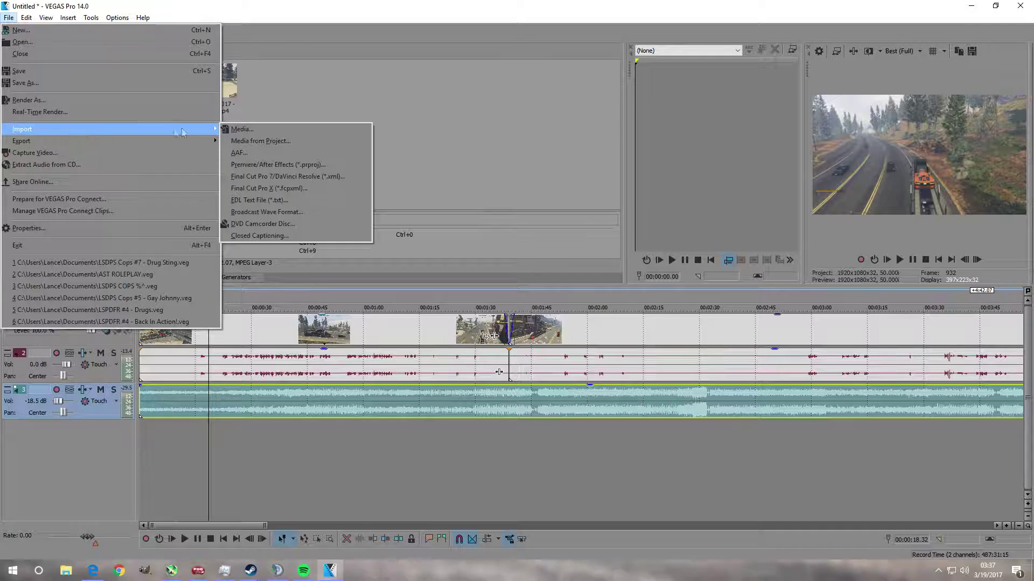
left_click(234, 131)
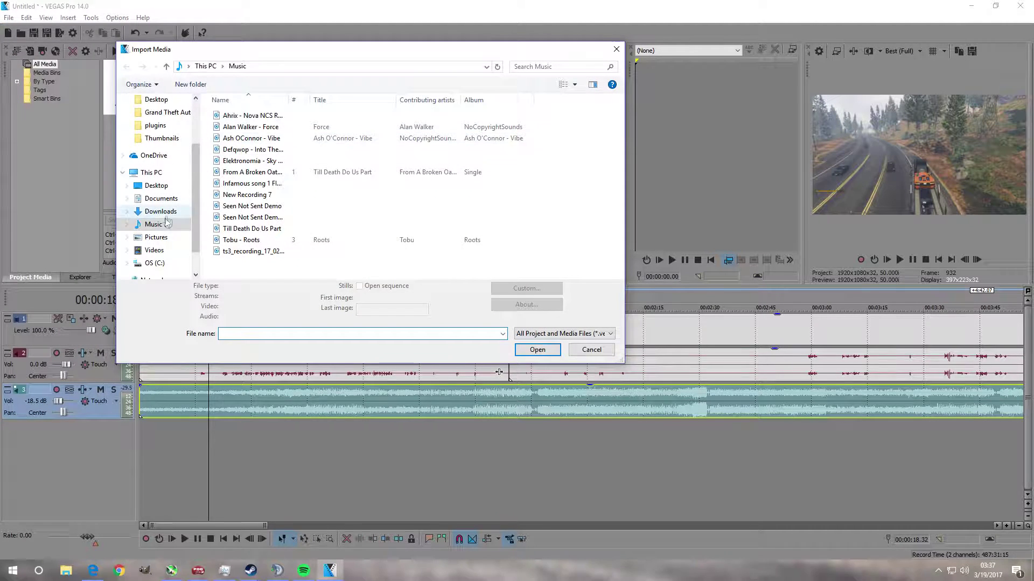
left_click(155, 251)
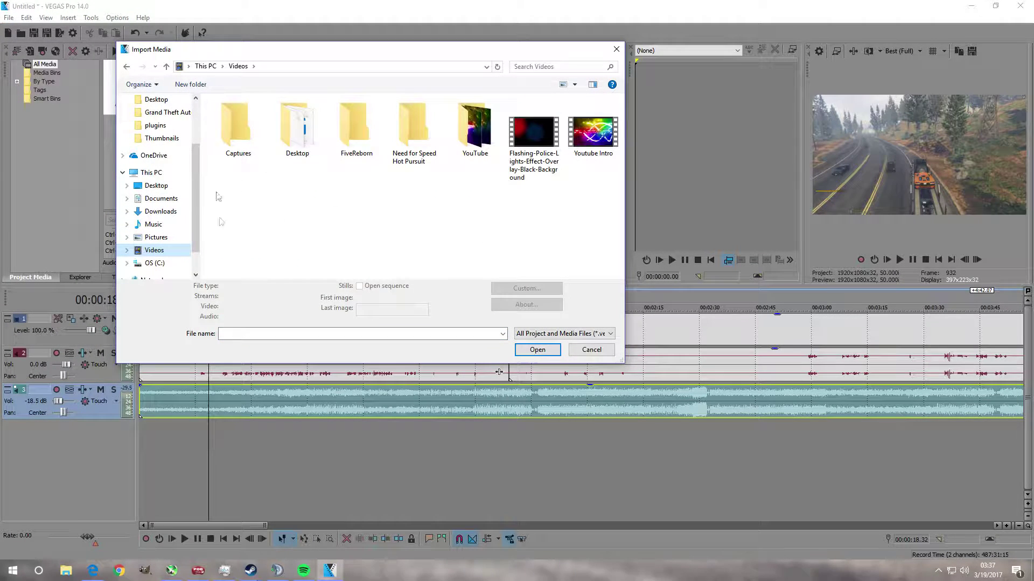
left_click(598, 146)
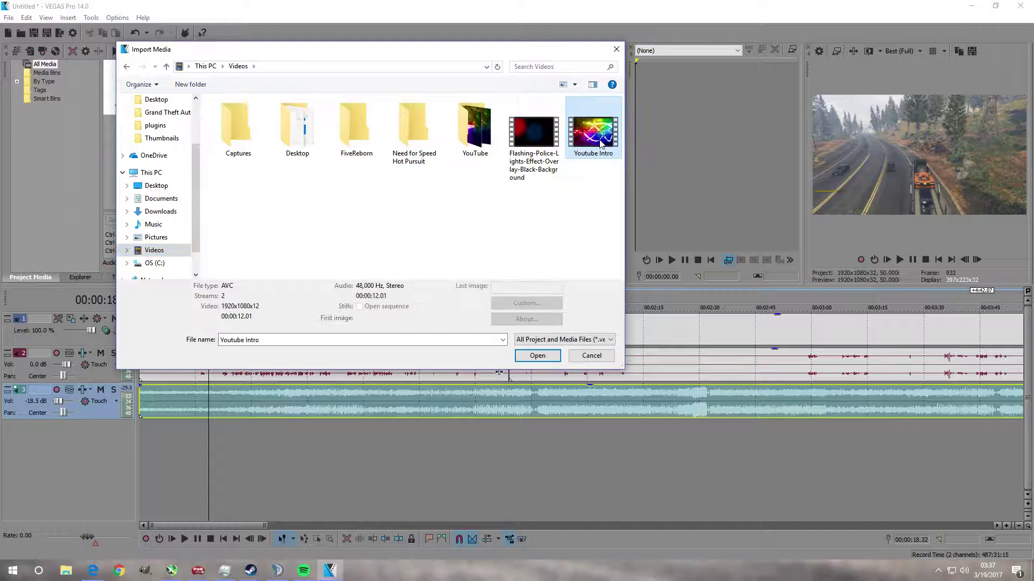
left_click(536, 364)
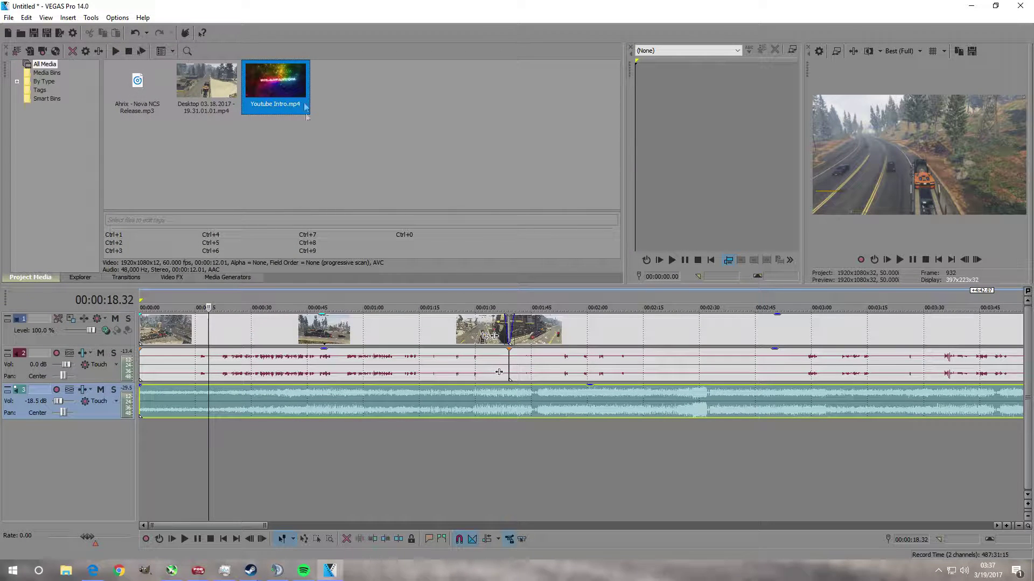
Shift both gameplay clips and the music clip later, leaving a gap of about 20 seconds at the timeline start.
left_click(661, 332)
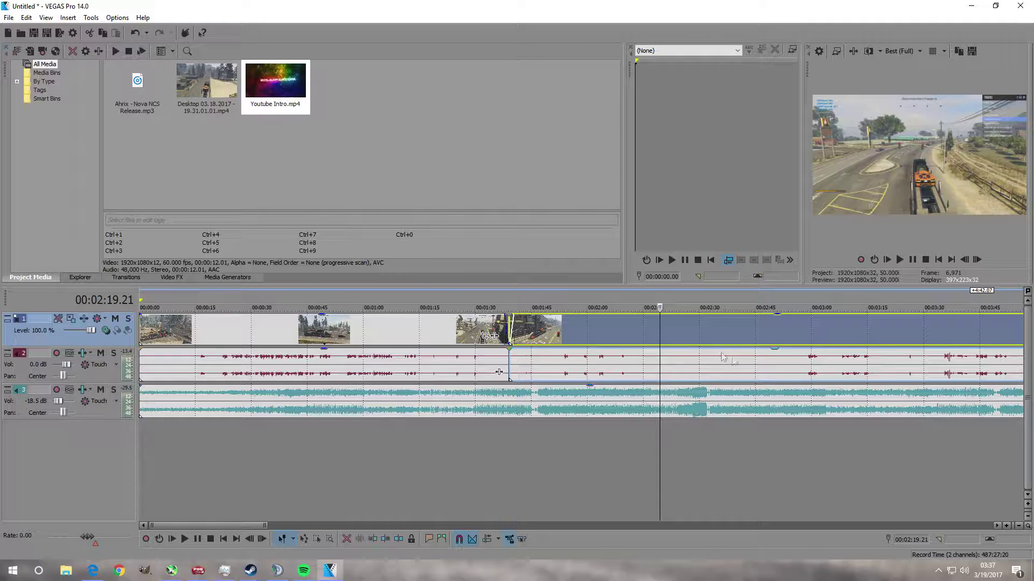
left_click_drag(692, 338, 767, 333)
left_click_drag(397, 339, 476, 337)
left_click_drag(505, 438, 561, 441)
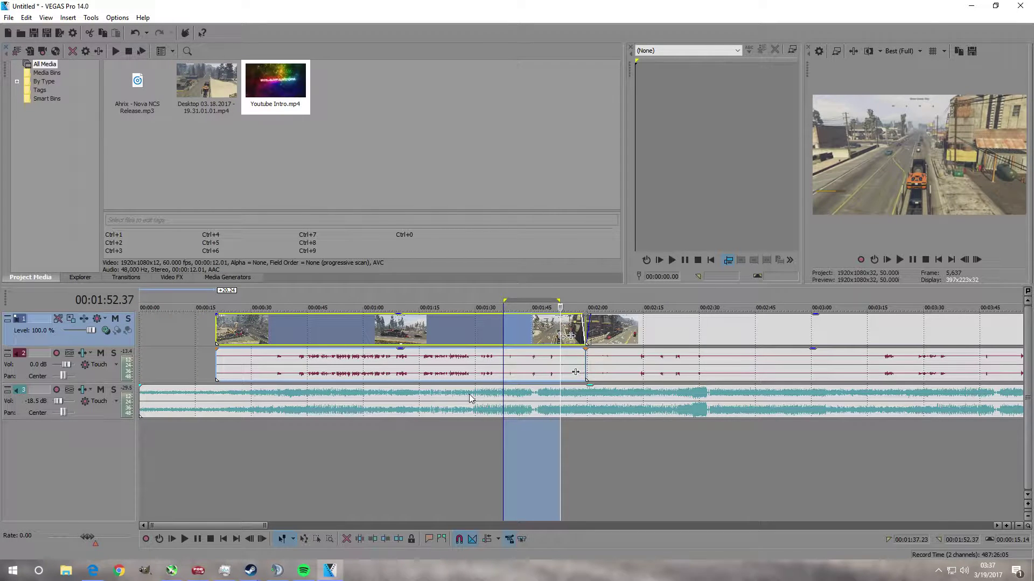
mouse_move(402, 431)
left_mouse_down()
mouse_move(453, 414)
mouse_move(535, 413)
left_mouse_up()
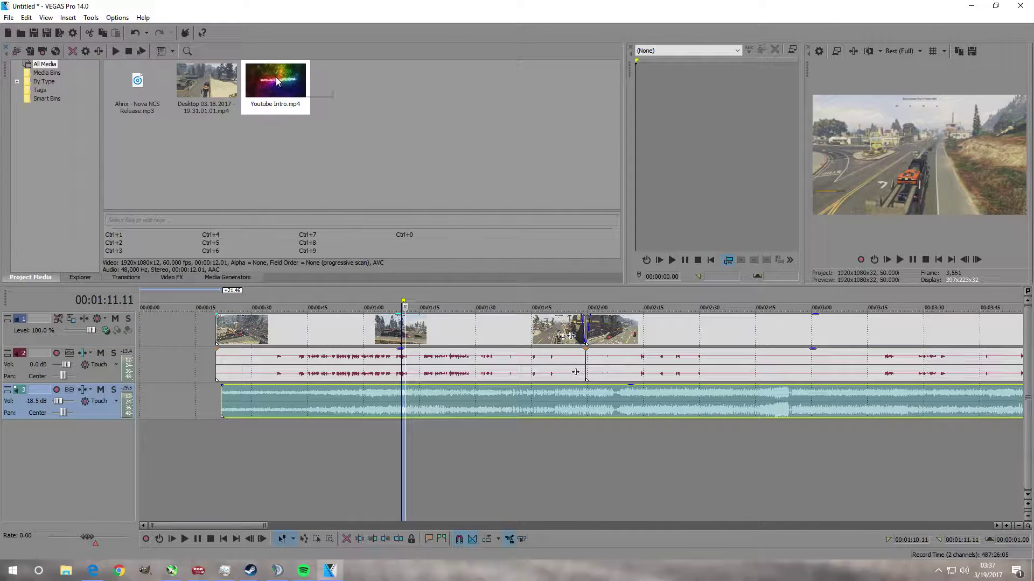
Place Youtube Intro.mp4 at the timeline start and move the gameplay clips and music back to begin right where it ends.
left_click_drag(277, 81, 144, 343)
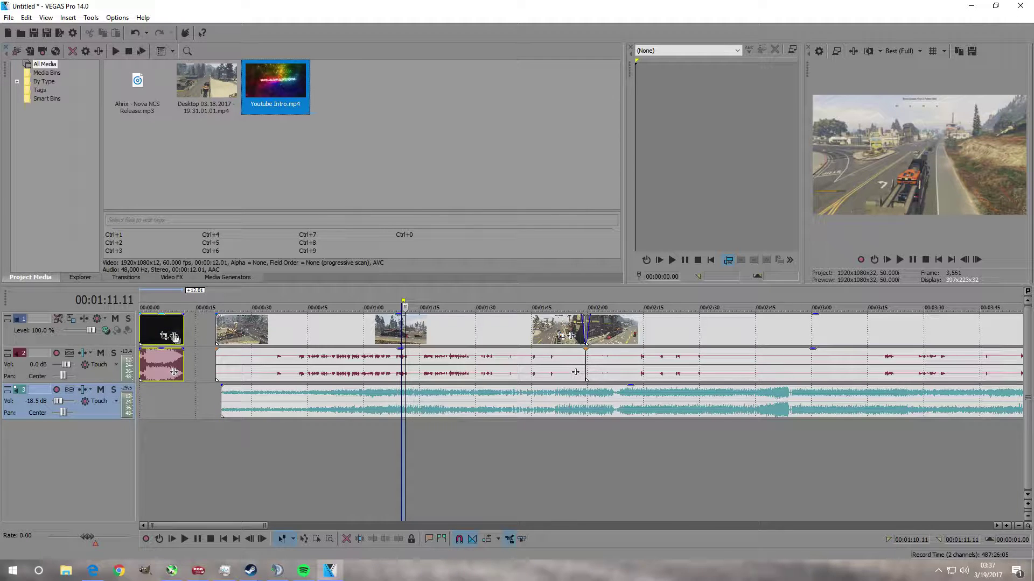
left_click_drag(263, 335, 232, 335)
left_click(650, 334)
left_click_drag(649, 334, 616, 335)
left_click_drag(580, 405, 544, 401)
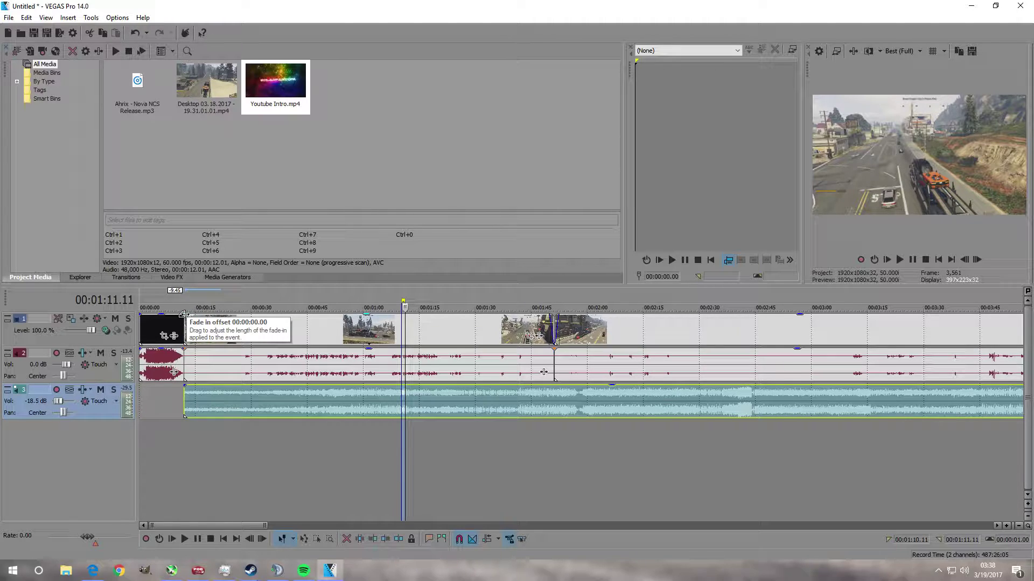
Add short fade-ins to the first gameplay clip and the music clip, and preview the transition out of the intro.
left_click_drag(184, 314, 189, 326)
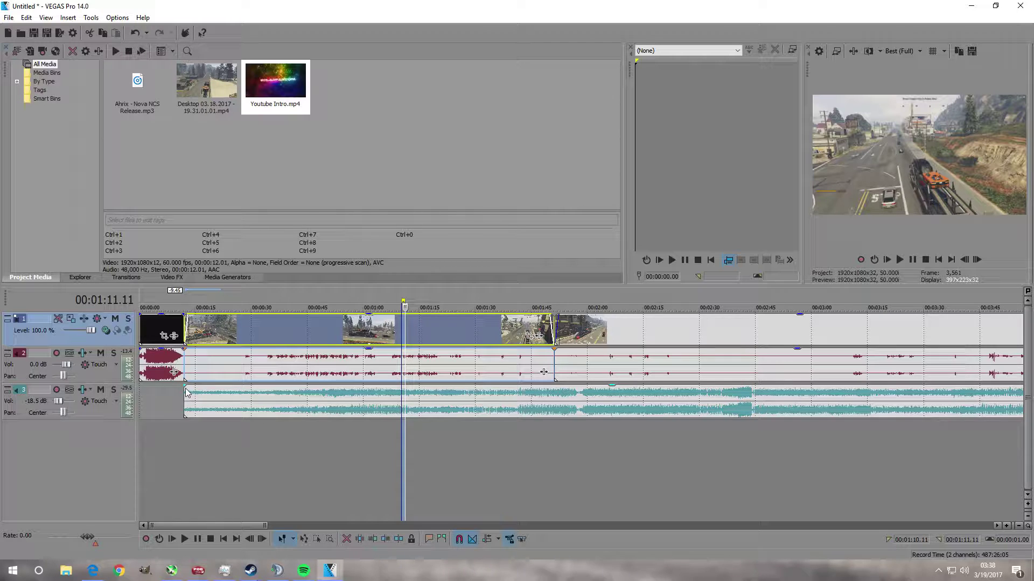
left_click_drag(186, 388, 190, 392)
left_click(188, 437)
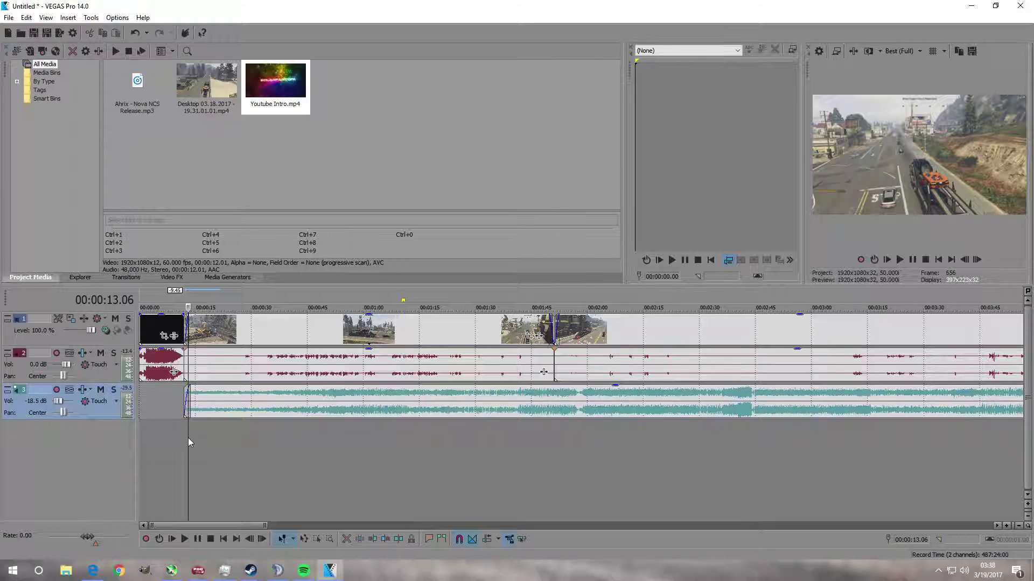
left_click(900, 259)
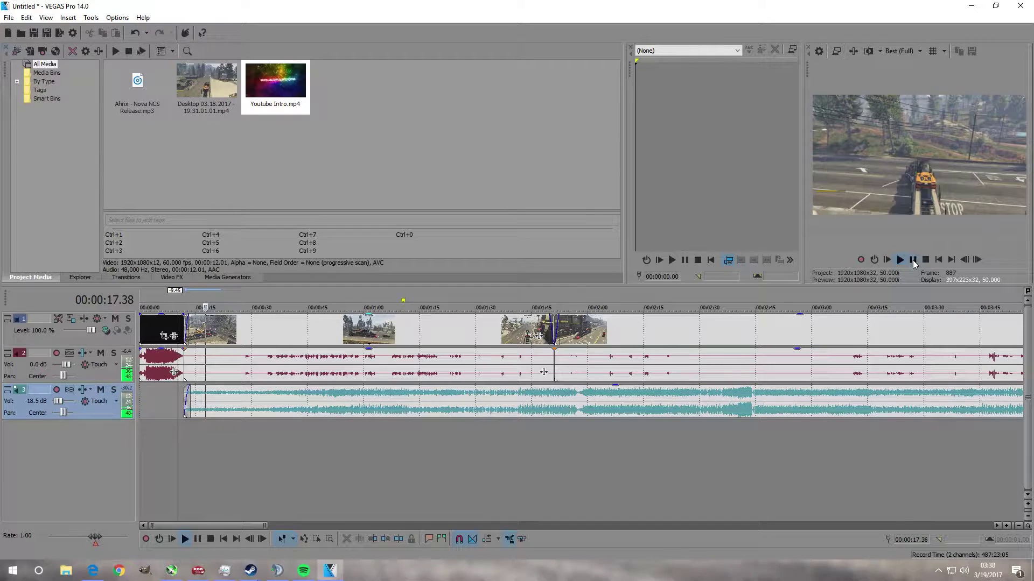
left_click(912, 259)
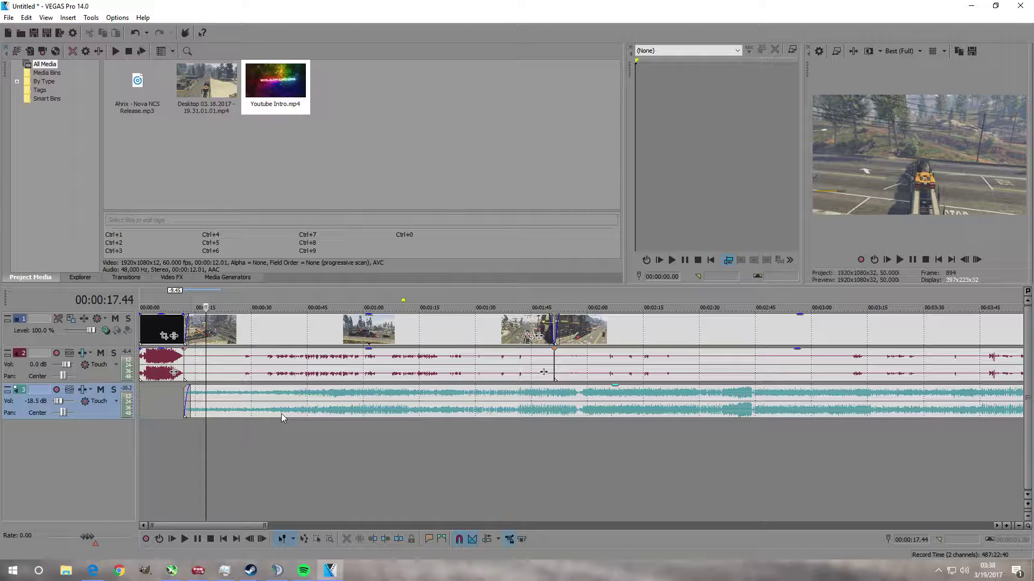
Import the LSPDFR logo image heGkOIC.png from the Pictures folder into the project media.
left_click(9, 17)
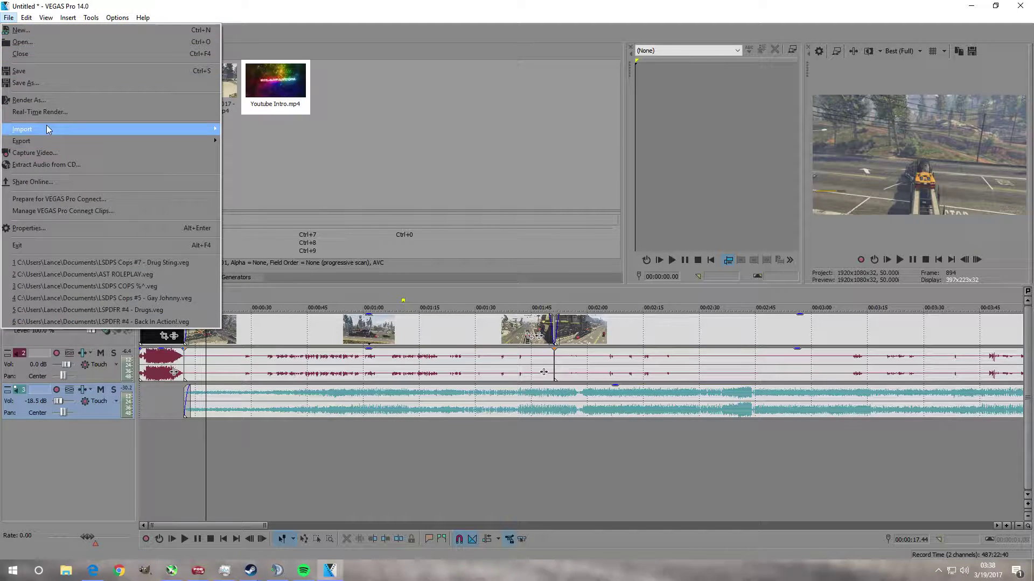
mouse_move(48, 130)
left_click(245, 135)
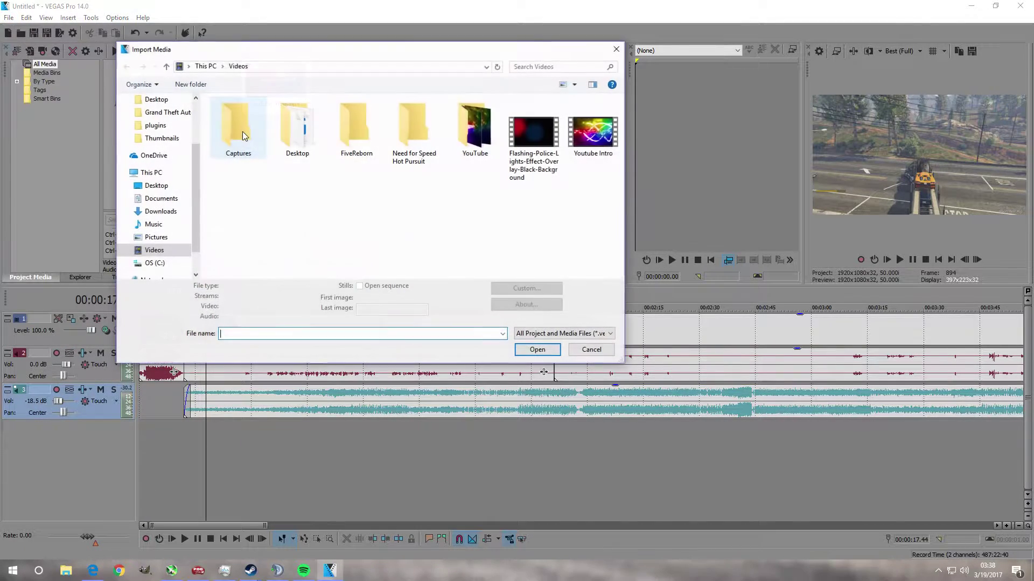
left_click(156, 237)
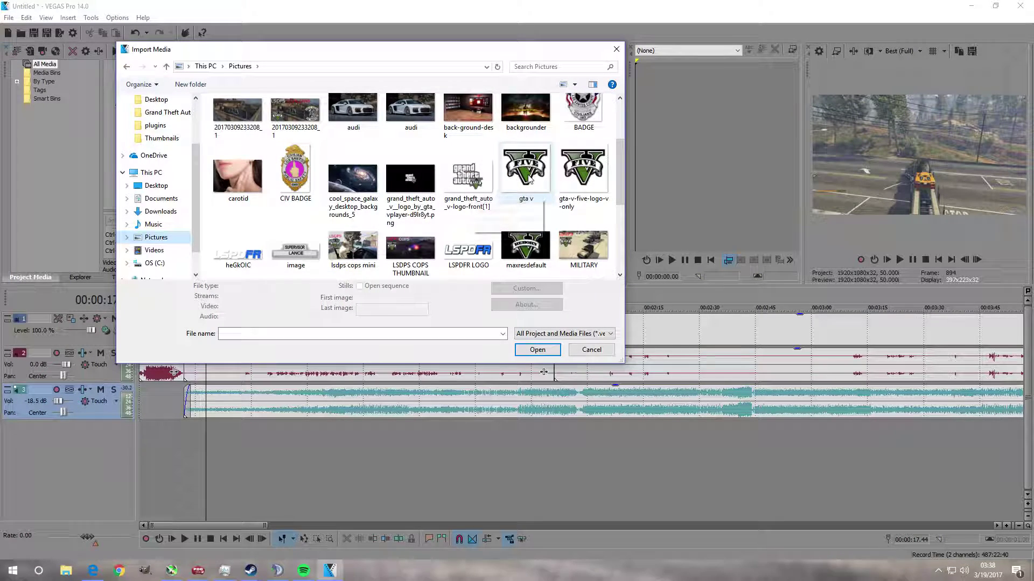
scroll(366, 210, "down", 2)
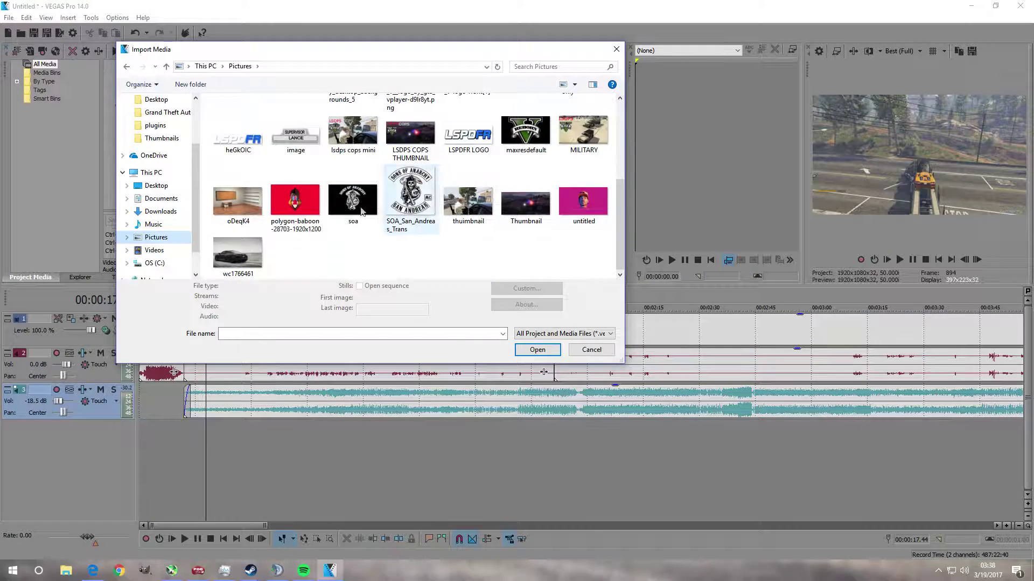
scroll(360, 211, "up", 1)
left_click(237, 204)
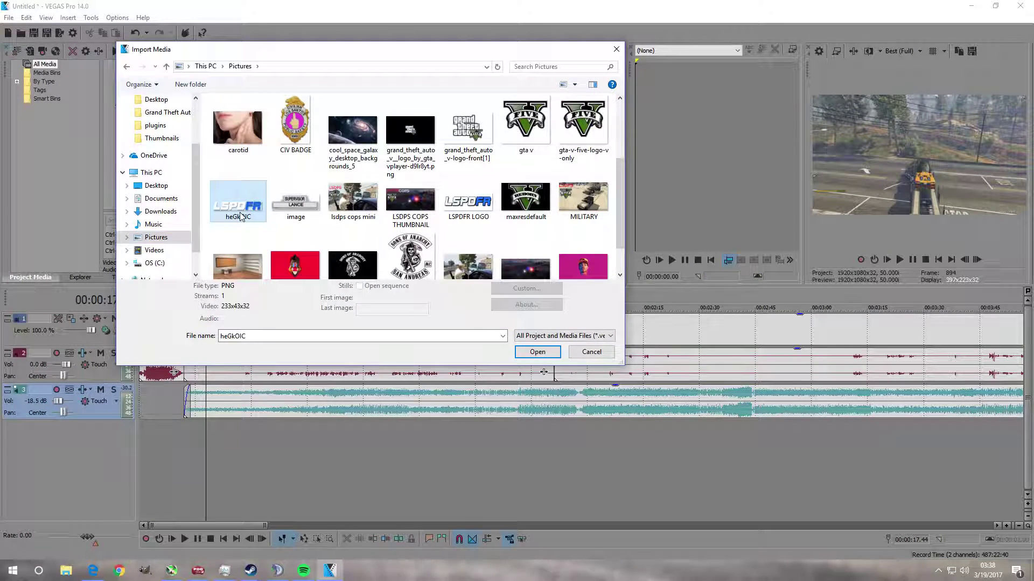
left_click(535, 351)
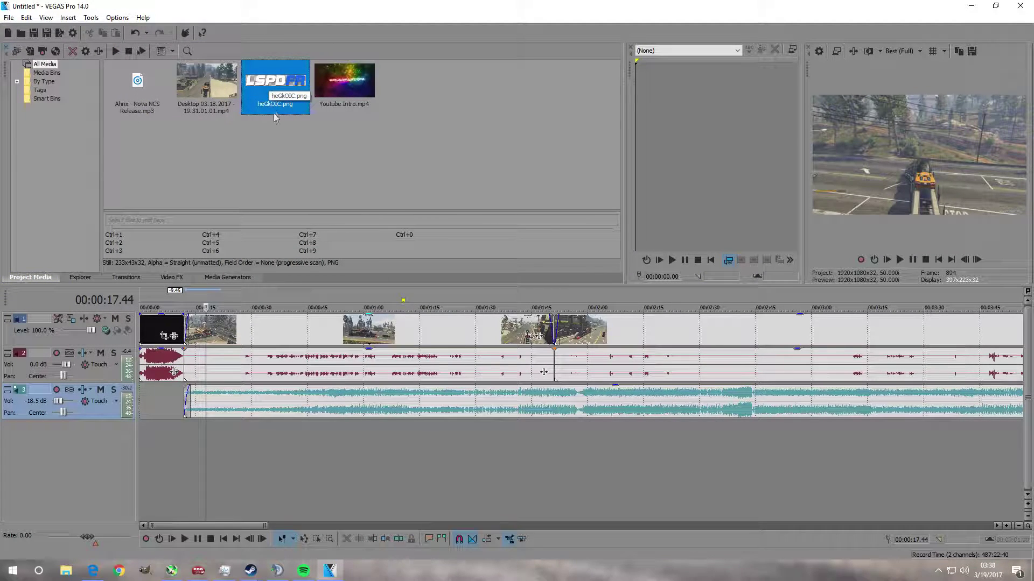
Insert a new video track, place heGkOIC.png on it at about 34 seconds, and extend the image to the one-minute mark.
right_click(303, 455)
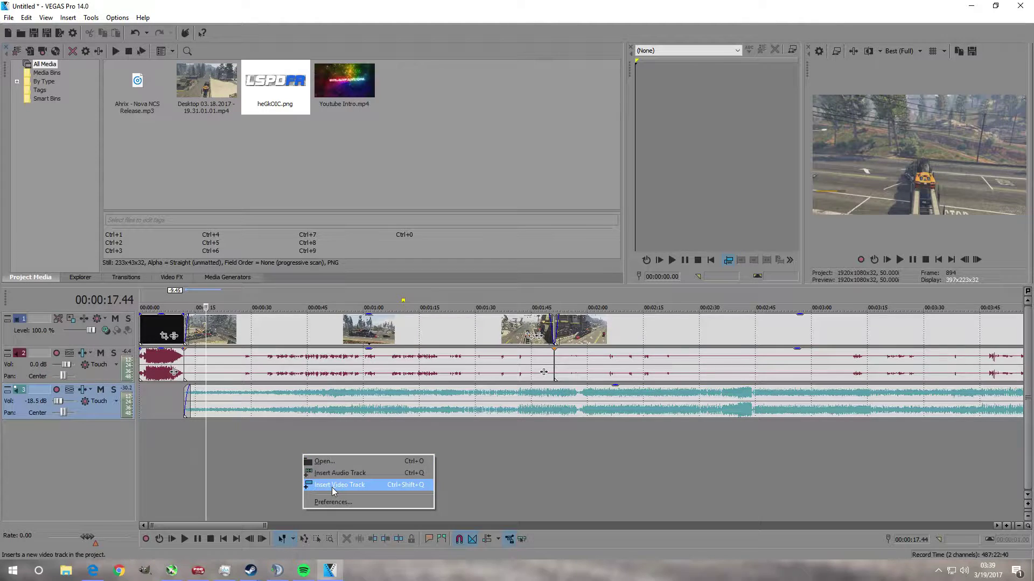
left_click(331, 487)
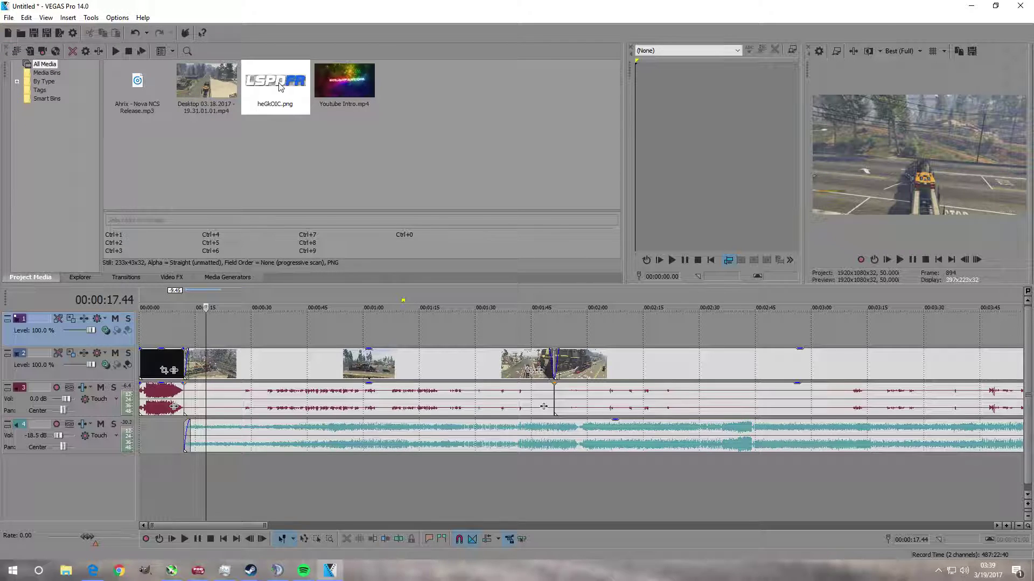
left_click_drag(275, 86, 279, 100)
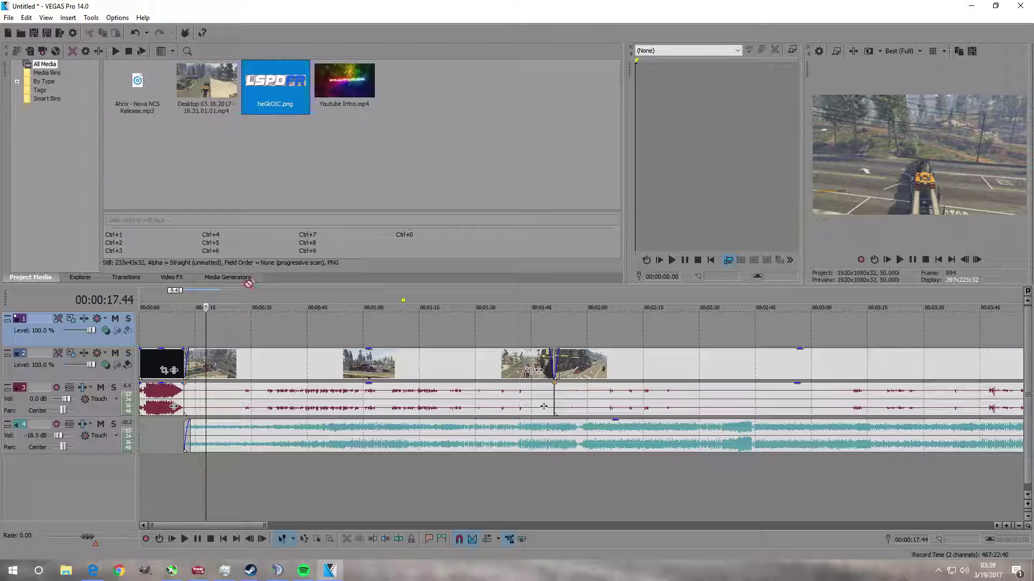
left_click_drag(237, 324, 137, 326)
left_click_drag(249, 328, 364, 330)
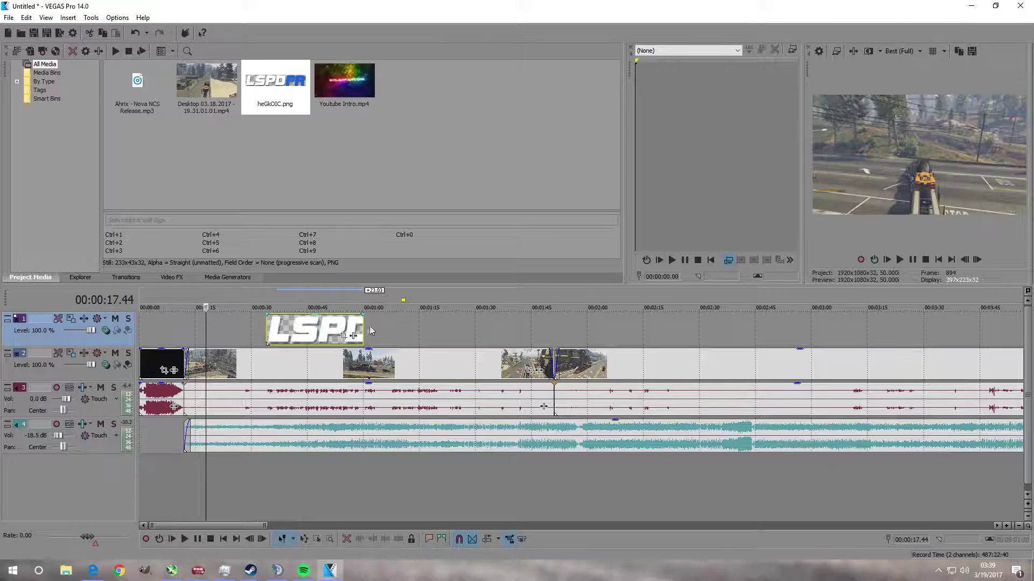
Preview the logo over the footage and shrink it by enlarging its Pan/Crop frame to about 422 × 78.
left_click(253, 466)
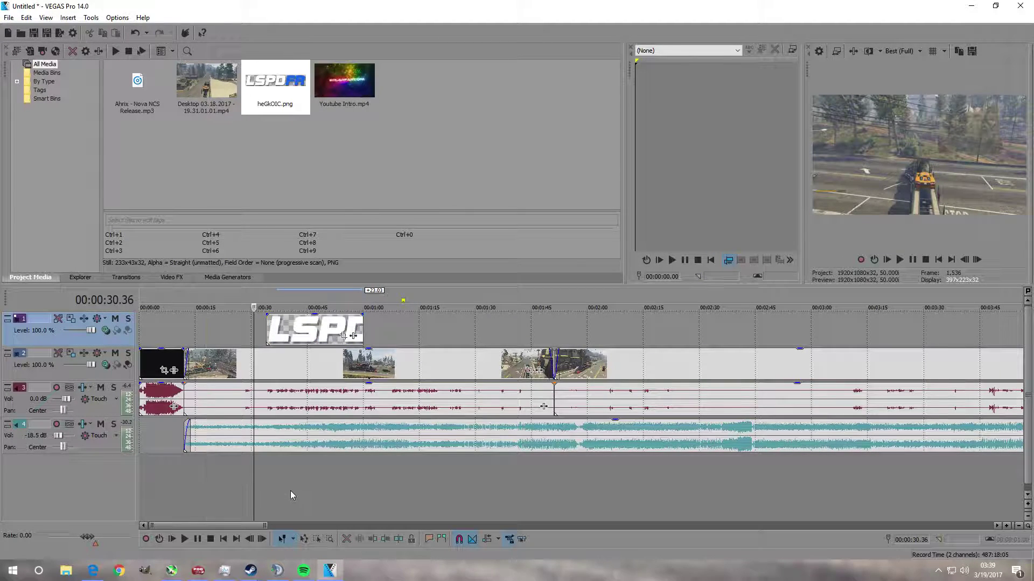
left_click(266, 492)
left_click(276, 493)
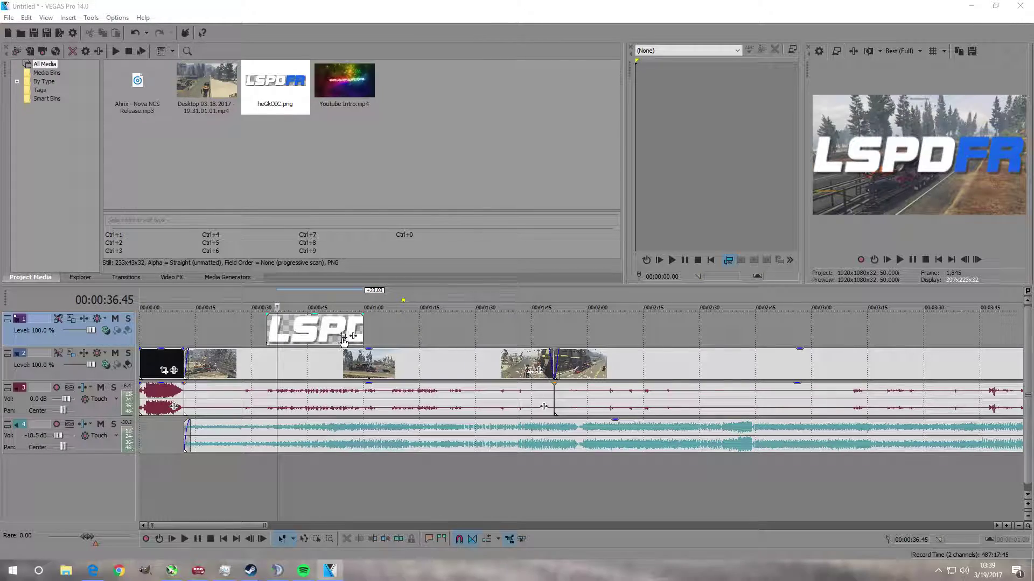
left_click(344, 336)
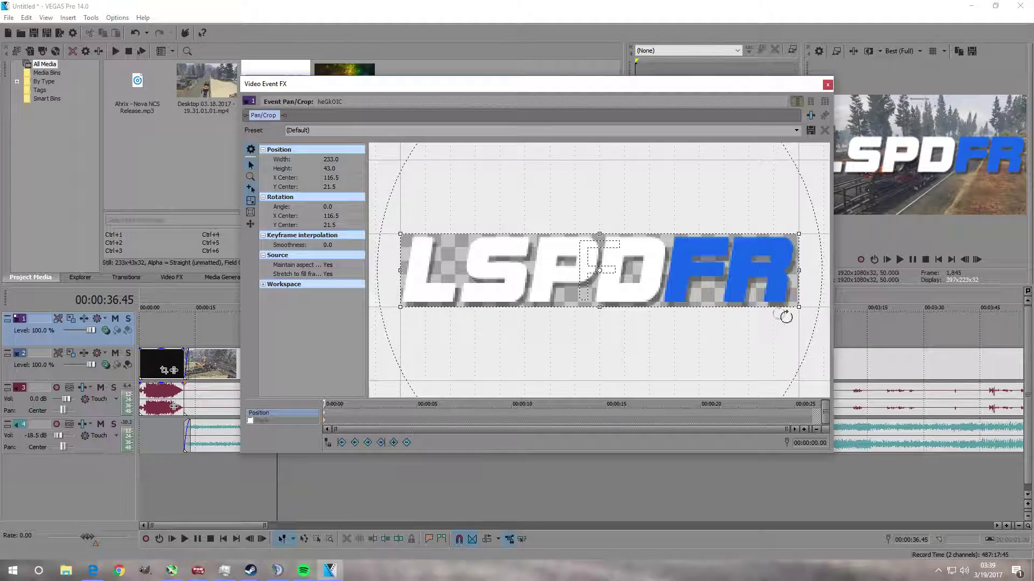
left_click_drag(798, 307, 862, 355)
scroll(635, 294, "down", 5)
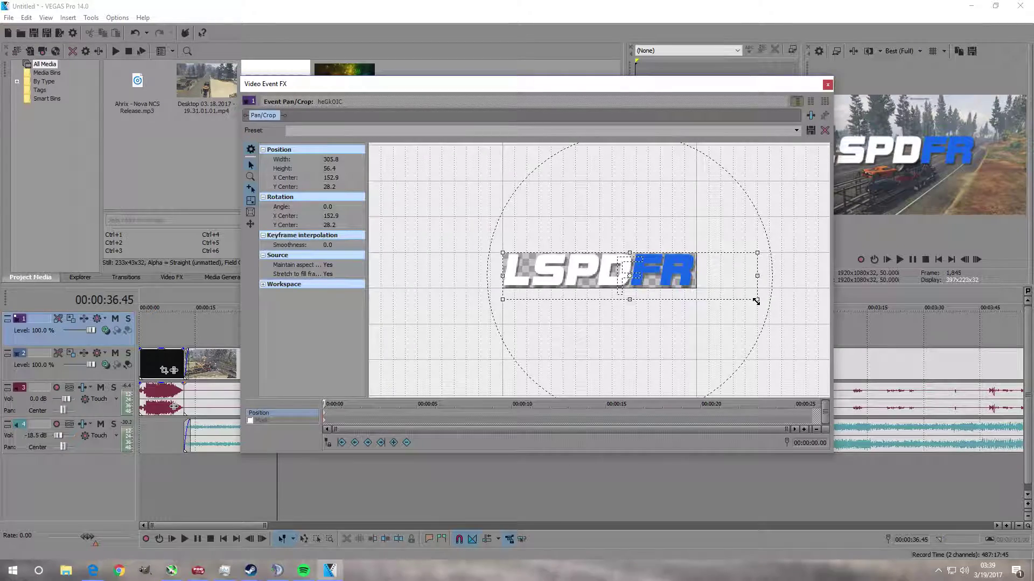
left_click_drag(756, 302, 823, 357)
scroll(693, 316, "down", 2)
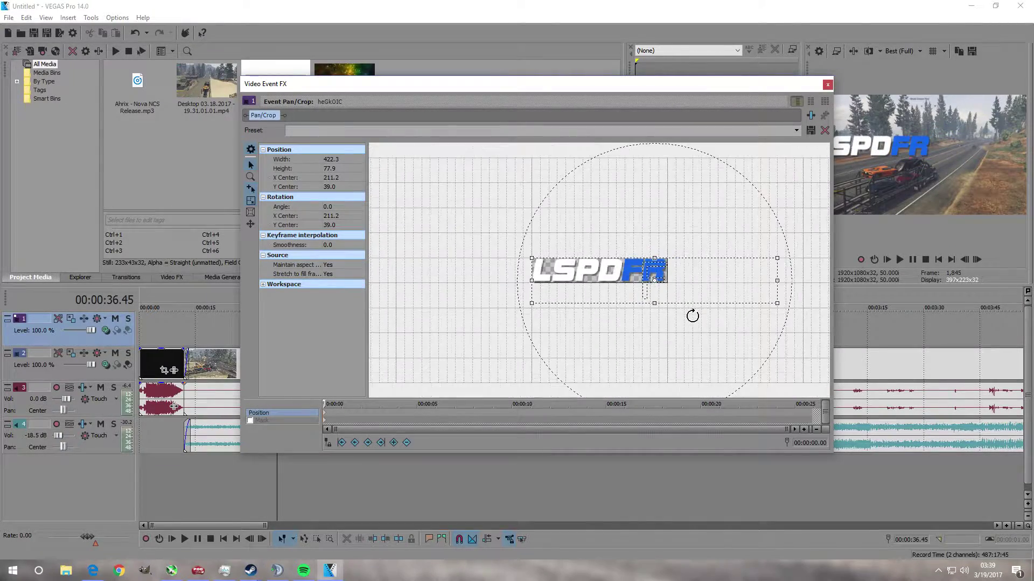
scroll(692, 316, "down", 3)
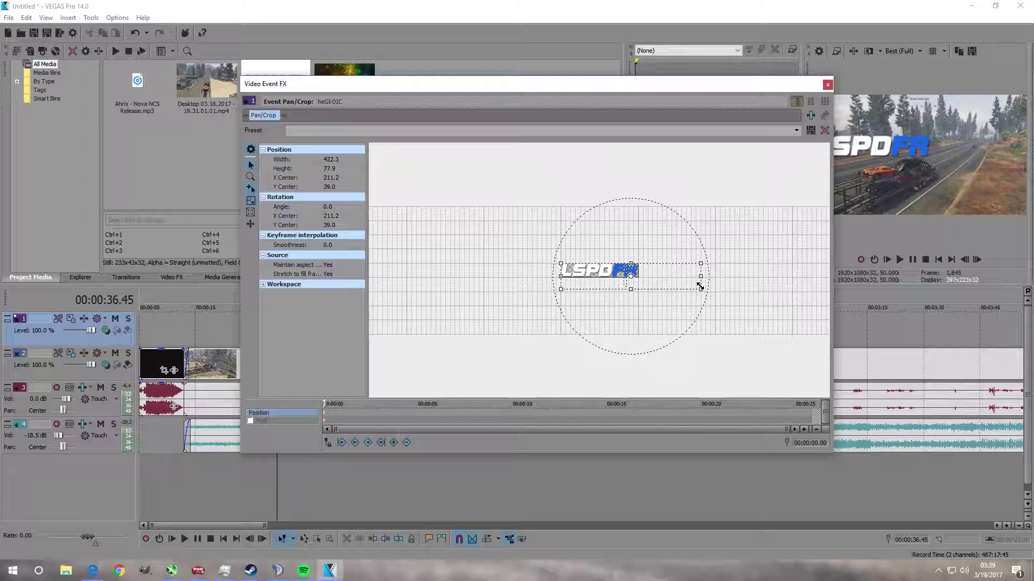
Enlarge the logo's Pan/Crop frame to about 1,048 × 194, centred at about X -291, Y 99, so it sits at the picture's right edge.
left_click_drag(659, 88, 577, 90)
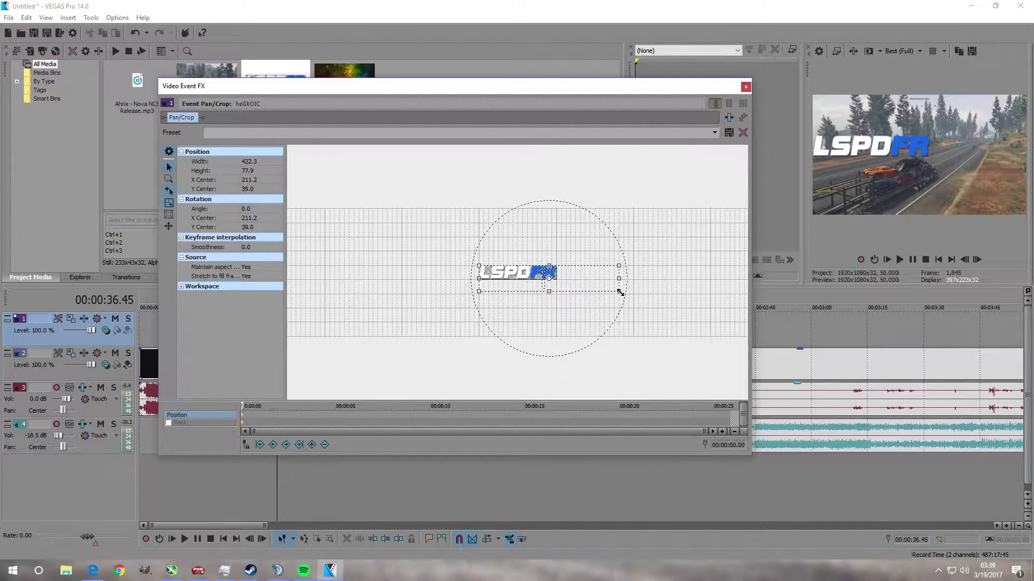
left_click_drag(620, 292, 739, 375)
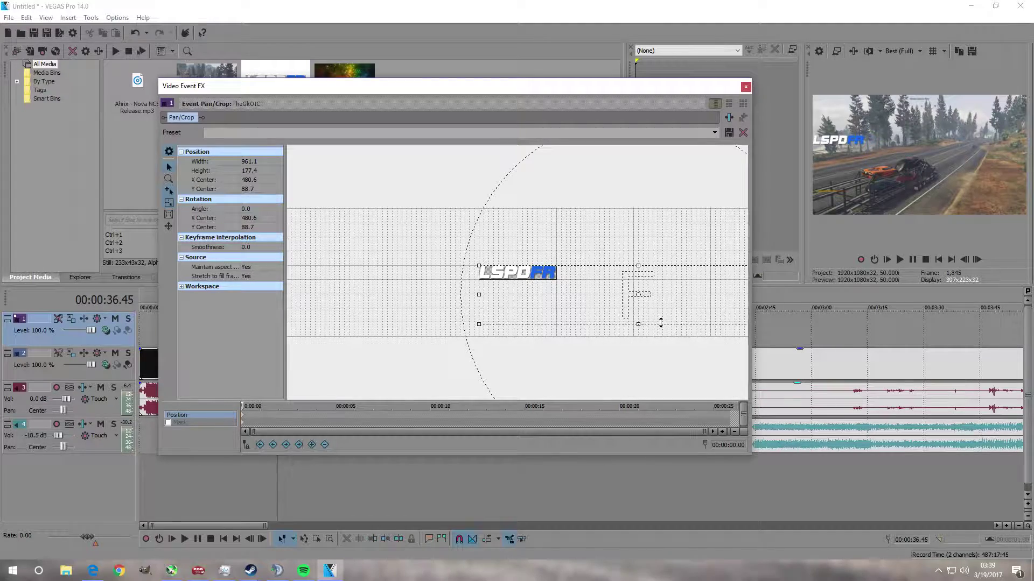
left_click_drag(661, 322, 392, 298)
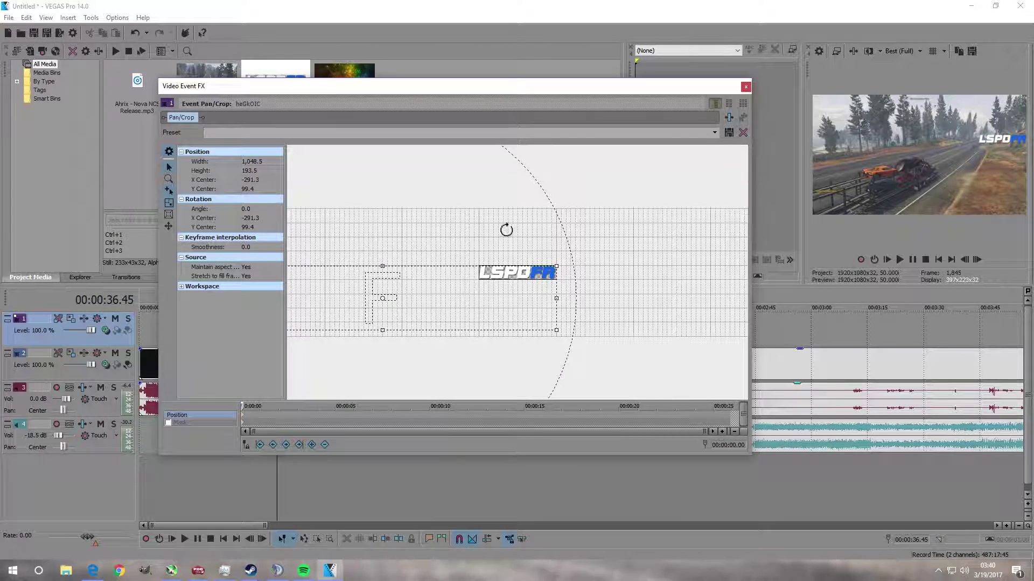
left_click(746, 86)
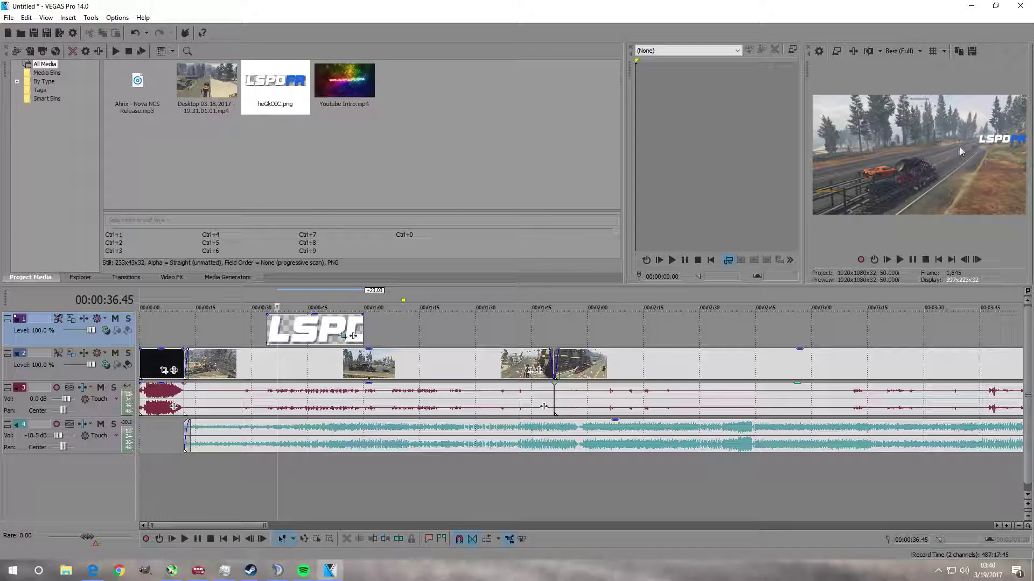
Mute both audio tracks and play the footage from about 34 seconds to preview the logo's appearance.
left_click(254, 467)
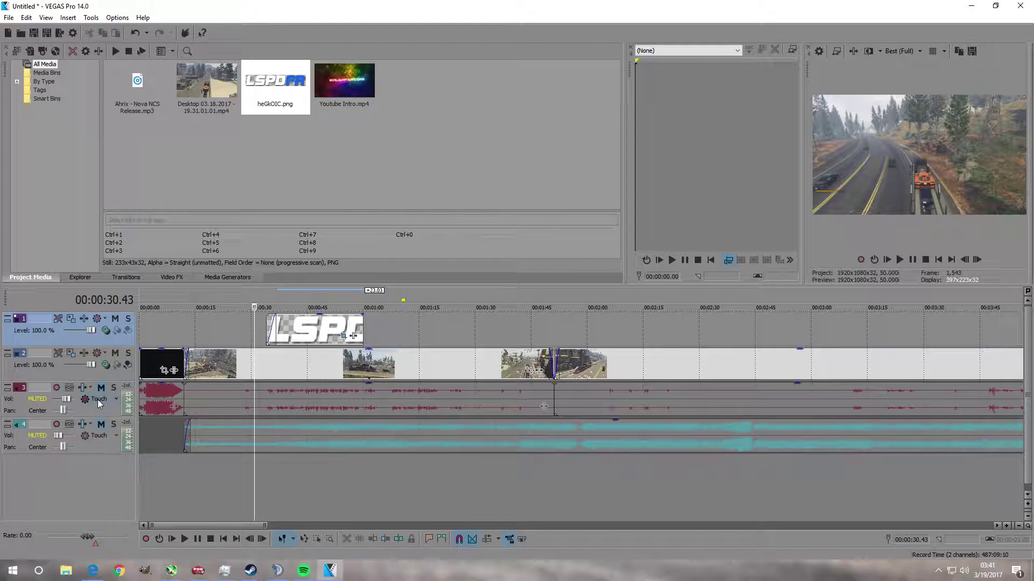
left_click(101, 425)
left_click(100, 427)
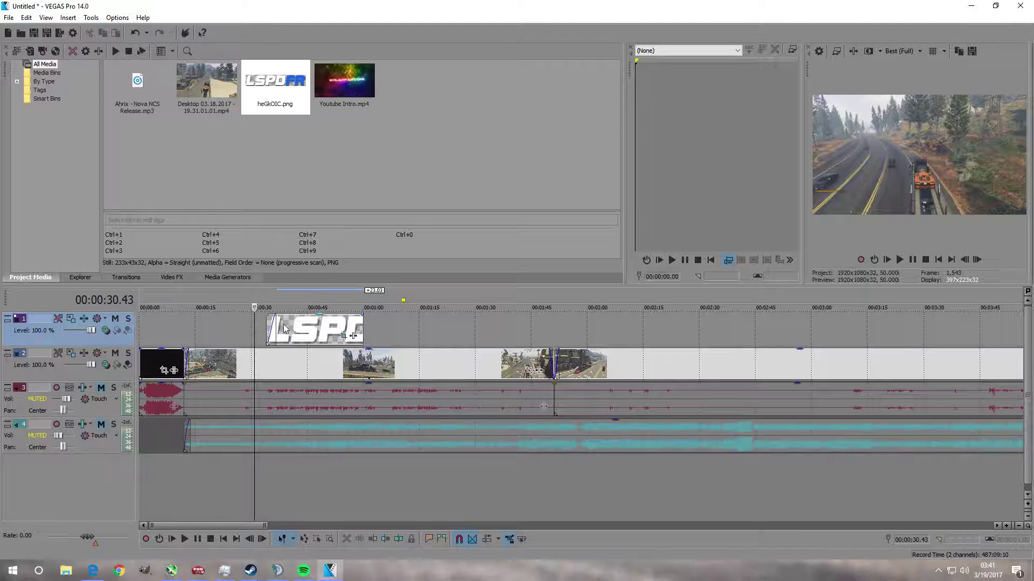
left_click(267, 472)
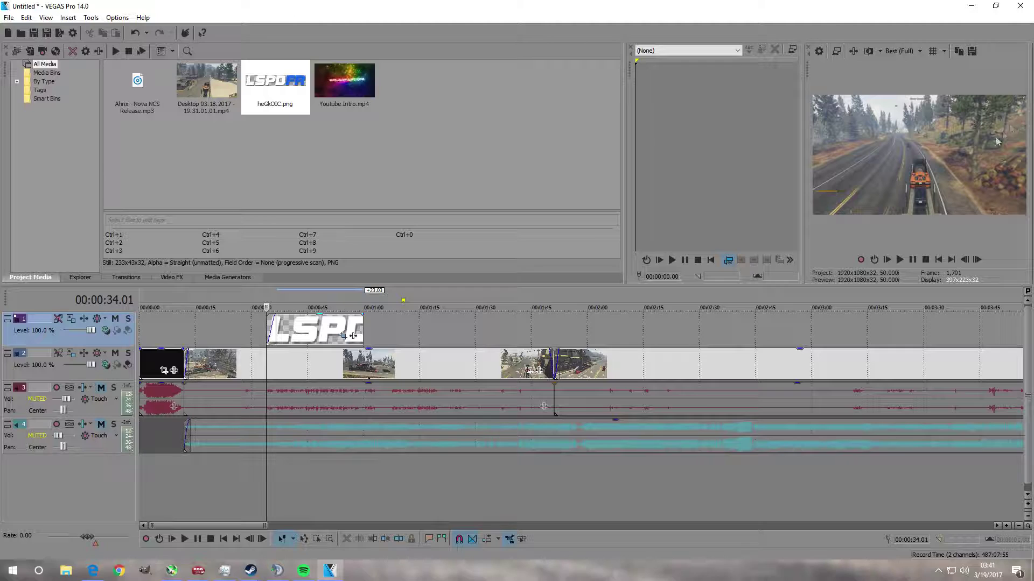
left_click(899, 260)
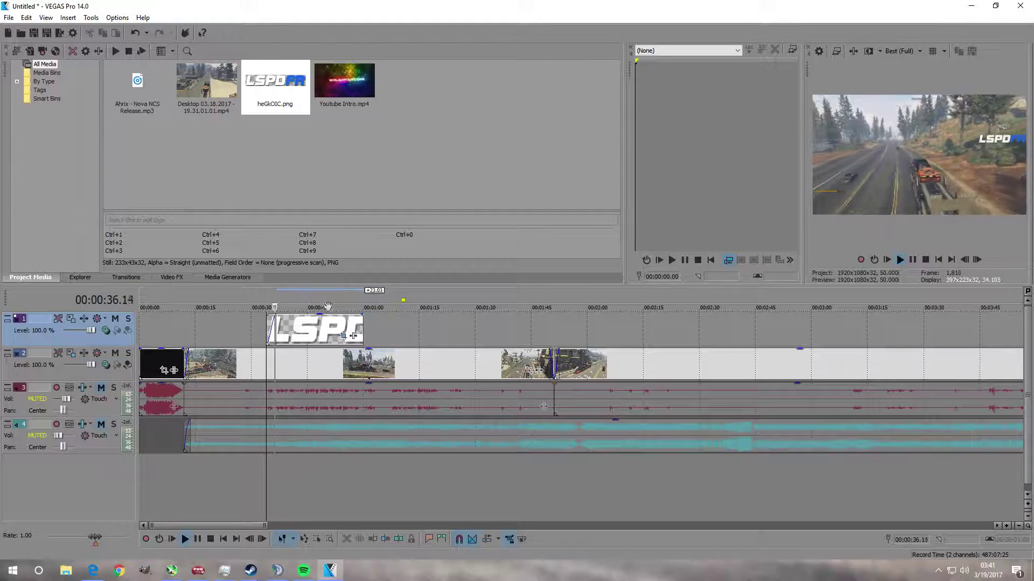
Add a short fade-out to the end of the logo clip and preview it around the one-minute mark.
left_click_drag(362, 314, 358, 315)
left_click(352, 487)
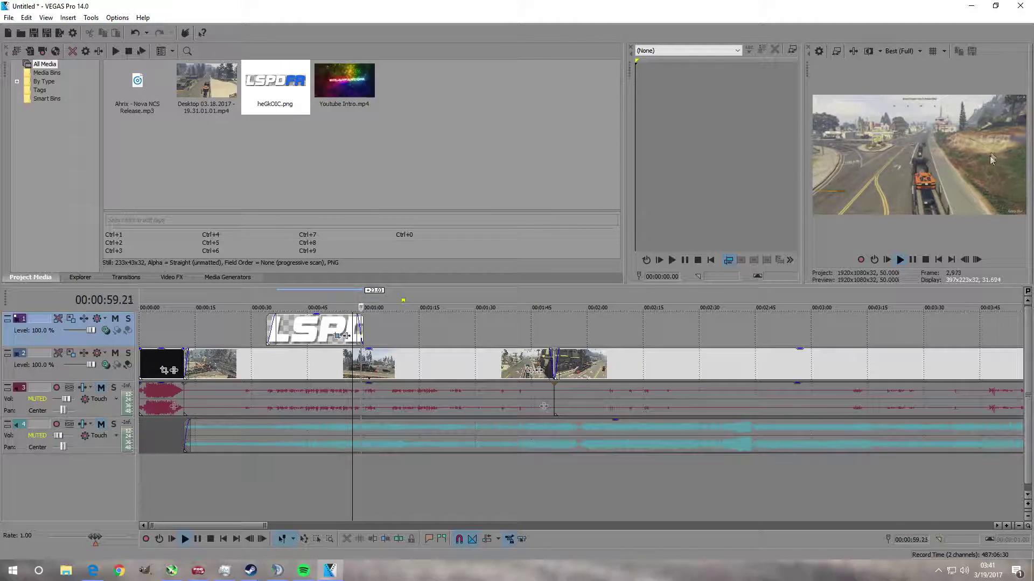
left_click(914, 259)
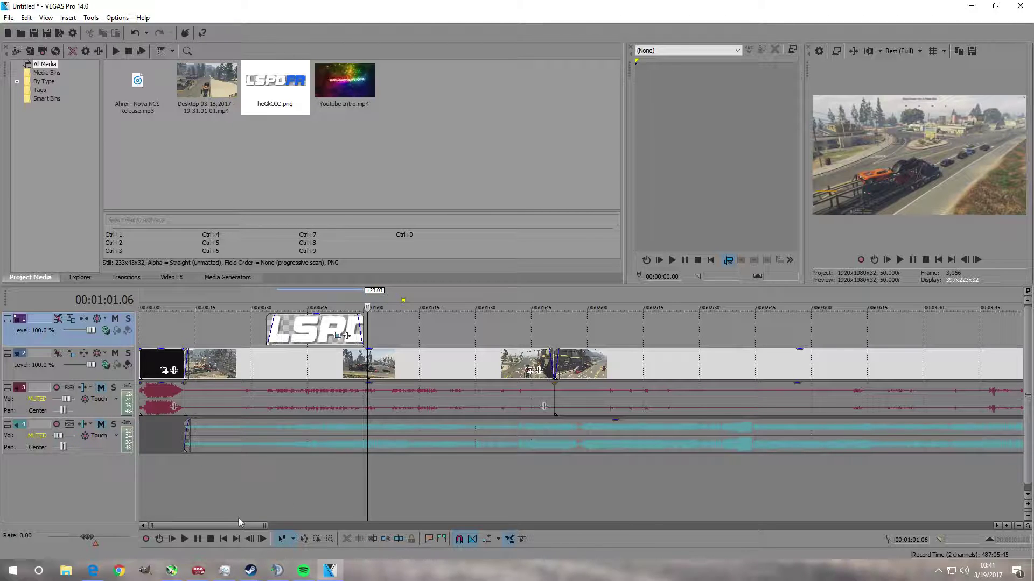
Insert text media on the logo's video track at 00:01:01.06 and move its settings window clear of the video preview.
left_click_drag(237, 521, 286, 524)
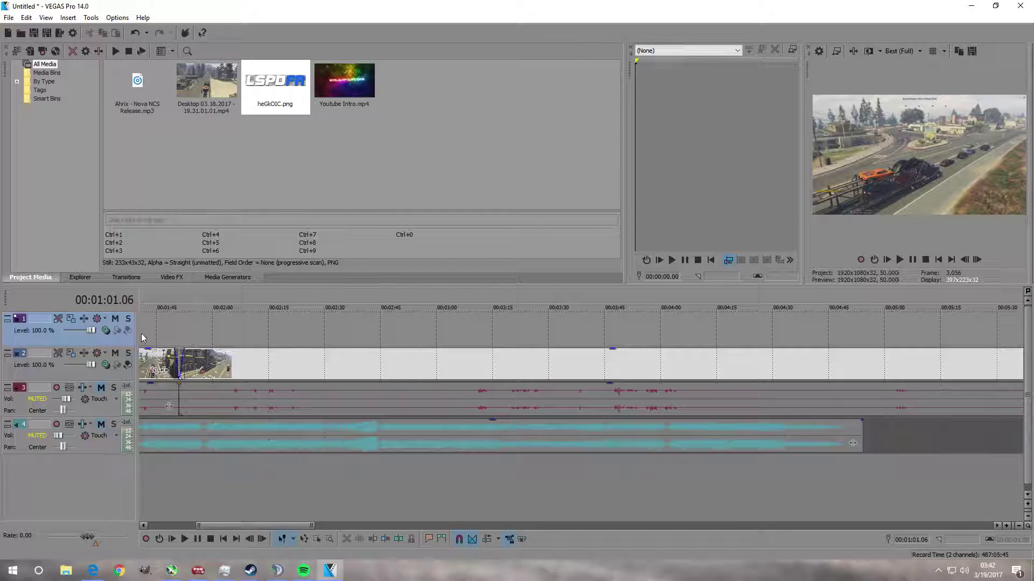
right_click(411, 333)
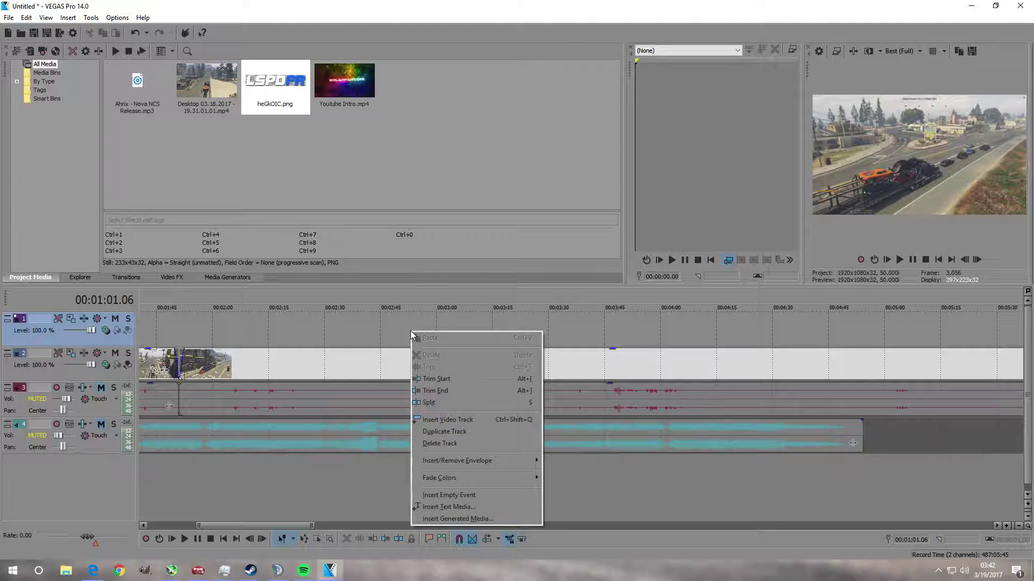
left_click(464, 506)
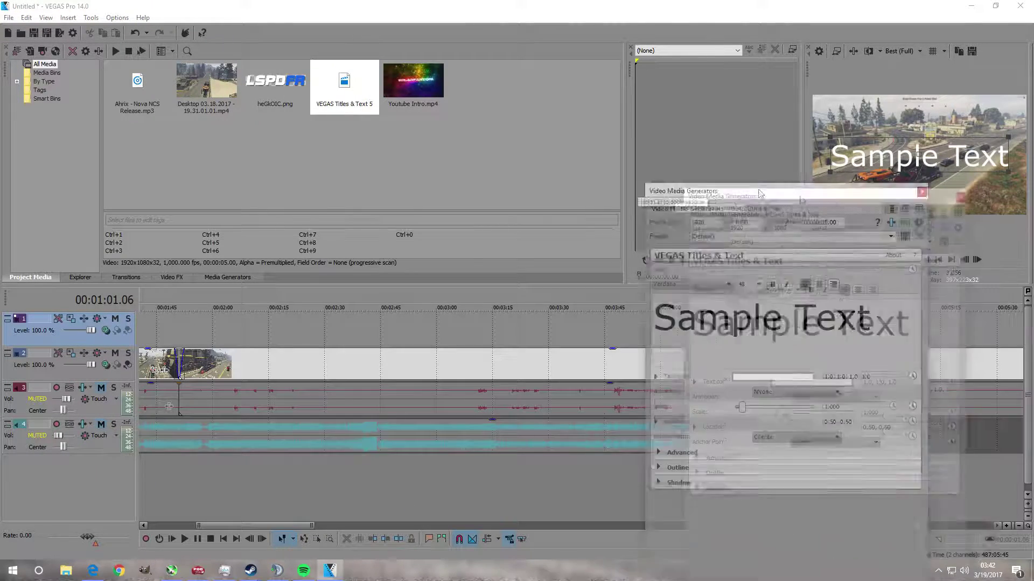
left_click_drag(761, 182, 410, 103)
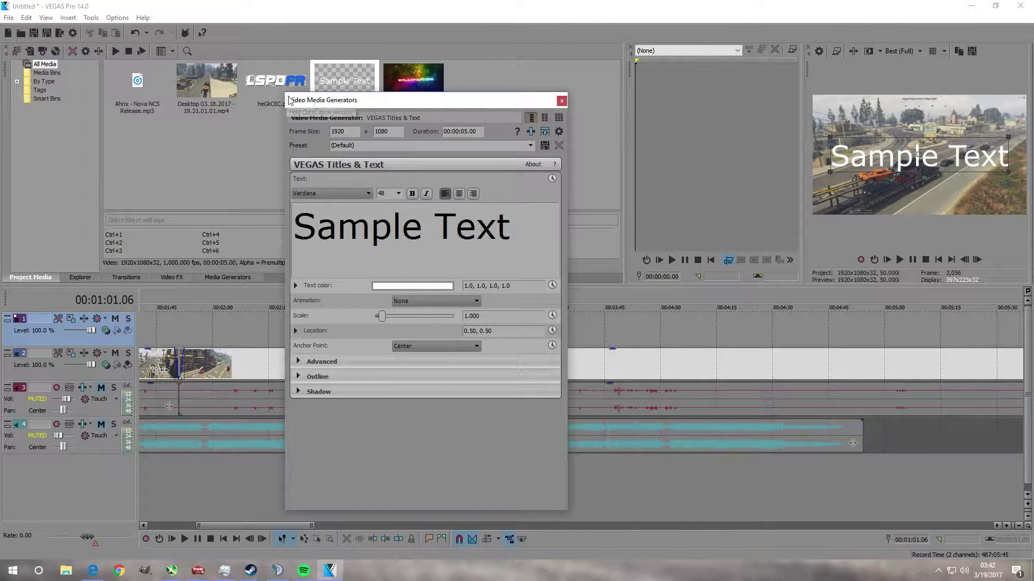
Delete the Sample Text placeholder and set the title's font size to 20.
left_click(398, 193)
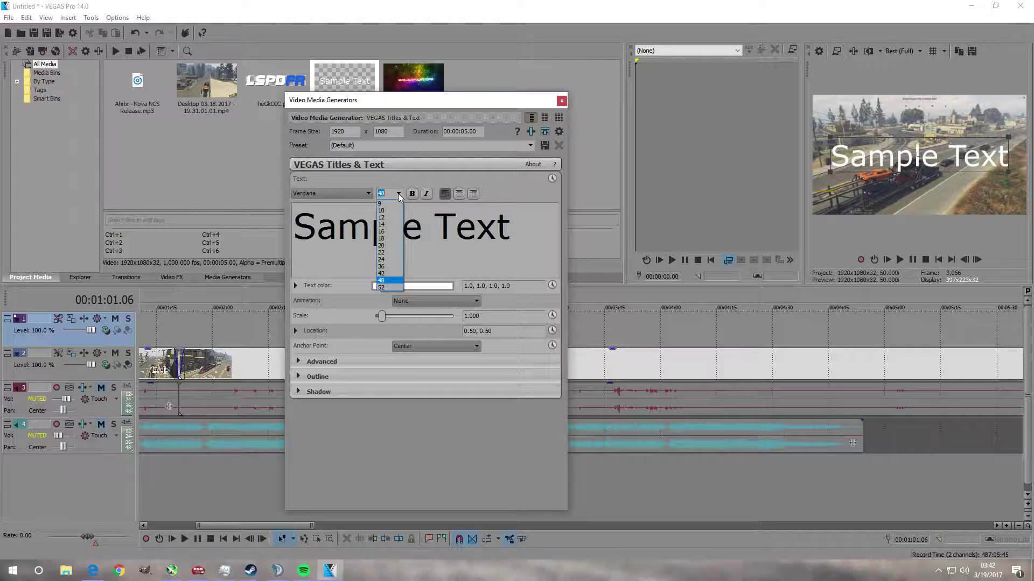
left_click(384, 252)
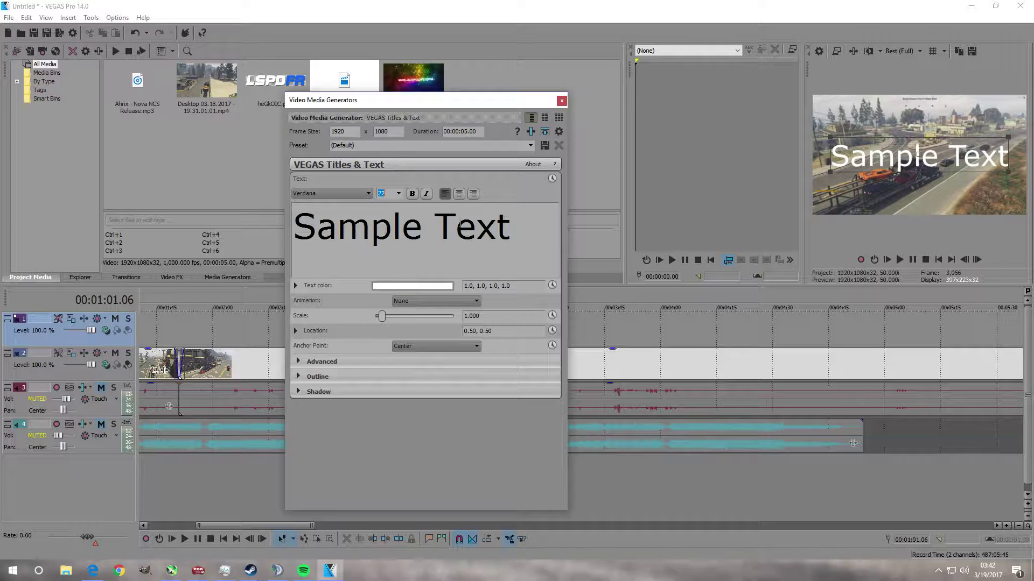
left_click_drag(521, 227, 259, 218)
key("BackSpace")
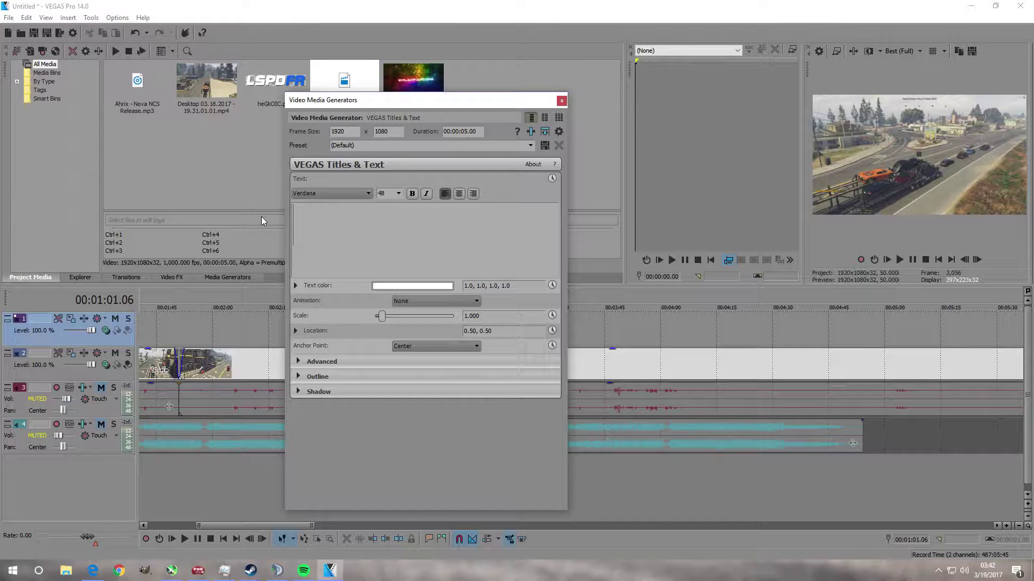
left_click(398, 193)
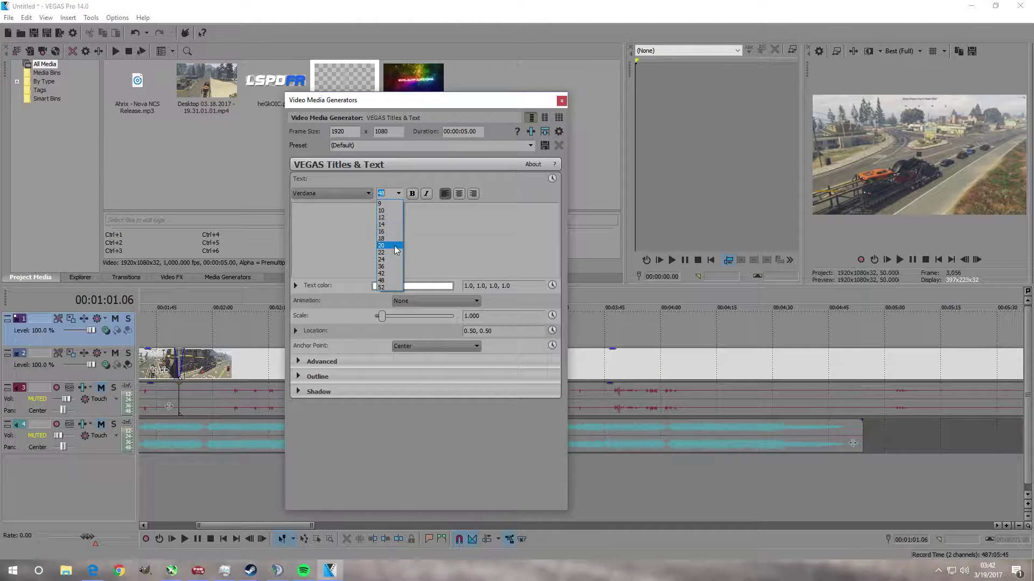
left_click(395, 246)
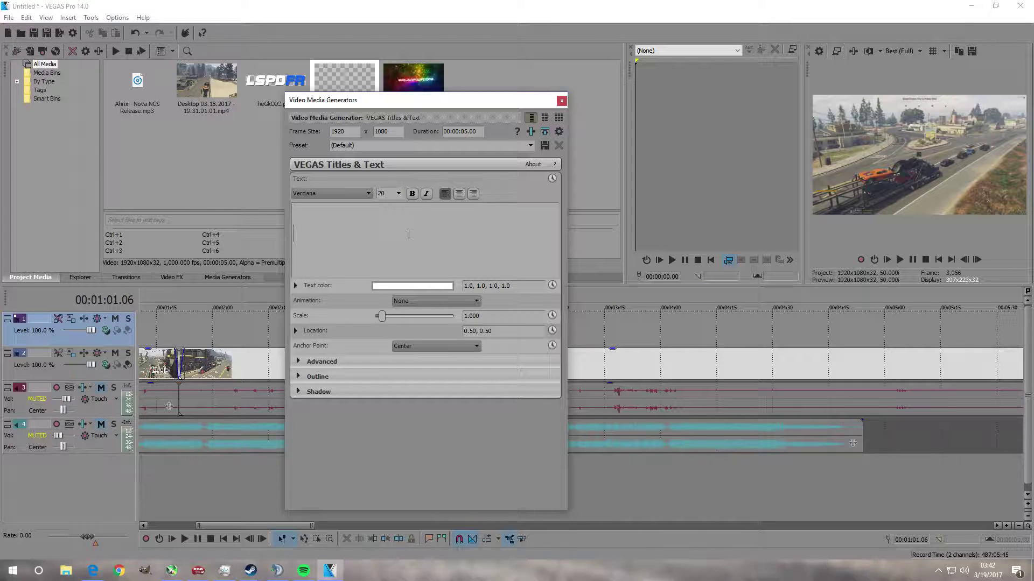
Enter "Sony Vegas" as the title text.
type("THIs")
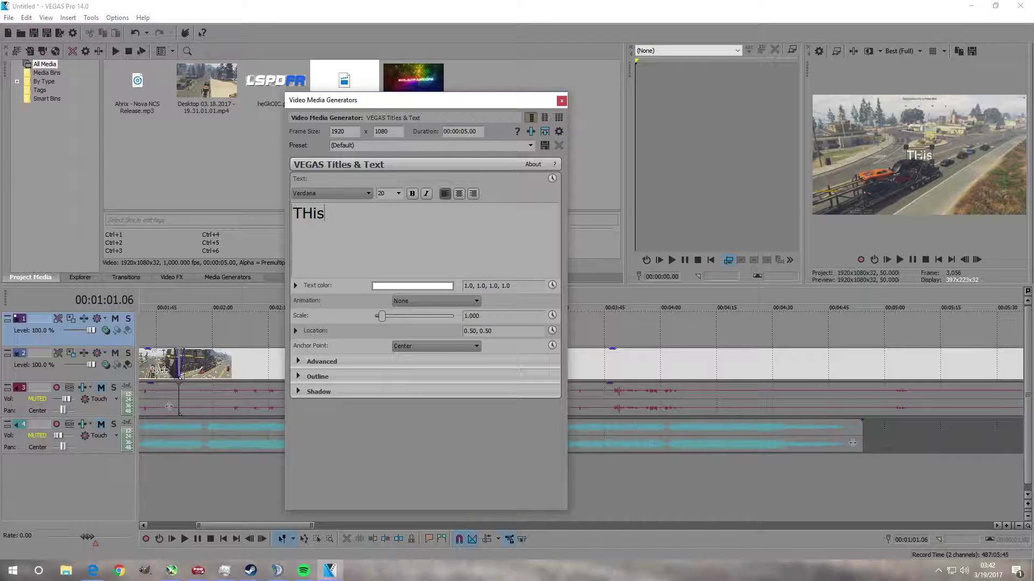
key("BackSpace")
key("BackSpace")
key("BackSpace")
key("BackSpace")
type("Son")
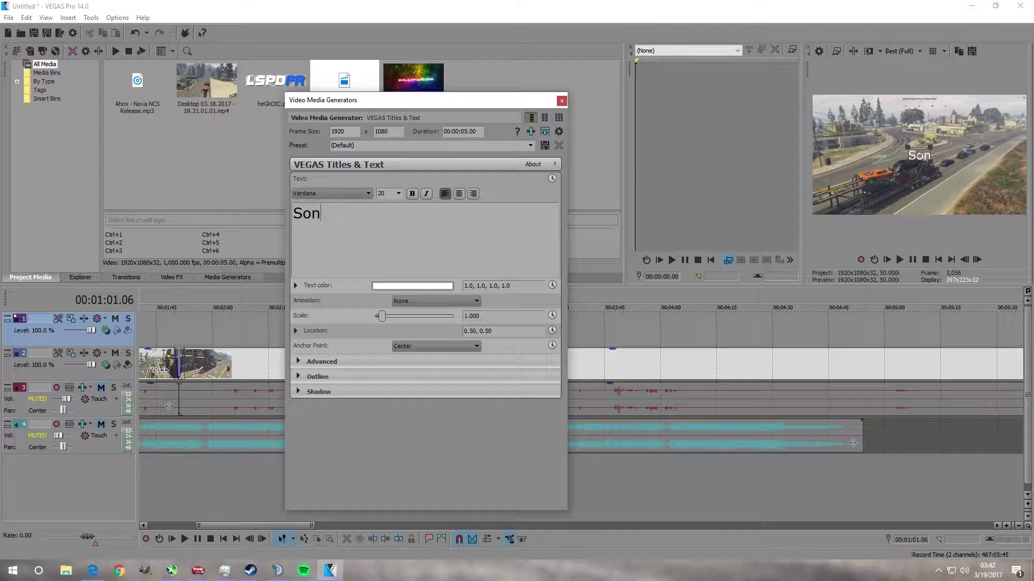
type("y Vegas")
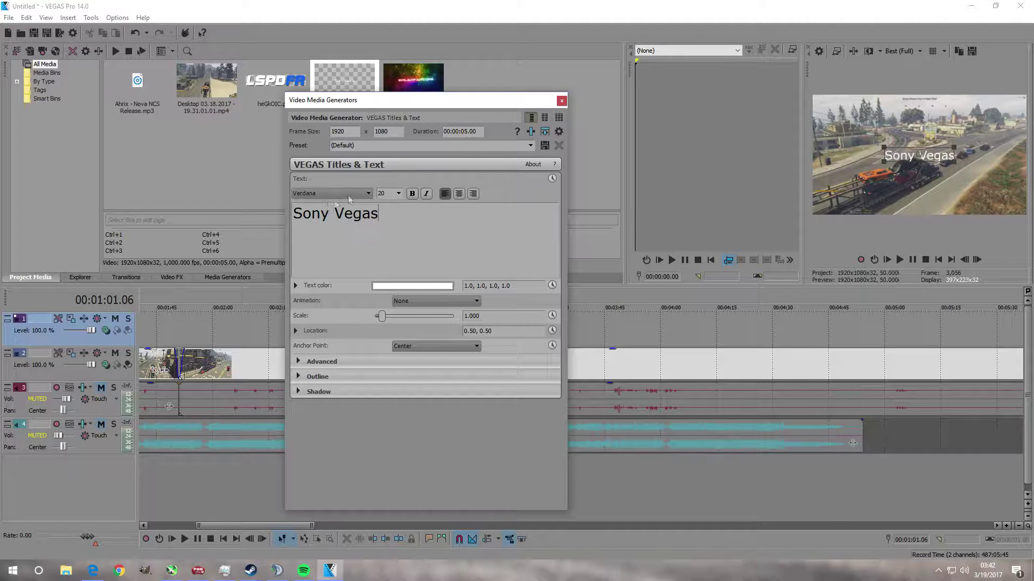
Try bold and italic styling on the whole Sony Vegas text and look at its text colour choices.
key("ctrl+shift+Left")
key("ctrl+shift+Left")
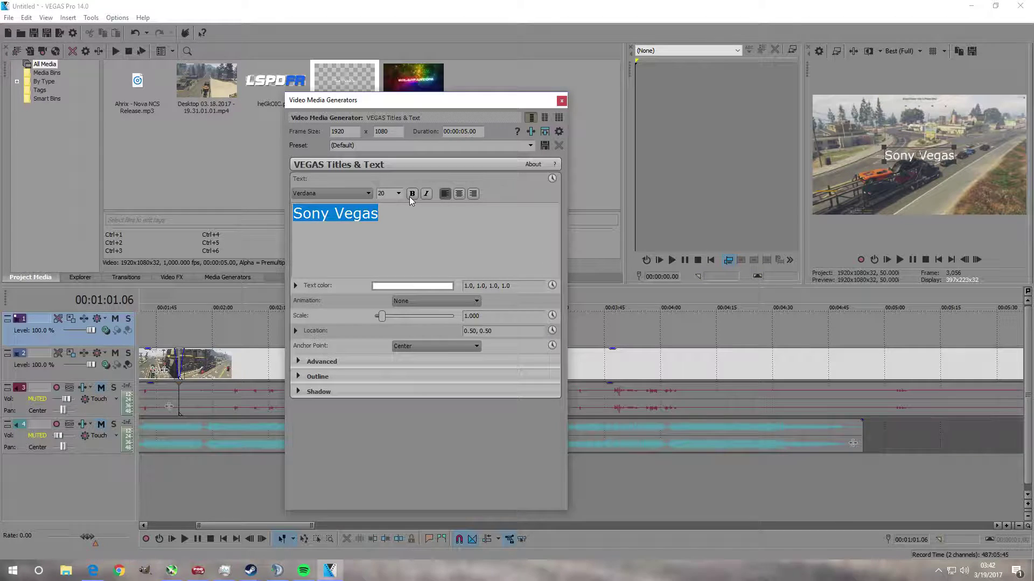
left_click(410, 195)
left_click(410, 195)
left_click(427, 195)
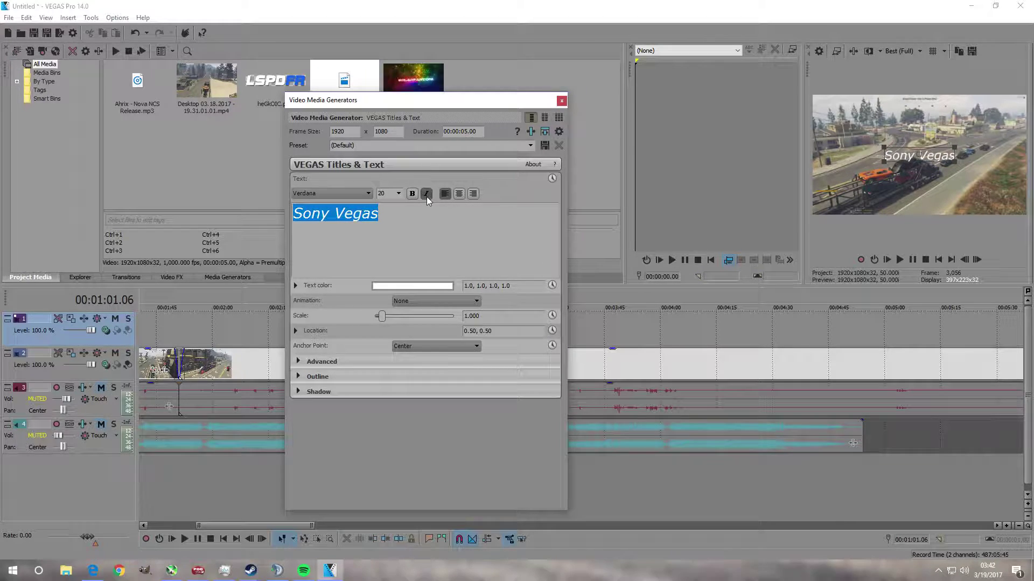
left_click(425, 196)
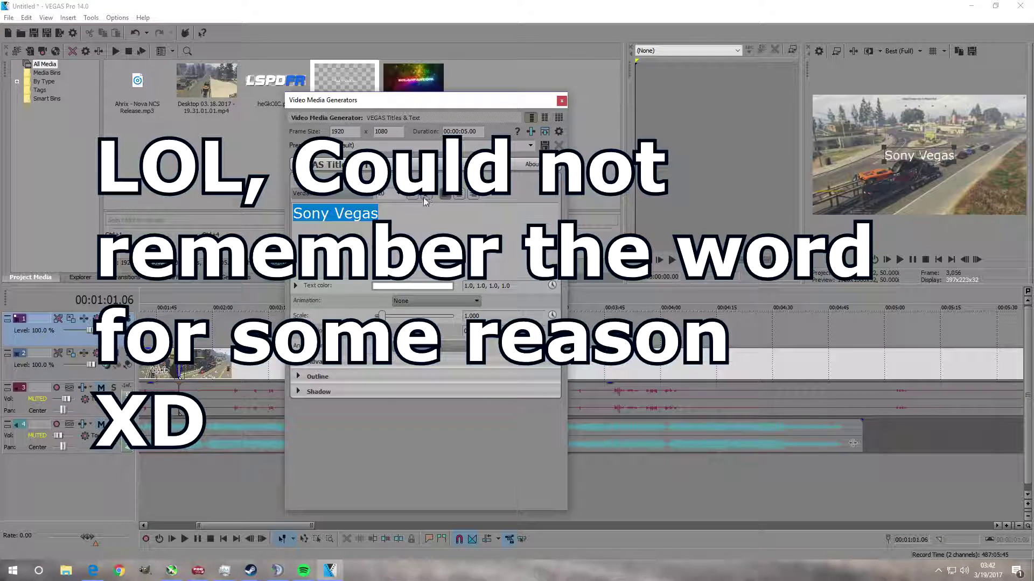
left_click(415, 288)
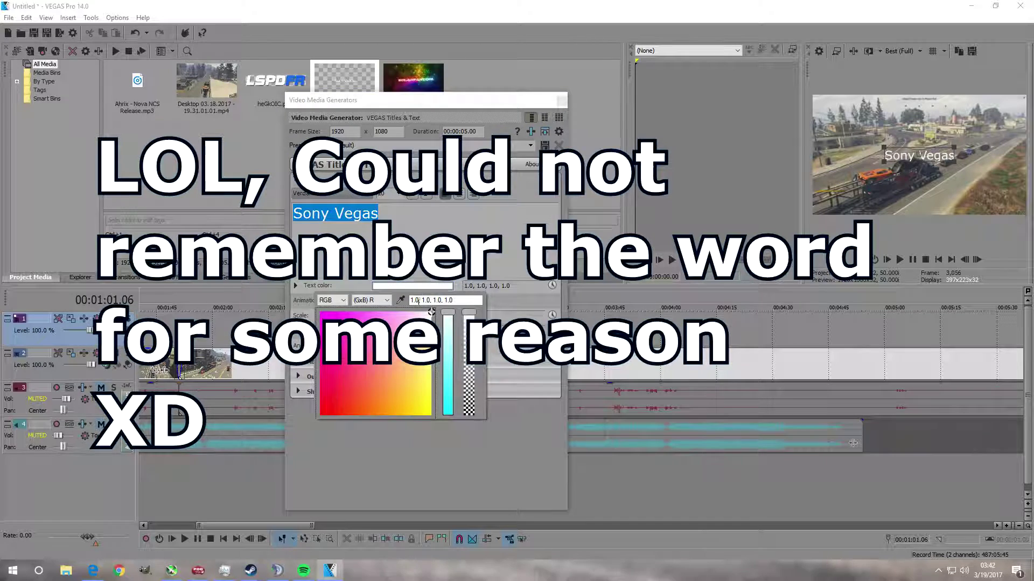
left_click_drag(434, 319, 451, 283)
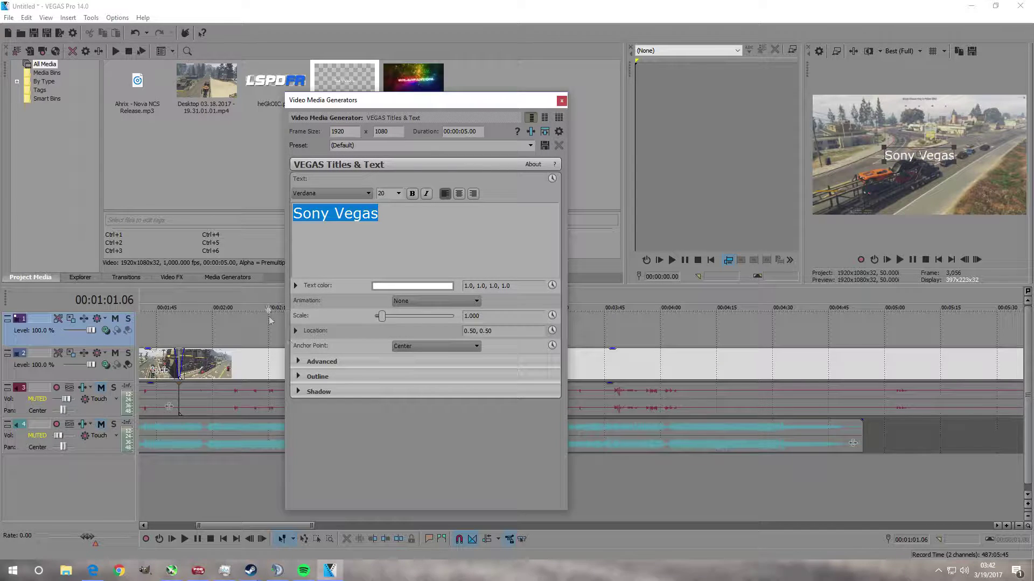
Give the title an outline with width 10.000 and the near-black colour 0.0, 0.03, 0.02, 1.0.
left_click(299, 375)
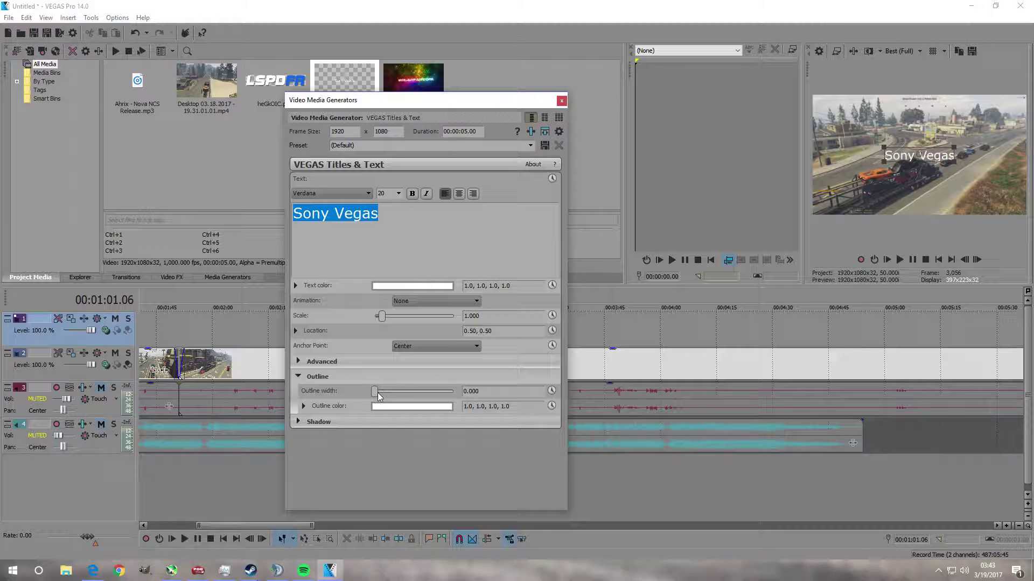
left_click_drag(376, 392, 455, 392)
left_click(415, 408)
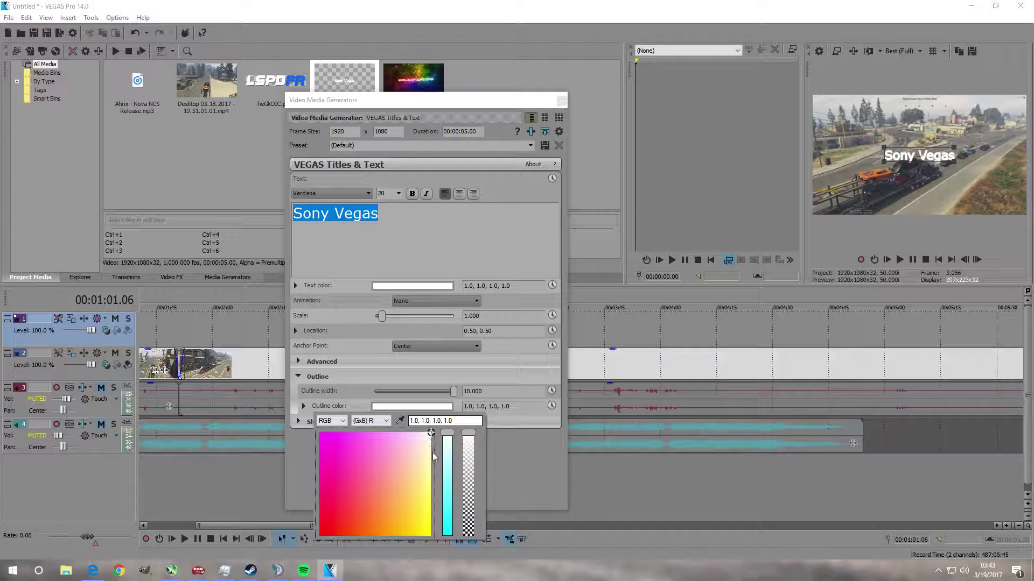
left_click_drag(445, 437, 444, 551)
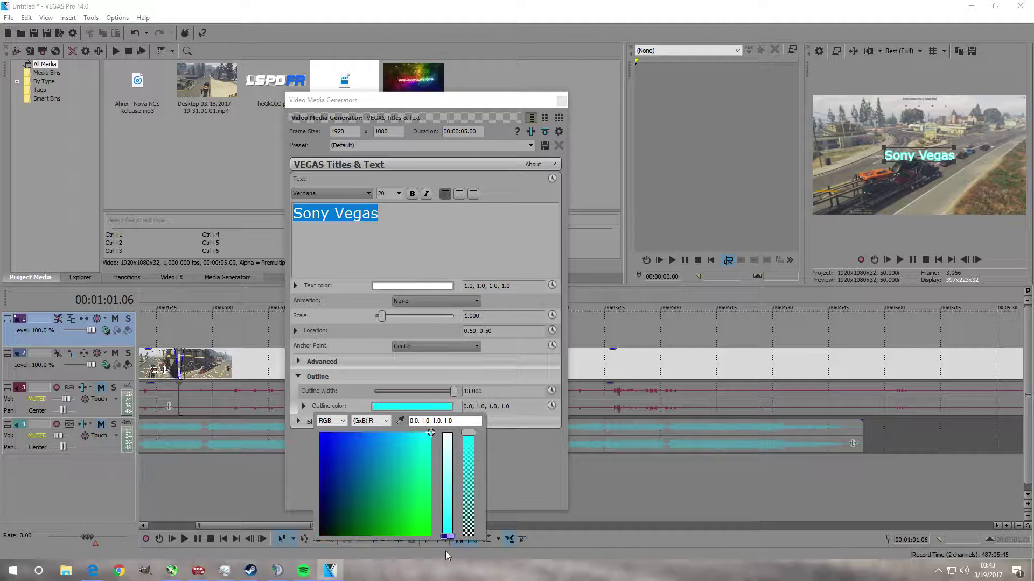
left_click(326, 533)
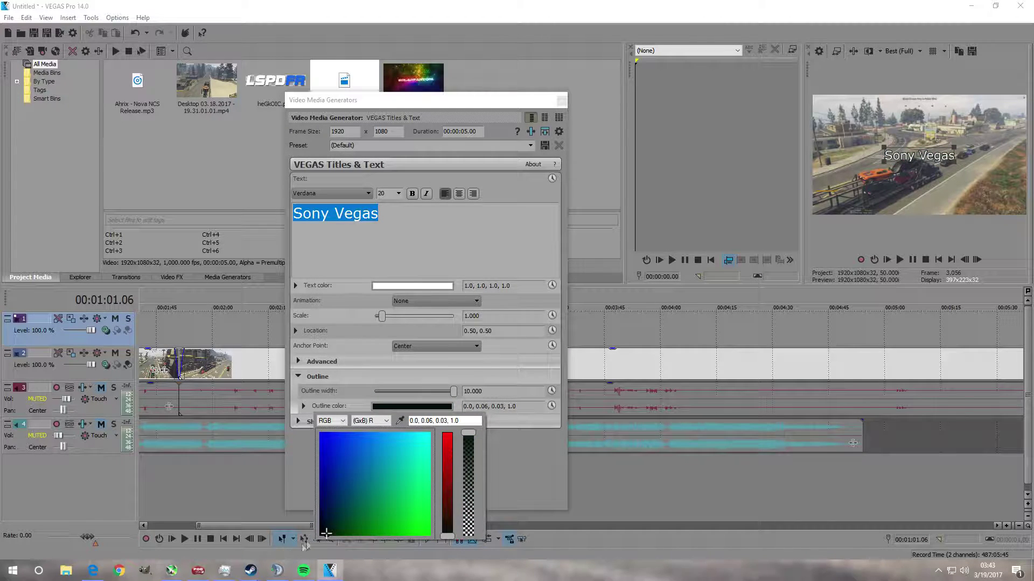
mouse_move(305, 546)
left_mouse_down()
mouse_move(322, 537)
mouse_move(315, 541)
left_mouse_up()
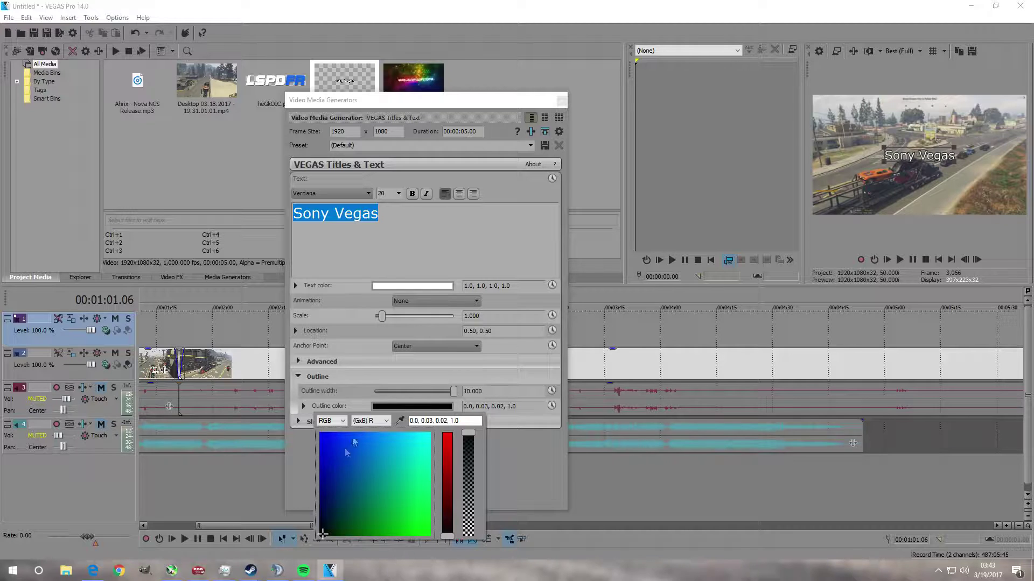
left_click(952, 161)
left_click(299, 377)
left_click(299, 378)
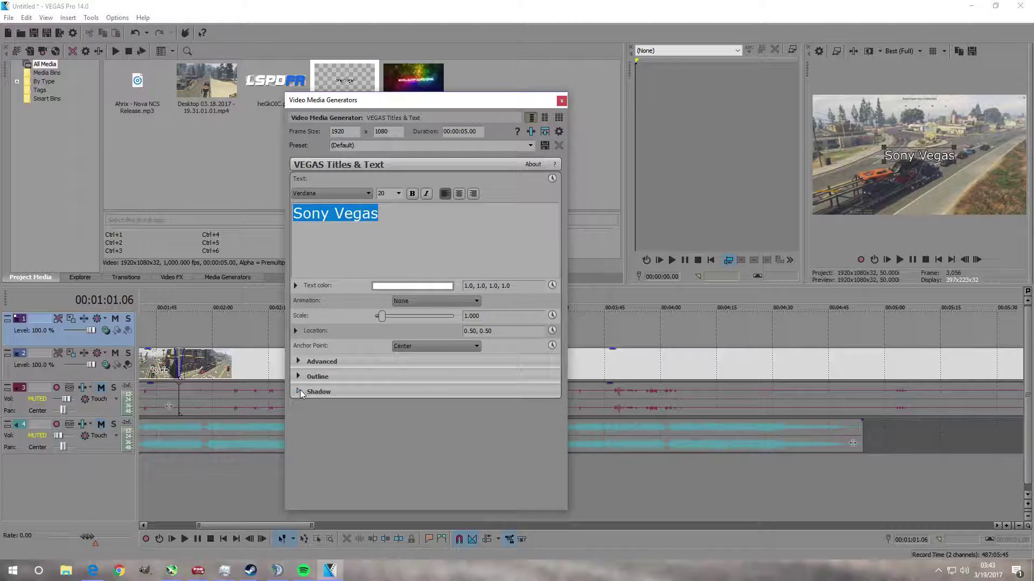
Try a black shadow on the title with Y offset 0.211 and blur 0.000, switch it off, and close the title settings.
left_click(299, 392)
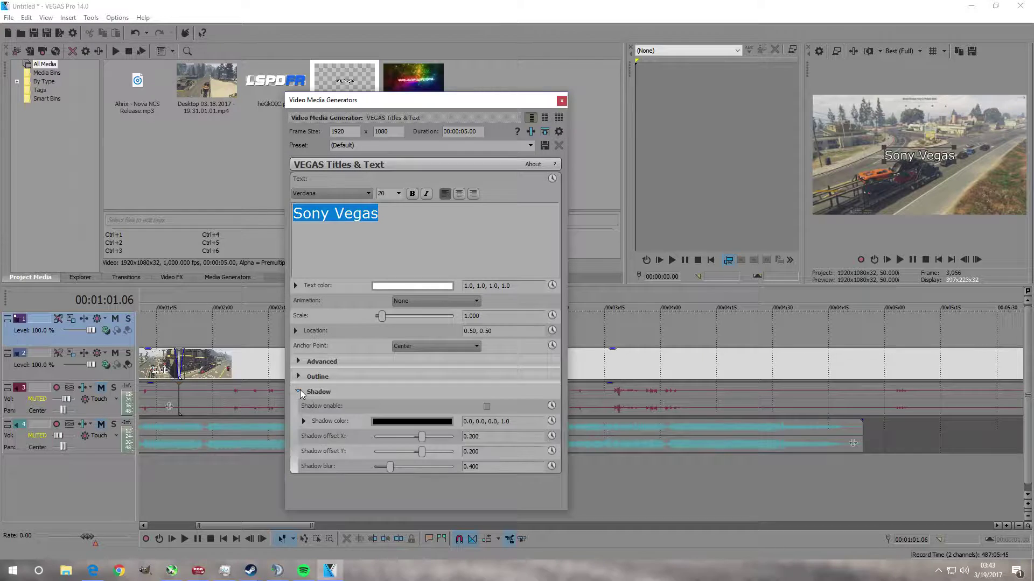
left_click(487, 407)
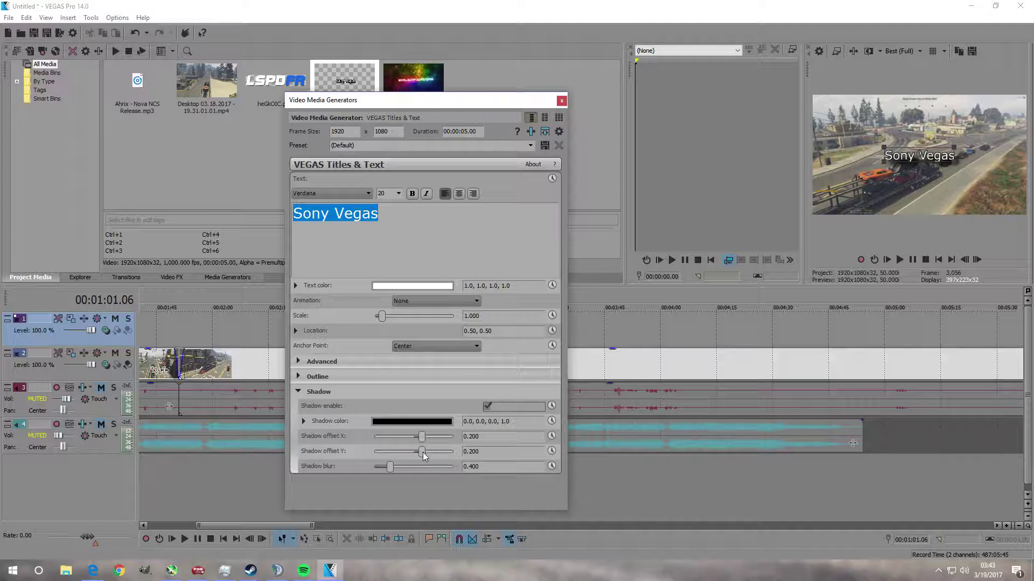
left_click_drag(423, 457, 348, 464)
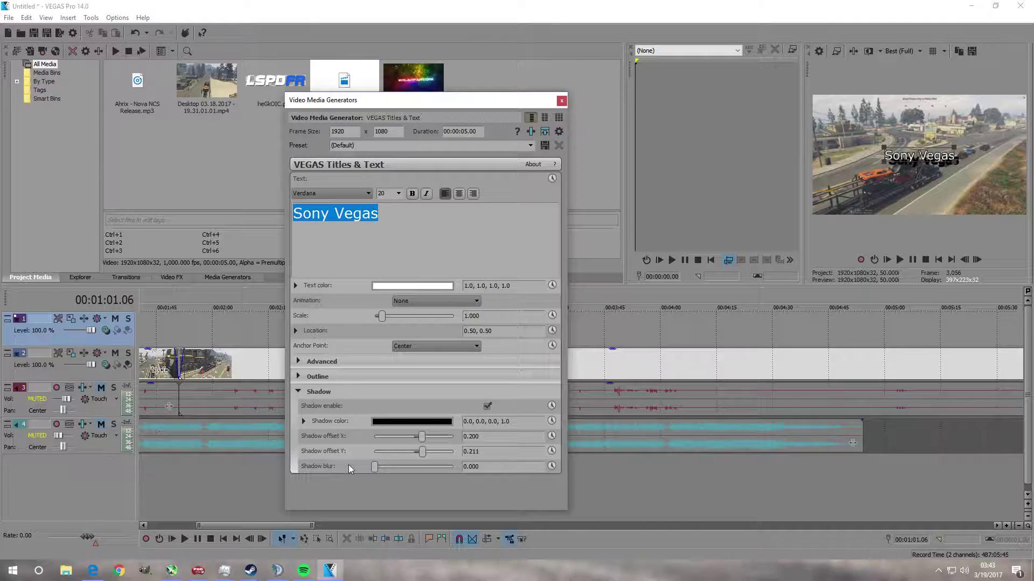
left_click(908, 169)
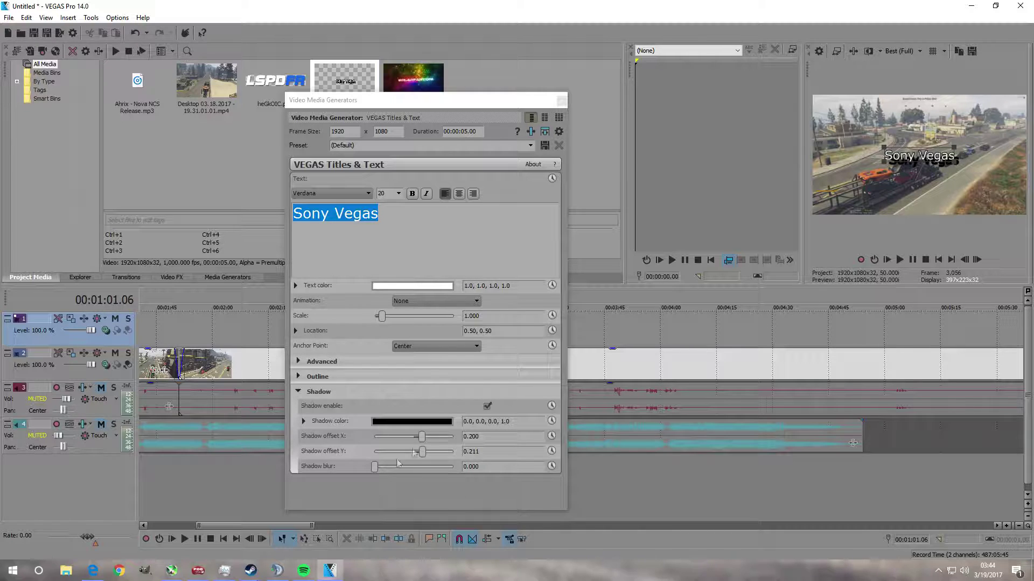
left_click(488, 407)
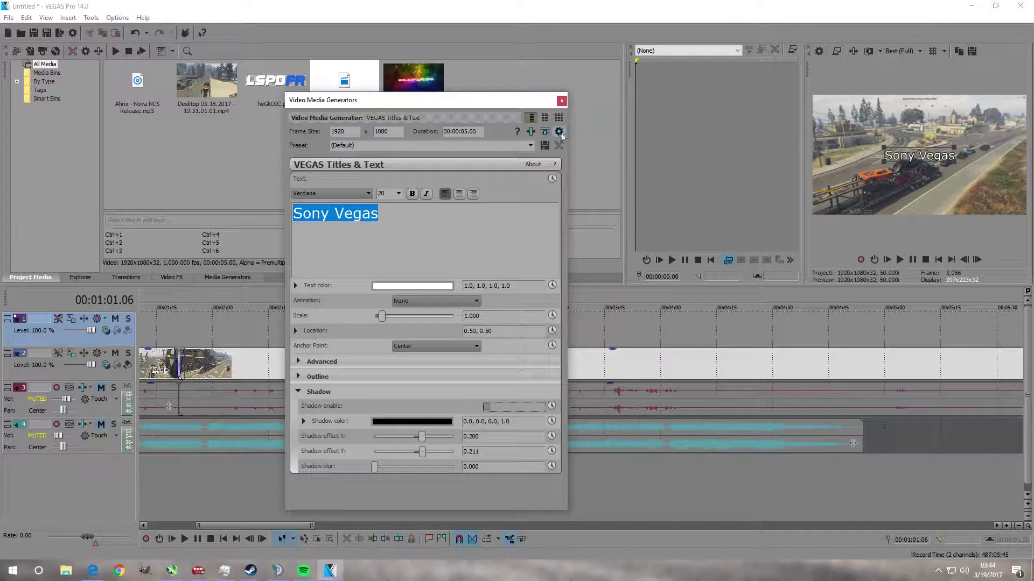
left_click(562, 101)
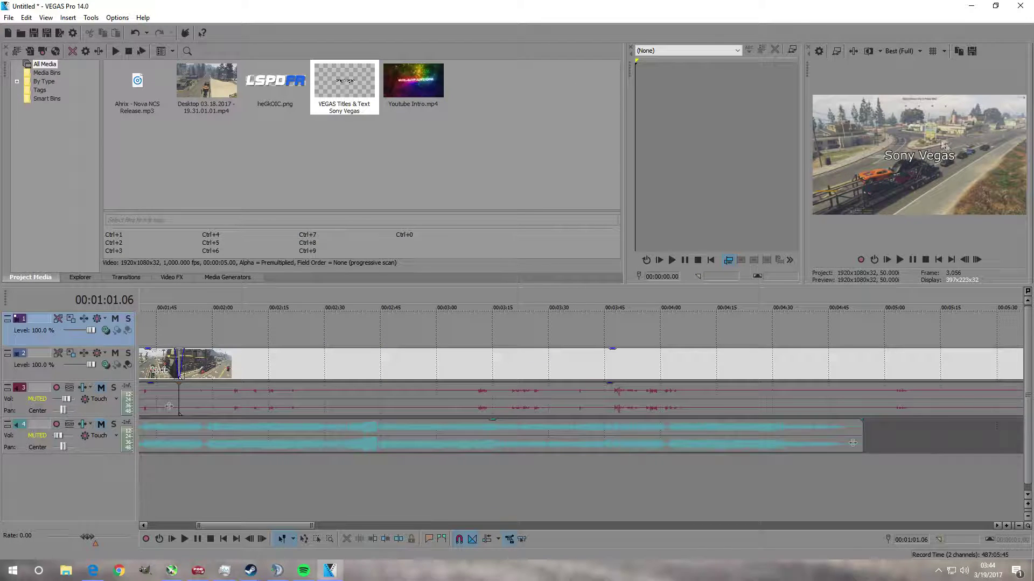
Play back the Sony Vegas title section and unmute the gameplay audio track.
scroll(460, 329, "left", 5)
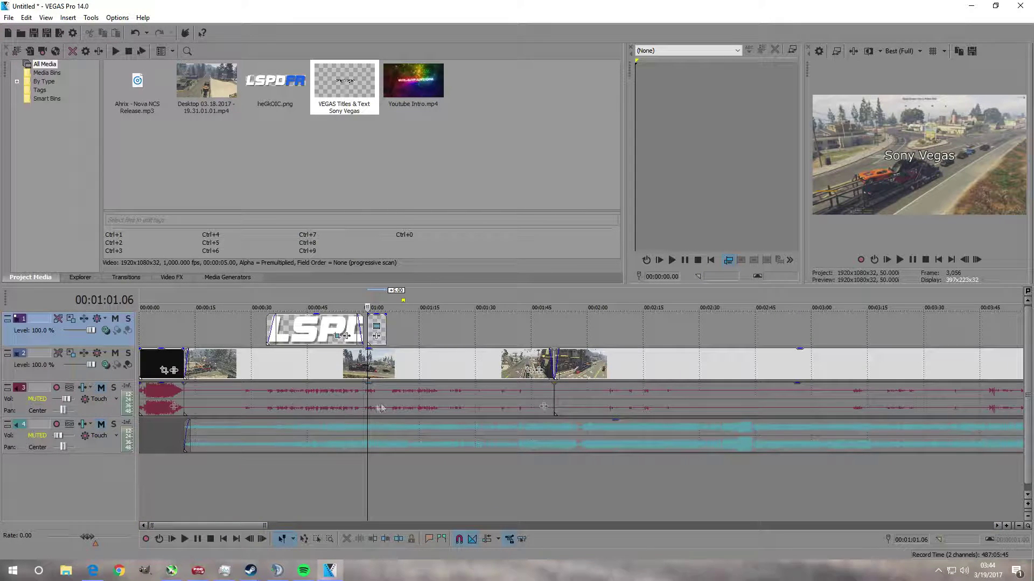
left_click(900, 260)
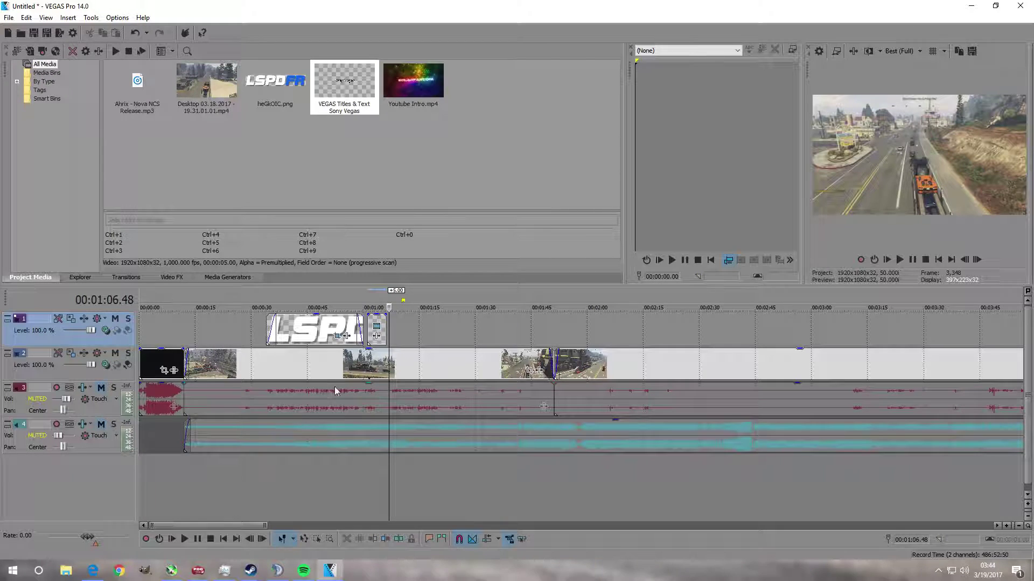
left_click(100, 388)
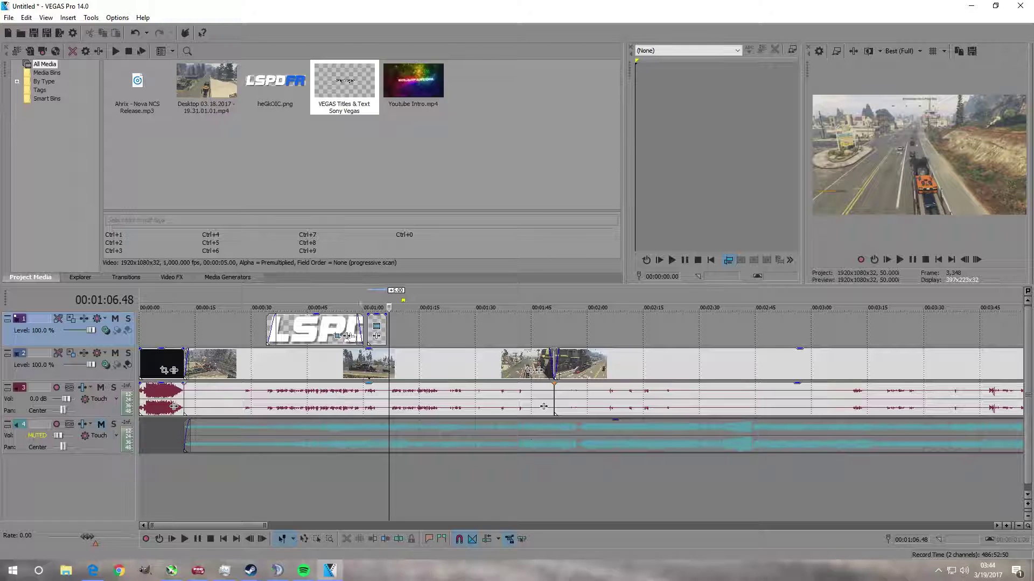
Remove the first gameplay audio event after the intro from its group with the video and try moving it separately.
right_click(287, 401)
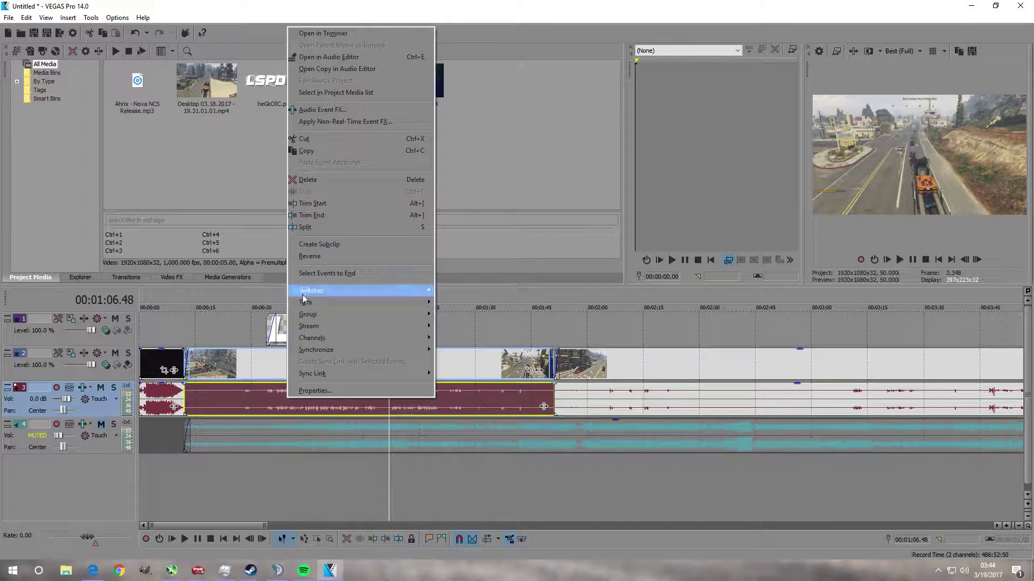
mouse_move(315, 314)
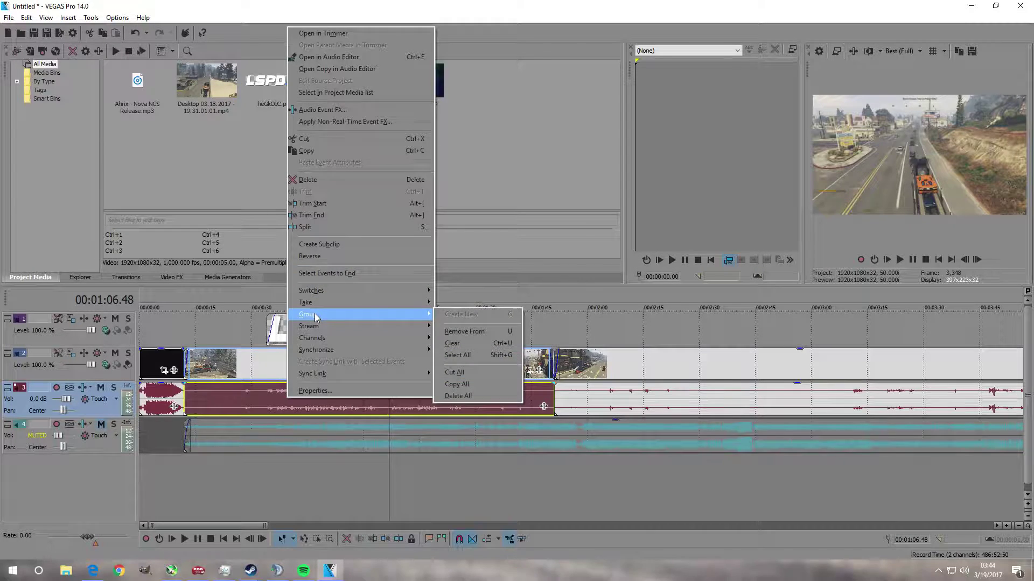
left_click(479, 334)
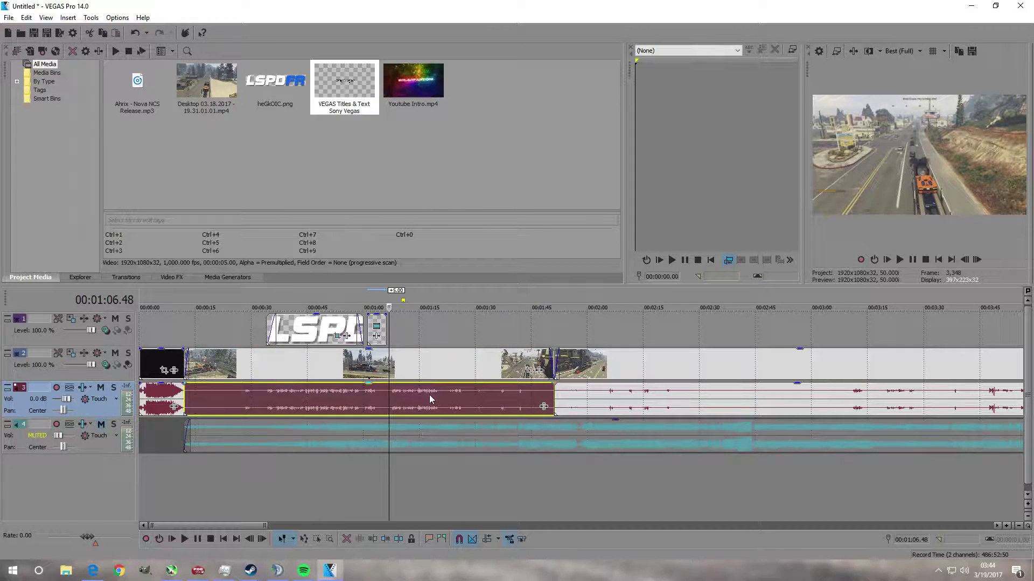
mouse_move(451, 406)
left_mouse_down()
mouse_move(470, 399)
mouse_move(377, 399)
mouse_move(654, 401)
mouse_move(431, 393)
mouse_move(600, 403)
mouse_move(466, 412)
left_mouse_up()
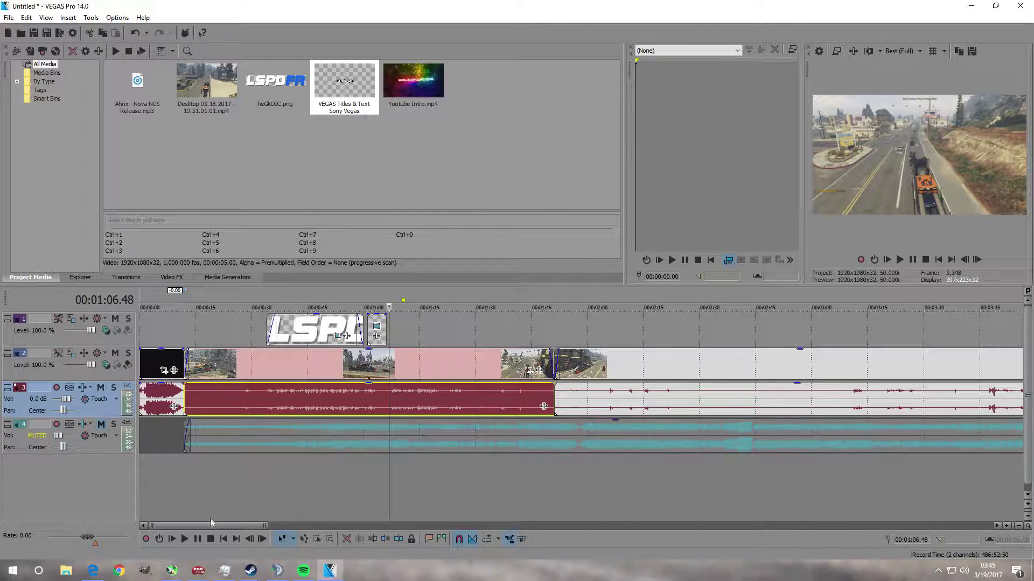
Split the gameplay clip near its end at 00:25:23.34 and move the tail piece away to about 00:26:00.
left_click_drag(210, 525, 861, 488)
left_click(572, 459)
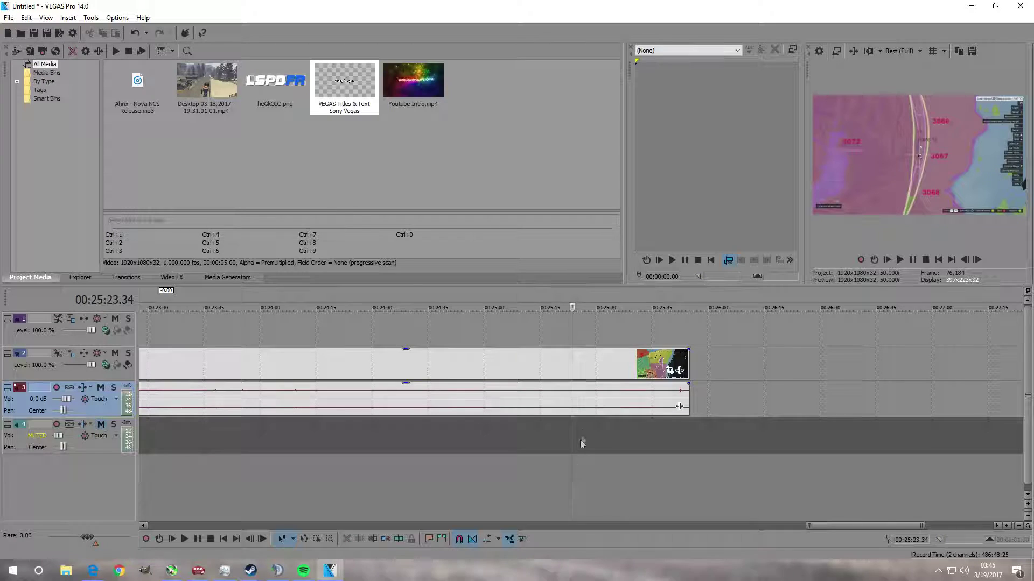
right_click(572, 408)
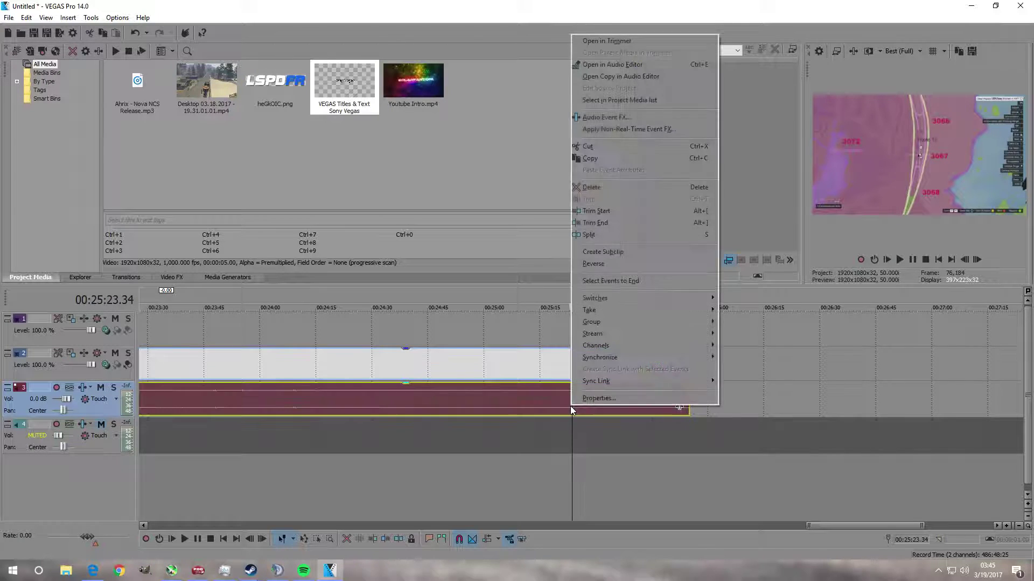
left_click(608, 237)
left_click_drag(598, 369, 740, 328)
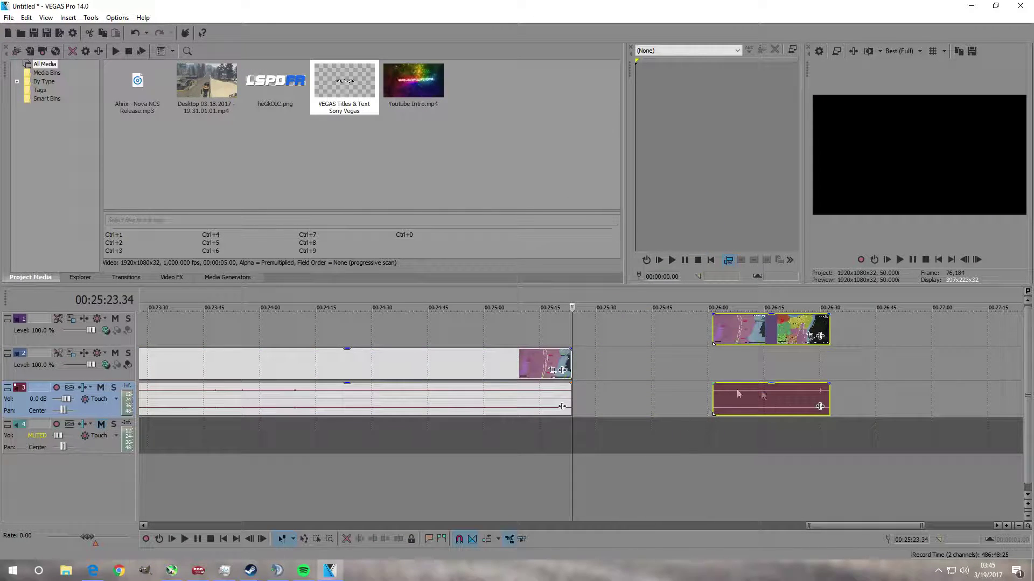
Move the split-off tail piece back onto the gameplay video track, starting at about 00:26:20.
left_click_drag(863, 526, 895, 523)
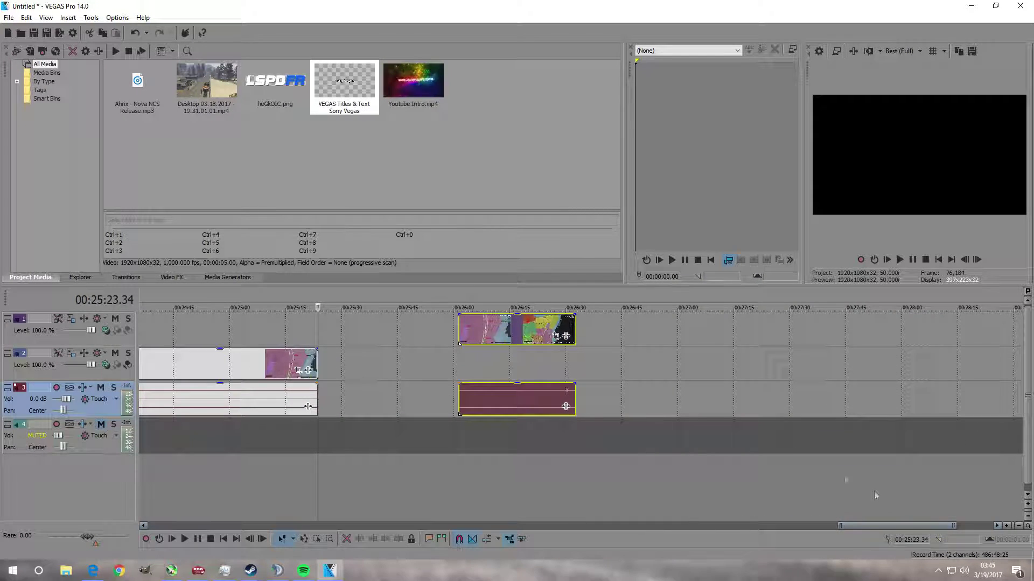
left_click_drag(516, 340, 489, 390)
left_click(531, 421)
left_click(521, 441)
left_click_drag(464, 358, 573, 398)
Remove the tail piece's audio from its group, shift it separately by about 3 seconds, and realign it under the video.
right_click(573, 399)
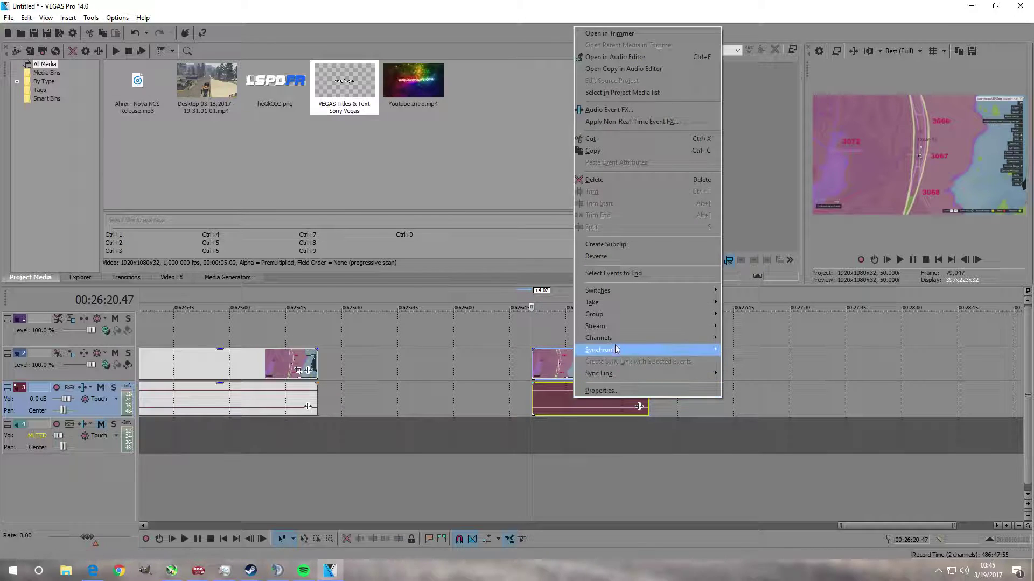
mouse_move(612, 319)
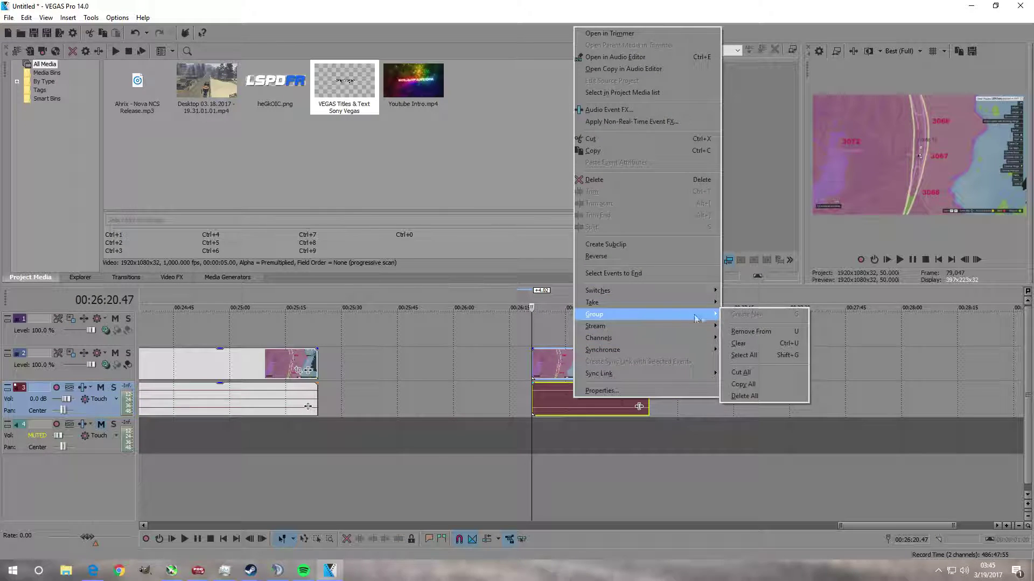
left_click(771, 335)
mouse_move(567, 399)
left_mouse_down()
mouse_move(723, 392)
mouse_move(539, 404)
mouse_move(580, 399)
left_mouse_up()
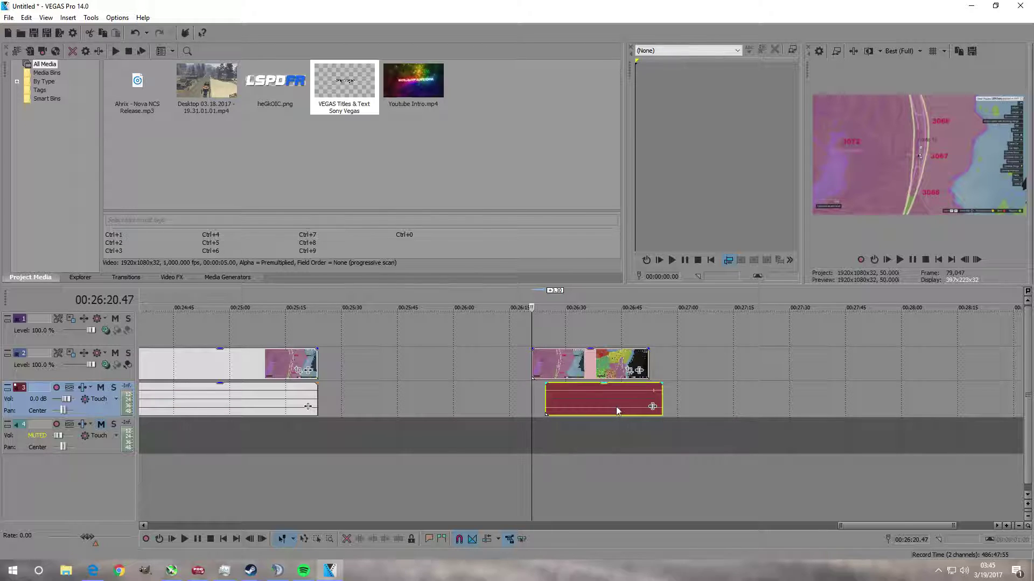
left_click_drag(616, 406, 604, 398)
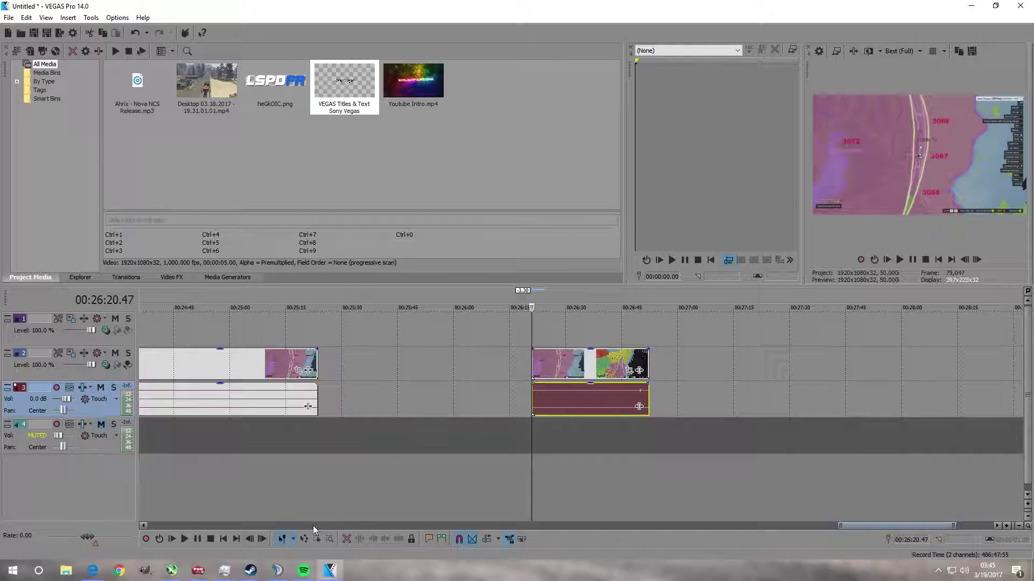
Unmute the background music track with its volume at -18.5 dB.
left_click_drag(881, 528, 181, 467)
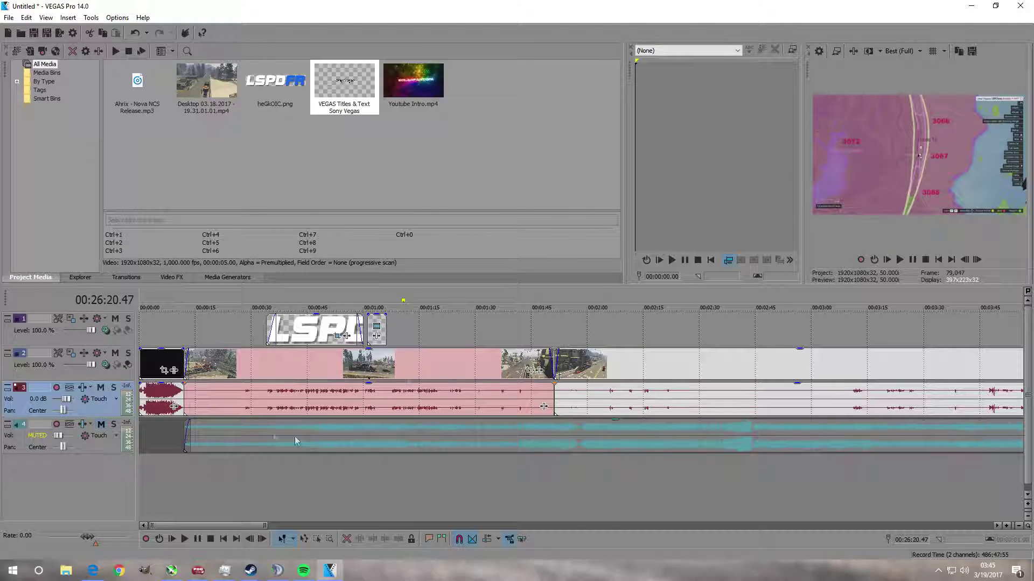
left_click_drag(57, 435, 59, 436)
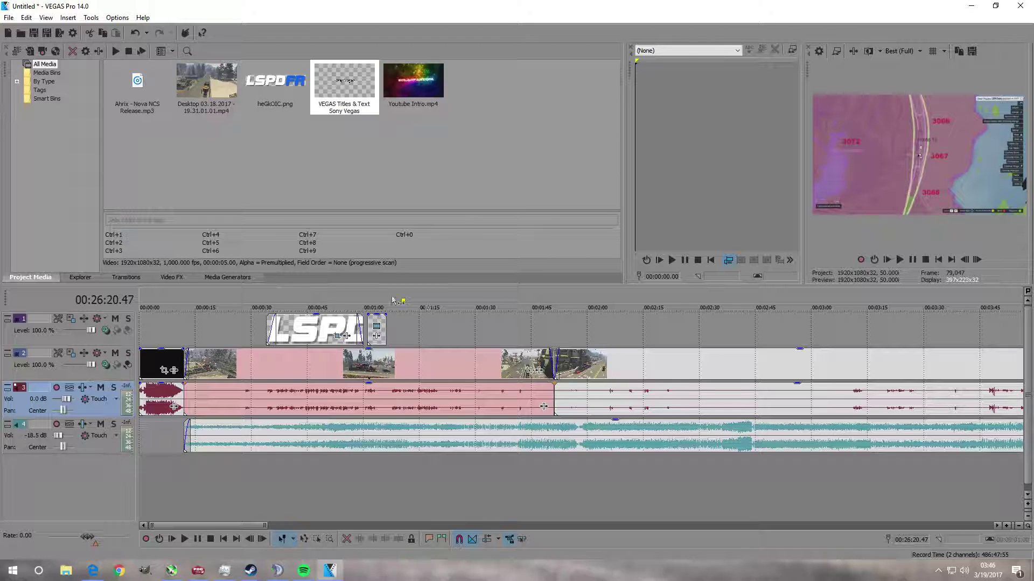
Look through the file explorer, transitions, video effects and media generators.
left_click(79, 278)
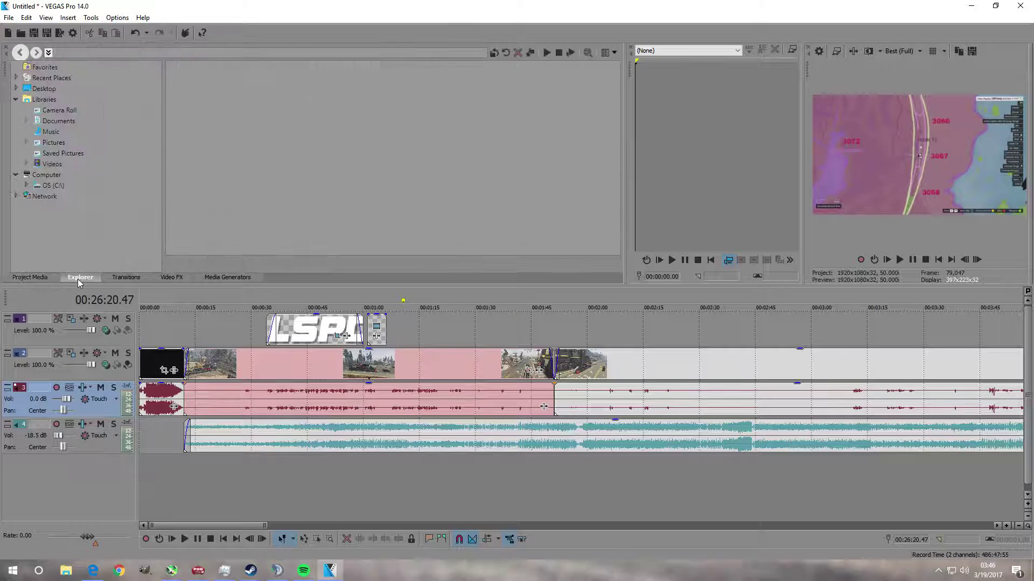
left_click(127, 278)
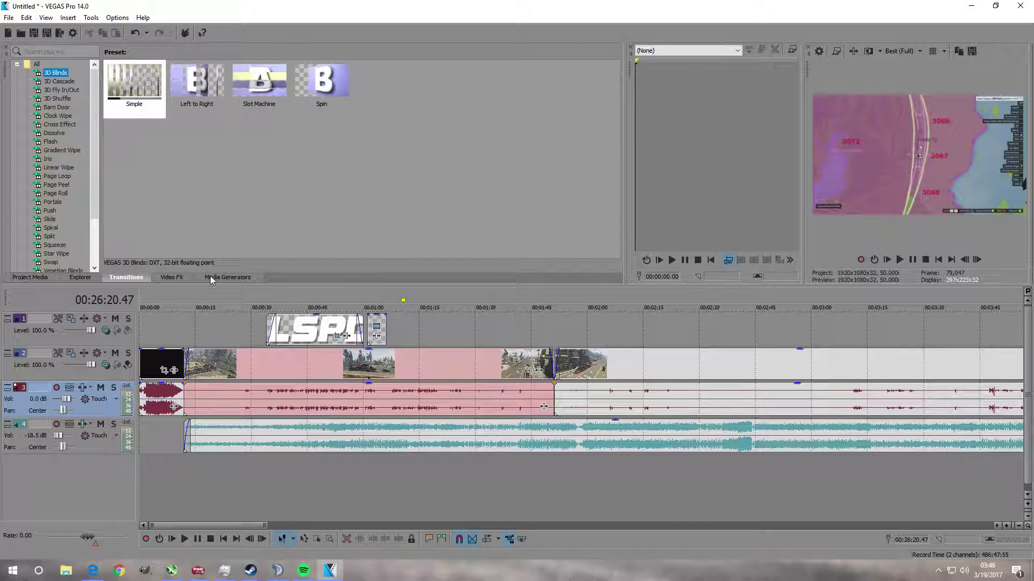
left_click(179, 277)
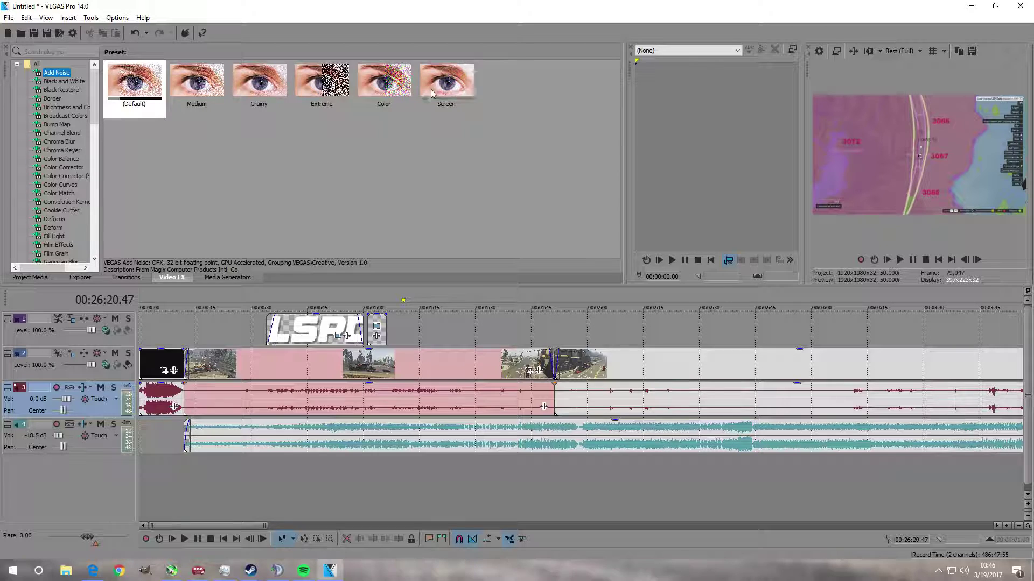
left_click(233, 279)
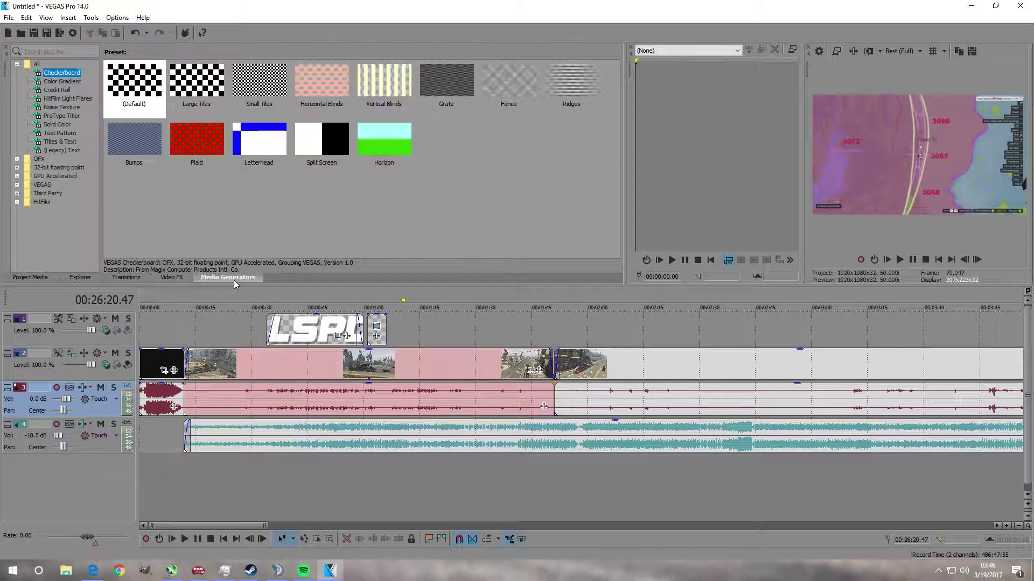
Start rendering the project with the Sony AVC/MVC template Myyoutubesettings and open its custom settings.
left_click(10, 17)
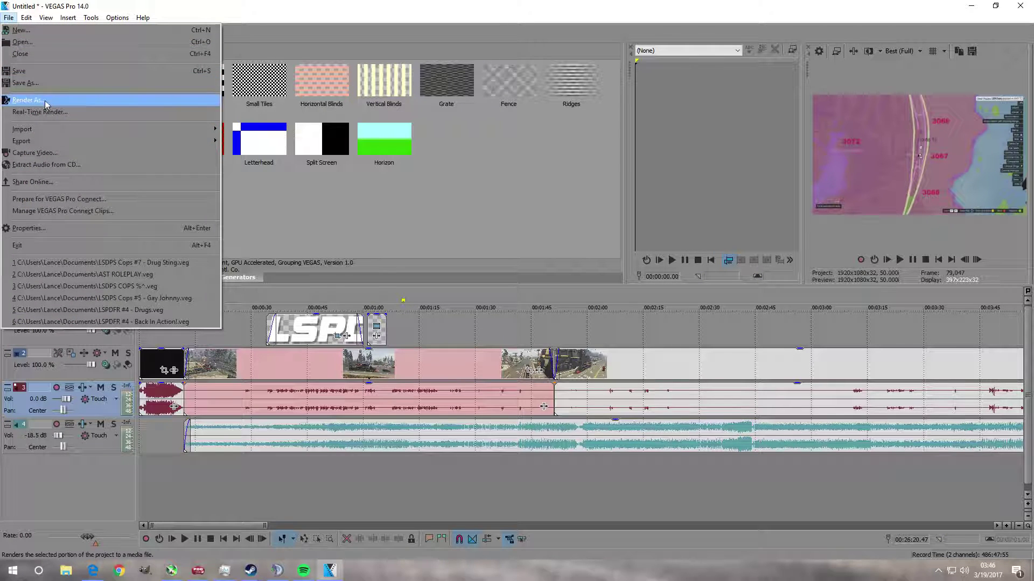
left_click(27, 100)
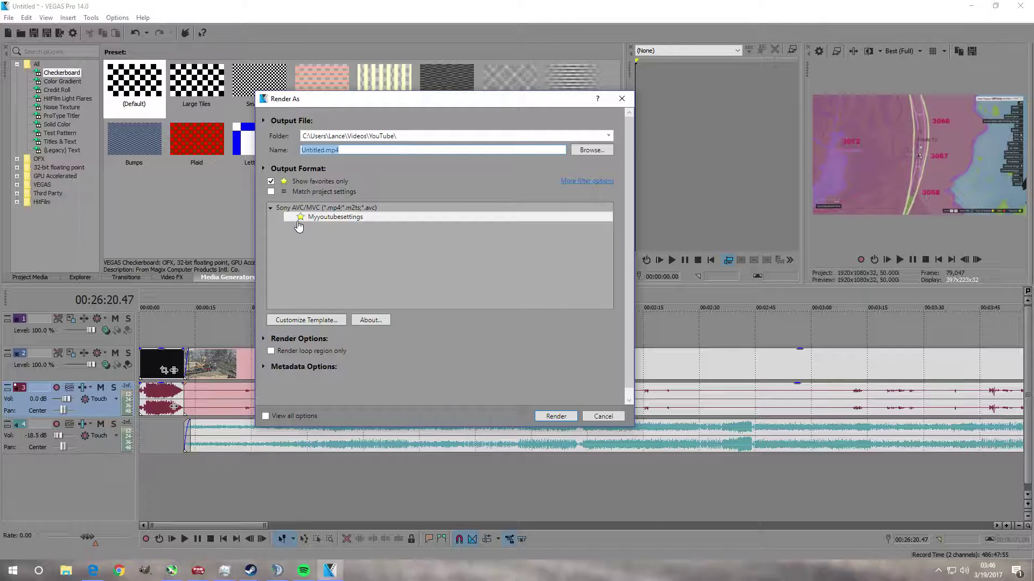
right_click(336, 219)
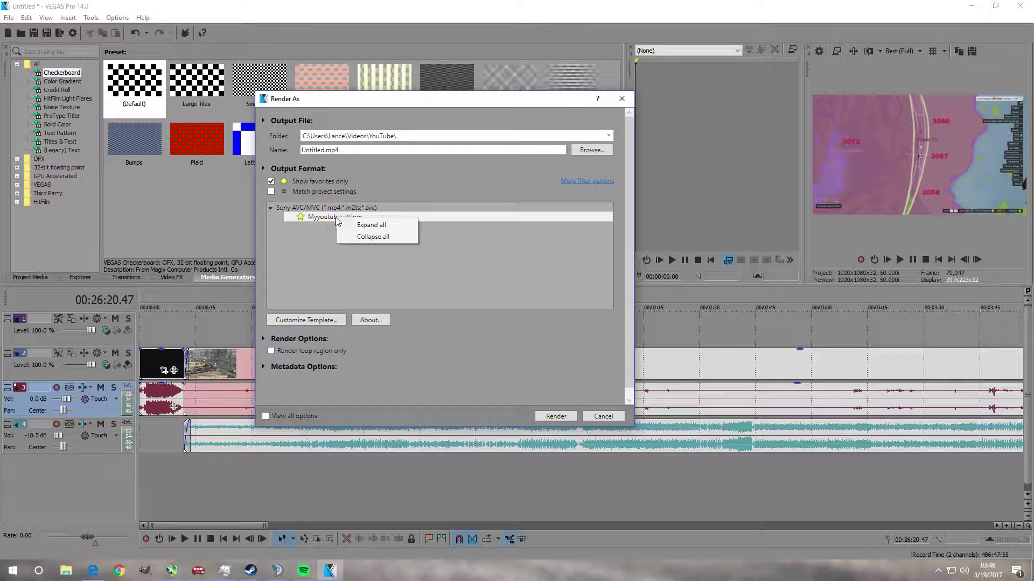
left_click(319, 221)
left_click(318, 221)
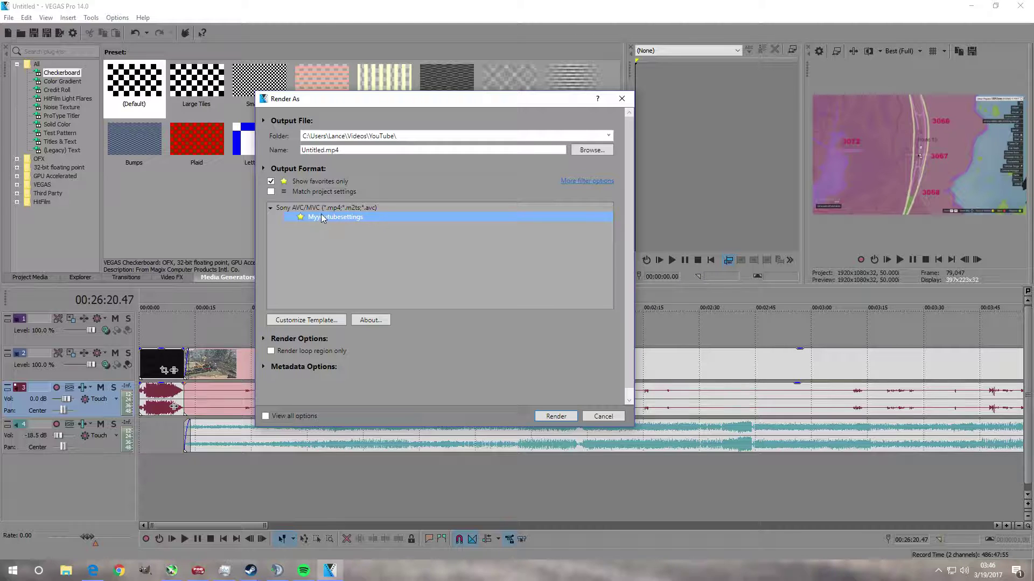
left_click(309, 320)
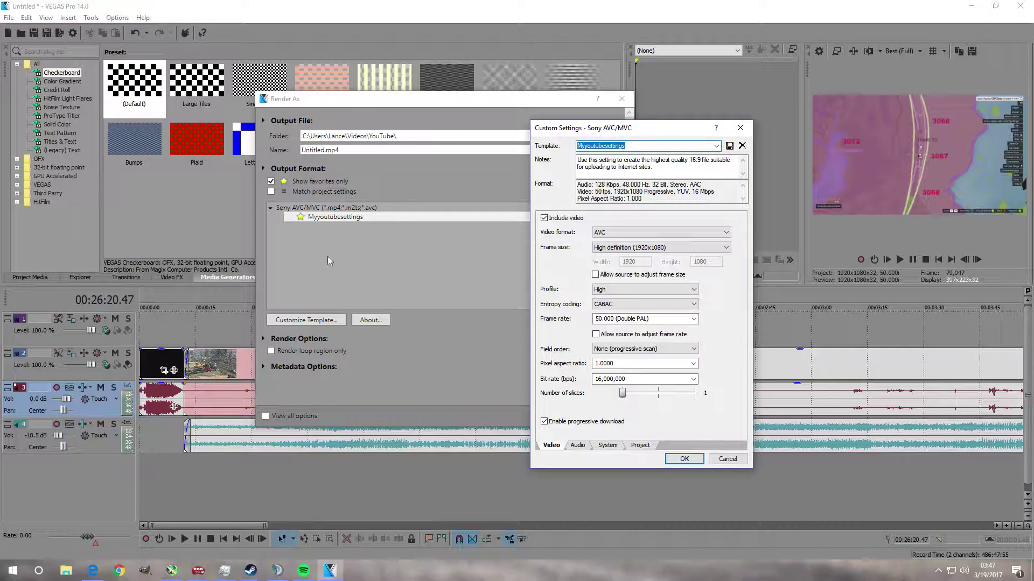
left_click_drag(646, 127, 401, 125)
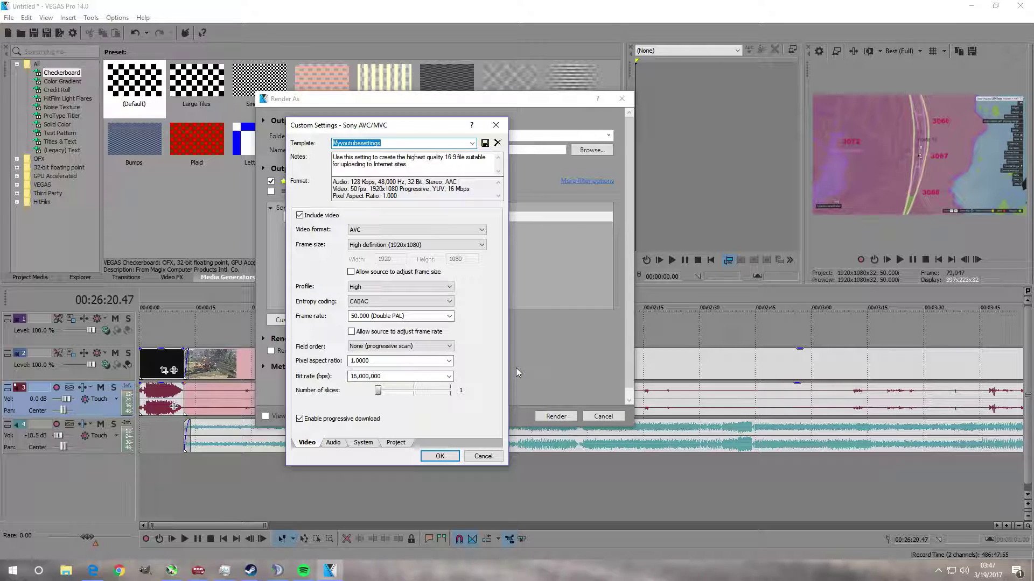
Examine the template's frame rate choices and its audio, system, project and video settings.
left_click(448, 317)
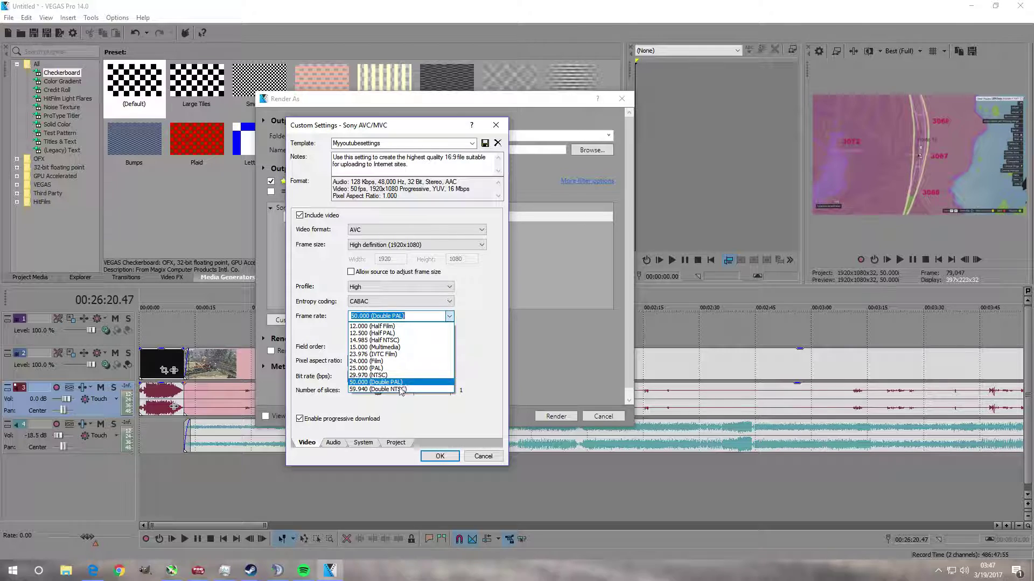
key("Escape")
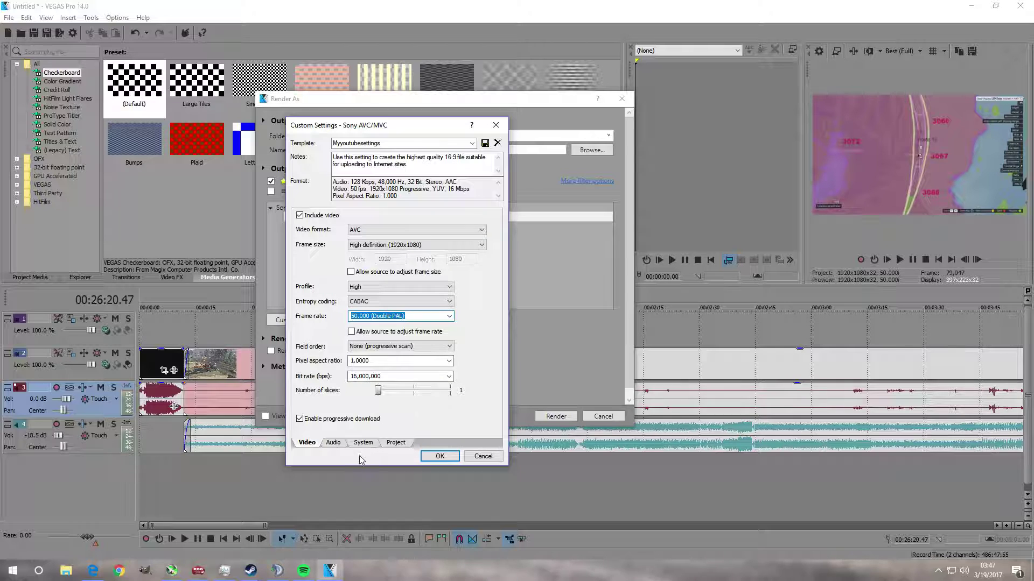
left_click(333, 444)
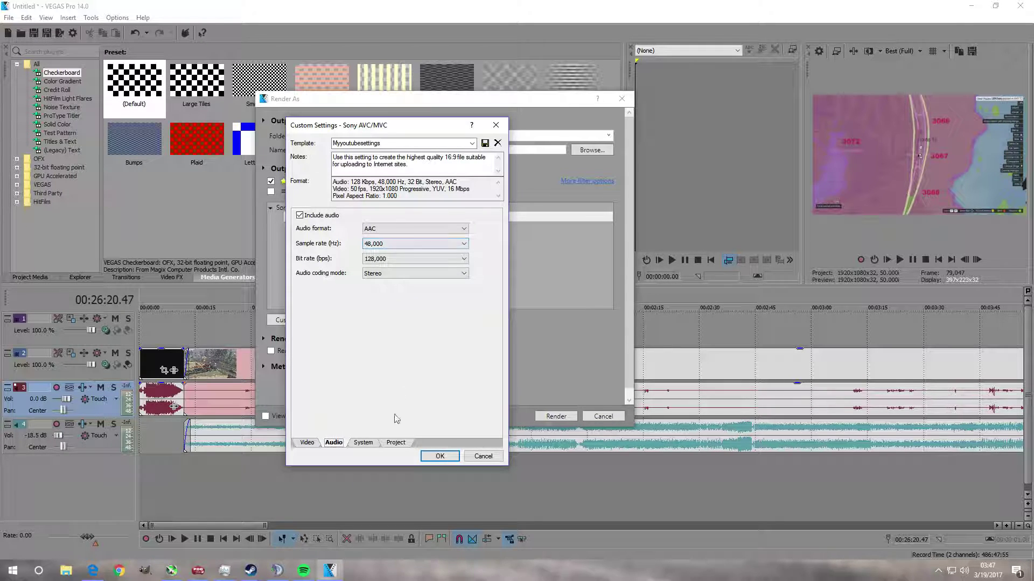
left_click(369, 445)
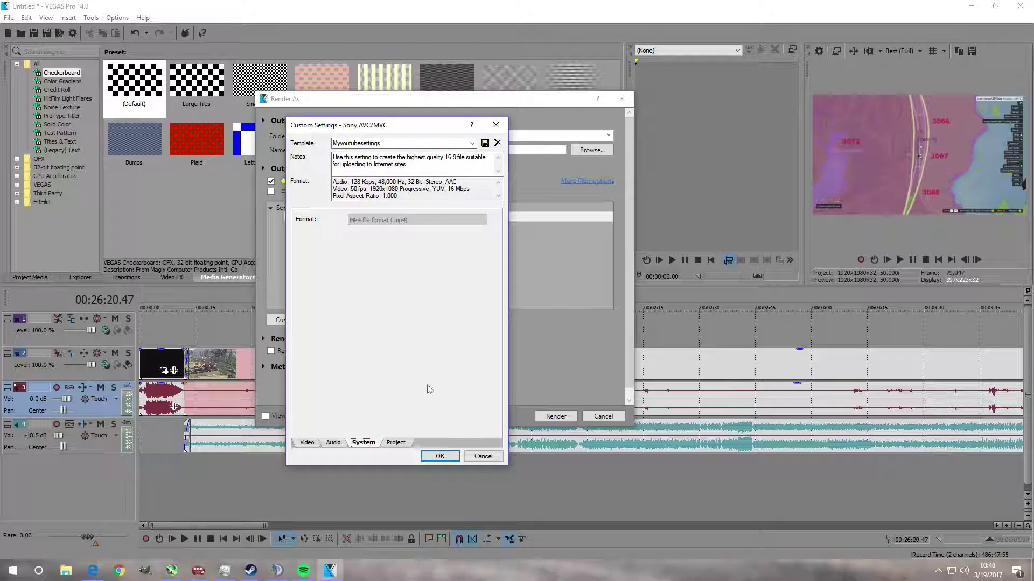
left_click(395, 442)
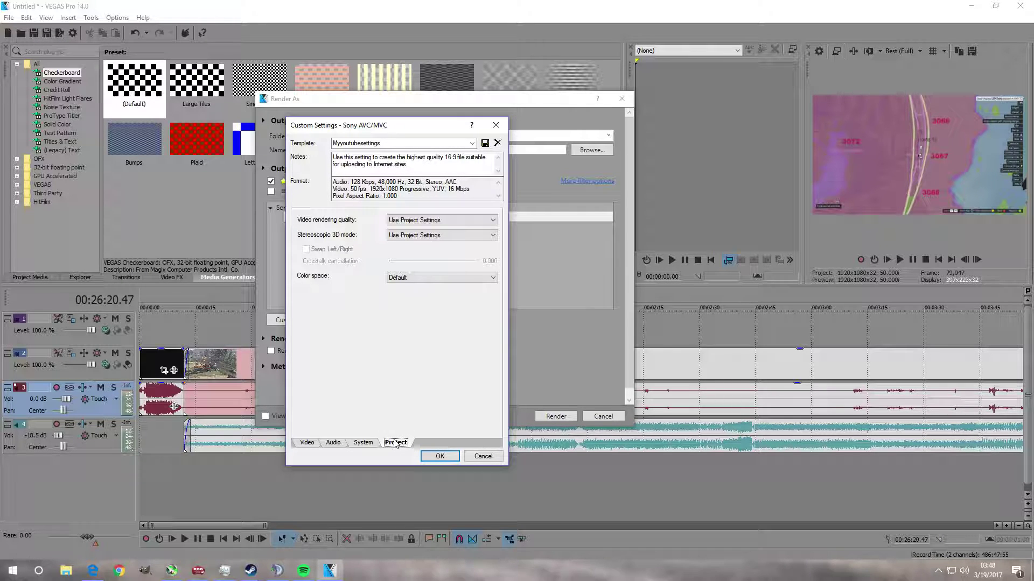
left_click(306, 442)
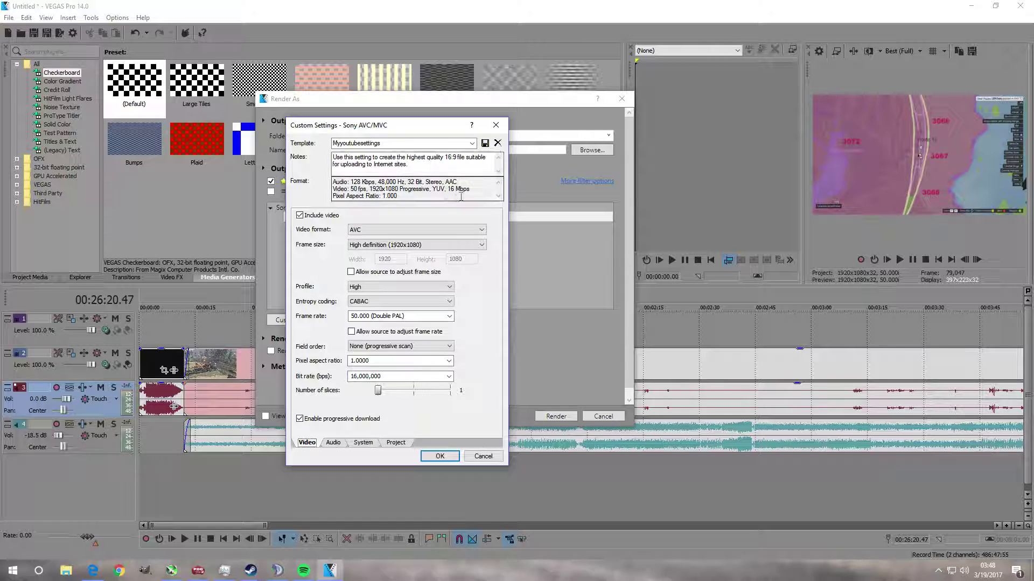
Check the list of available templates, keep Myyoutubesettings, and accept the custom settings.
left_click(471, 144)
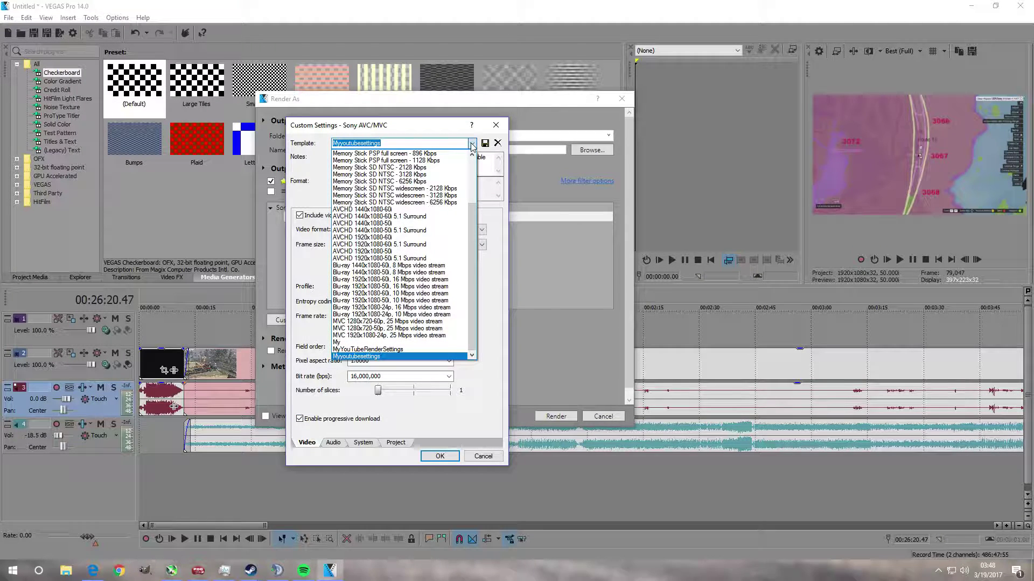
left_click(472, 143)
key("Return")
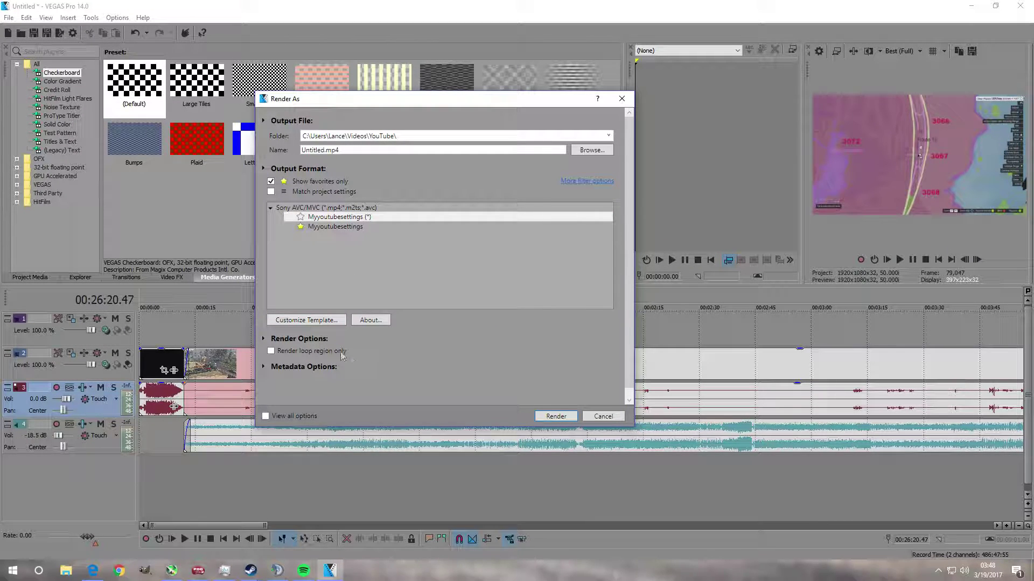
Cancel the render setup and disable resampling on the long gameplay clip that begins around 1:50 on the timeline.
left_click(603, 418)
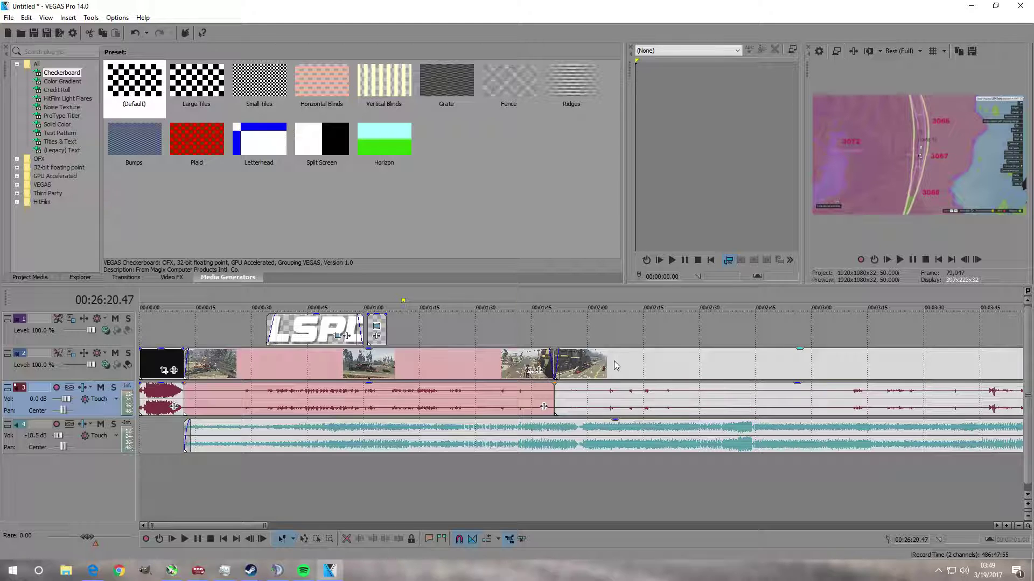
left_click(589, 367)
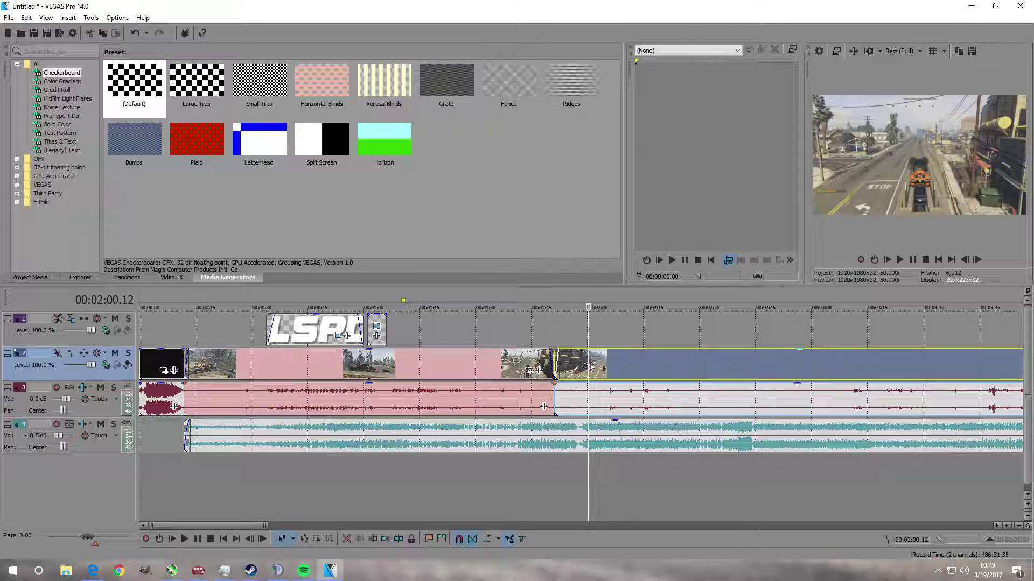
right_click(627, 366)
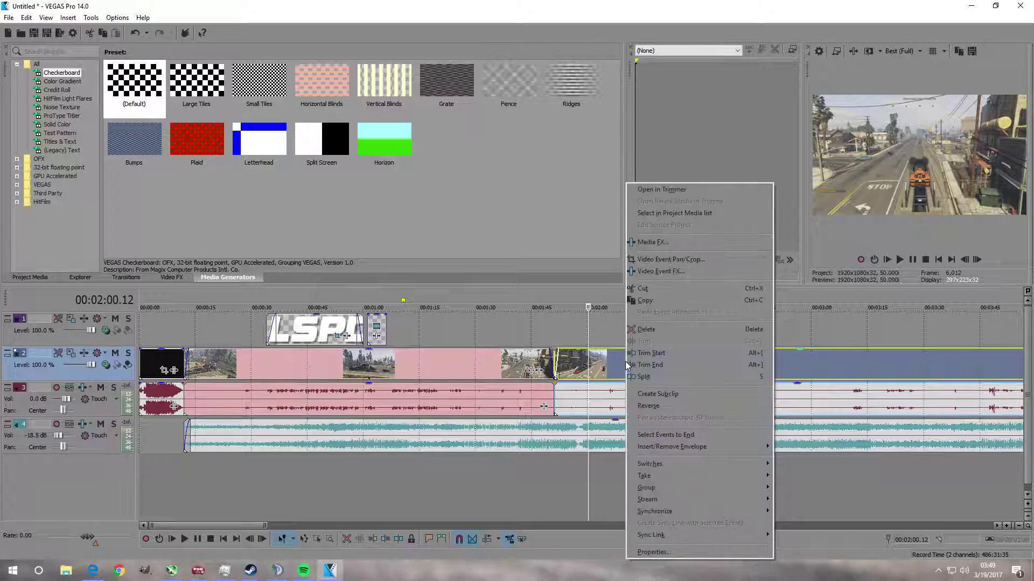
mouse_move(690, 464)
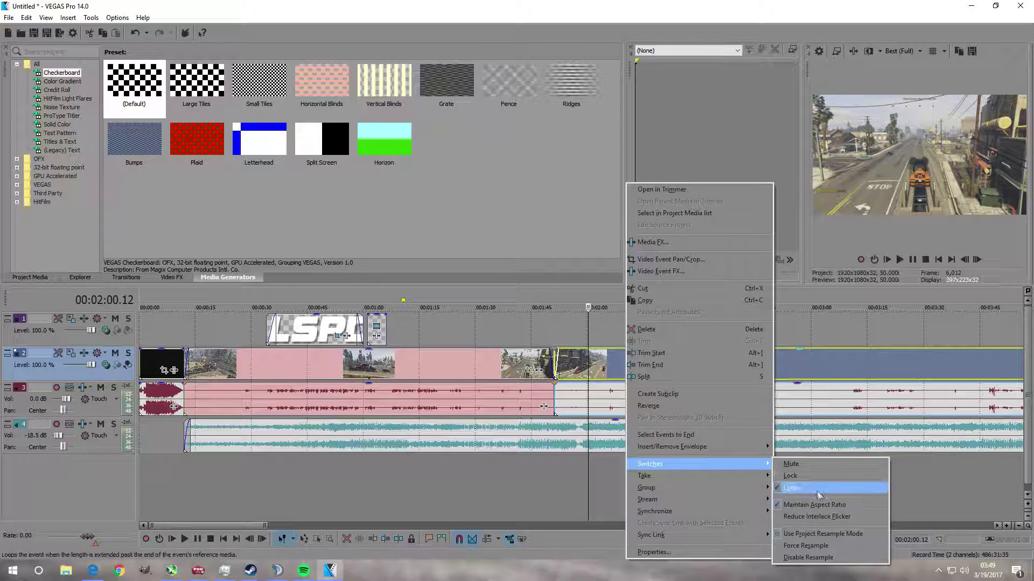
left_click(825, 559)
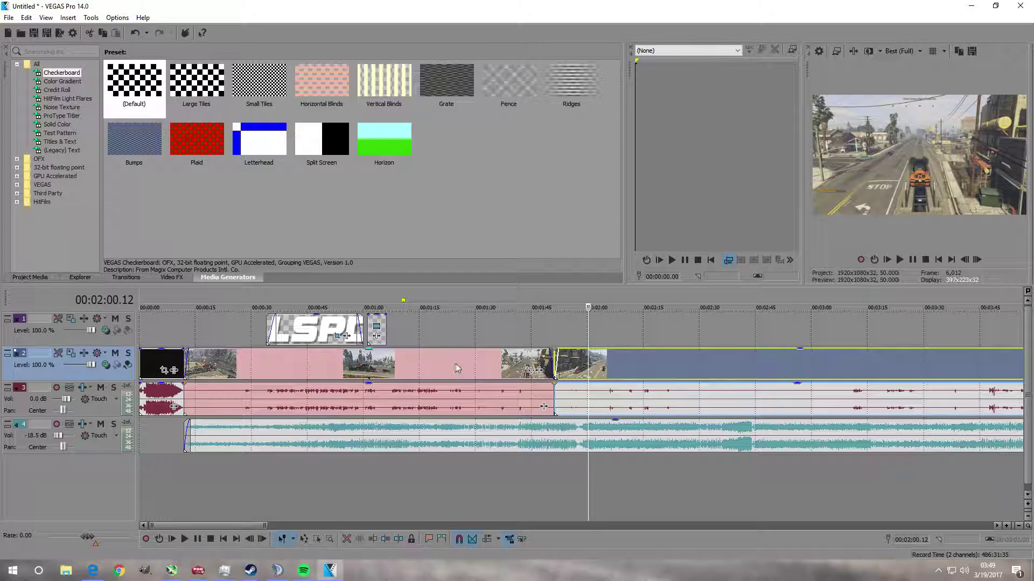
Disable resampling on the first gameplay clip, directly after the intro on the second video track.
left_click(222, 366)
left_click(160, 365)
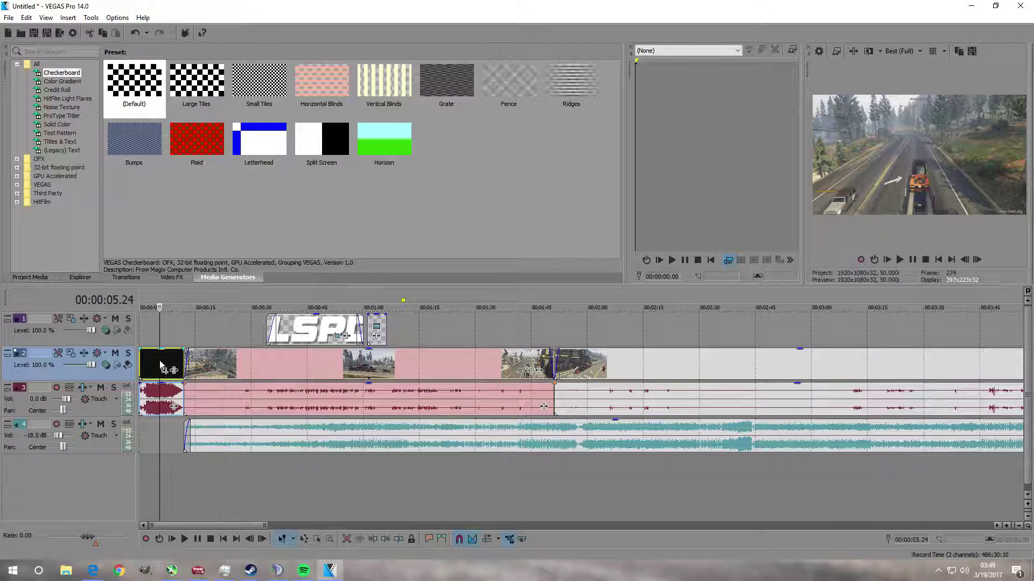
left_click(225, 366)
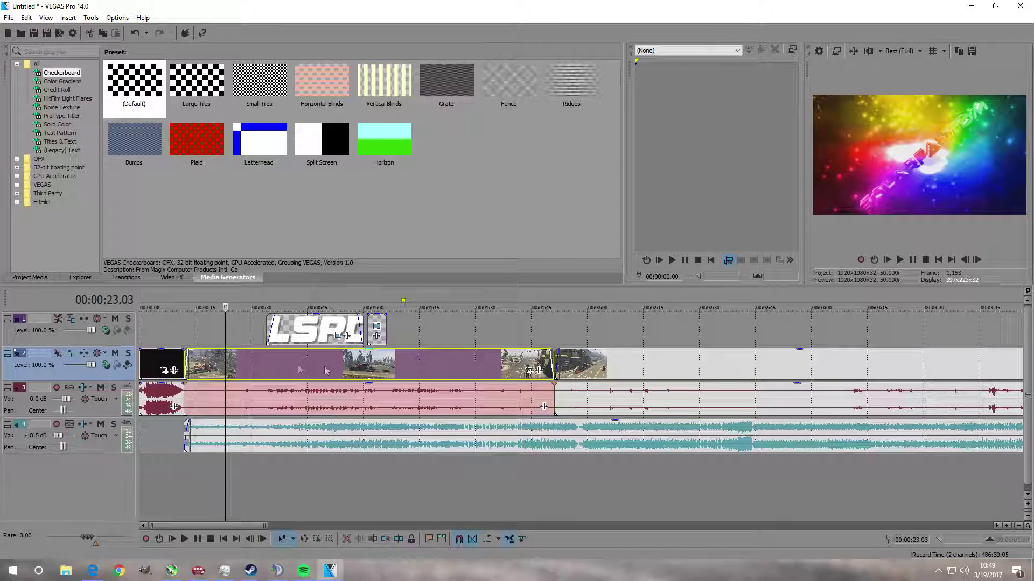
left_click(653, 374)
left_click(403, 367)
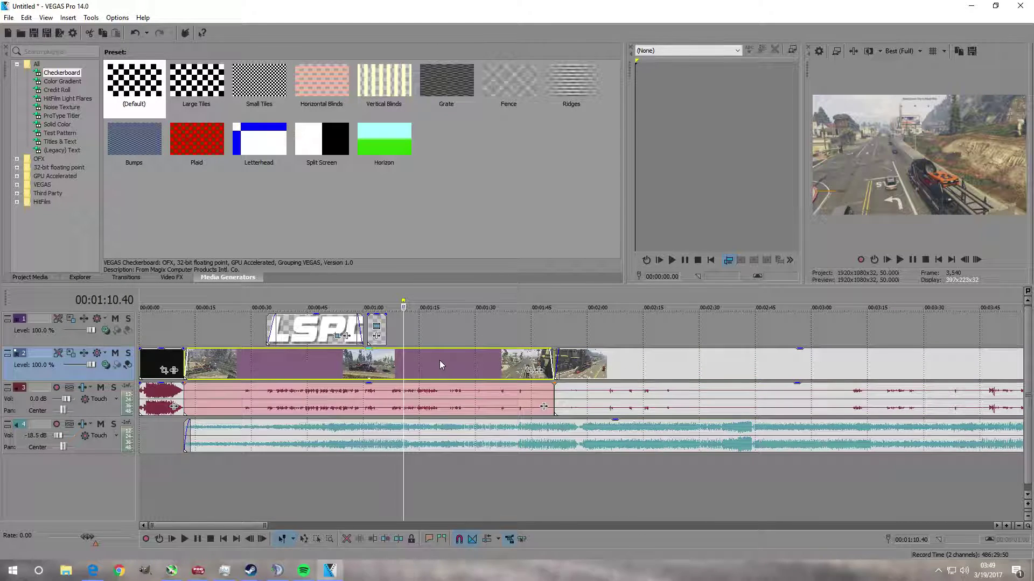
right_click(439, 360)
mouse_move(533, 464)
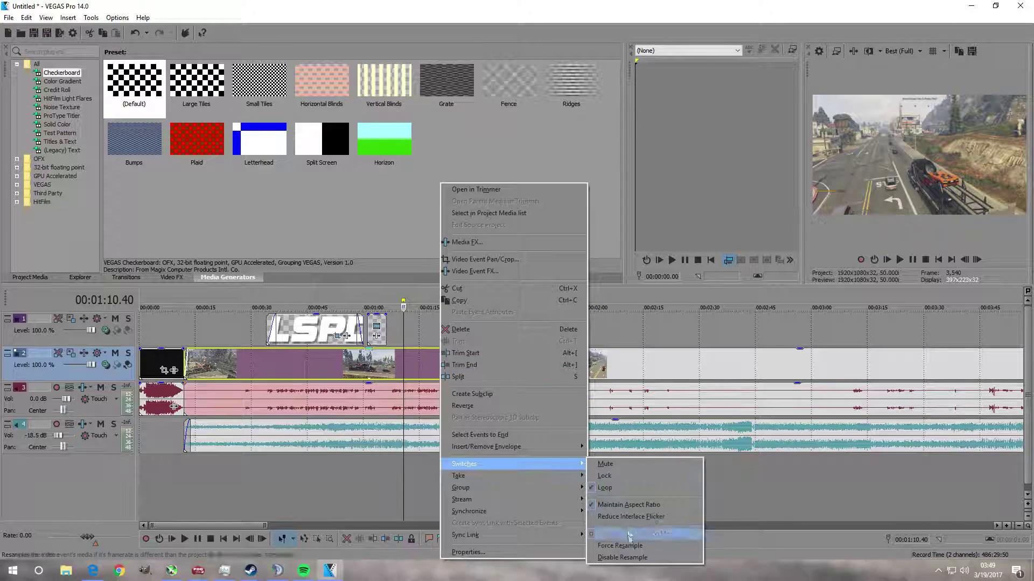
left_click(630, 560)
Disable resampling on the short separate video clip at the very end of the timeline.
left_click_drag(251, 526, 908, 560)
left_click(877, 363)
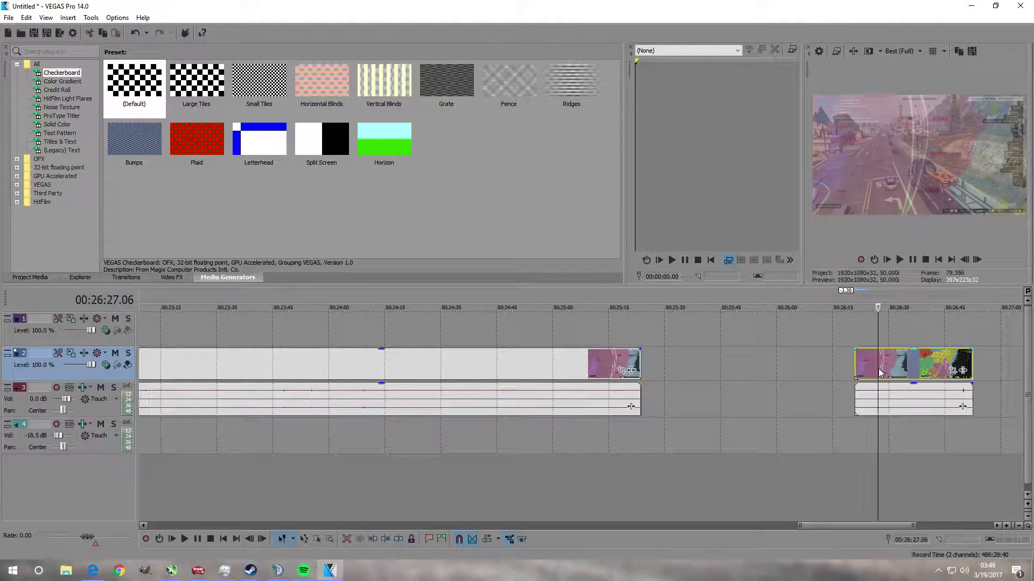
right_click(879, 364)
mouse_move(926, 468)
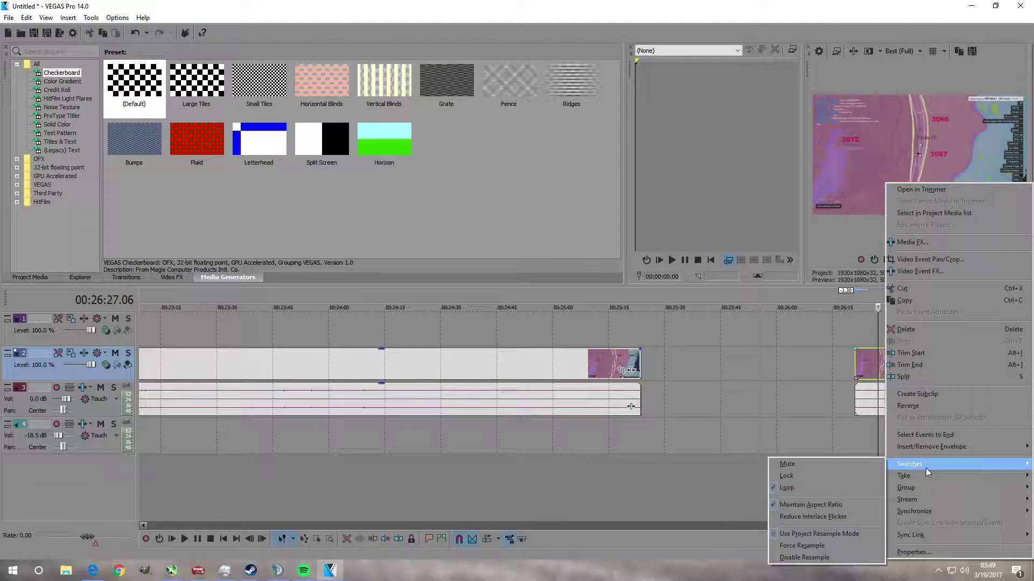
left_click(807, 561)
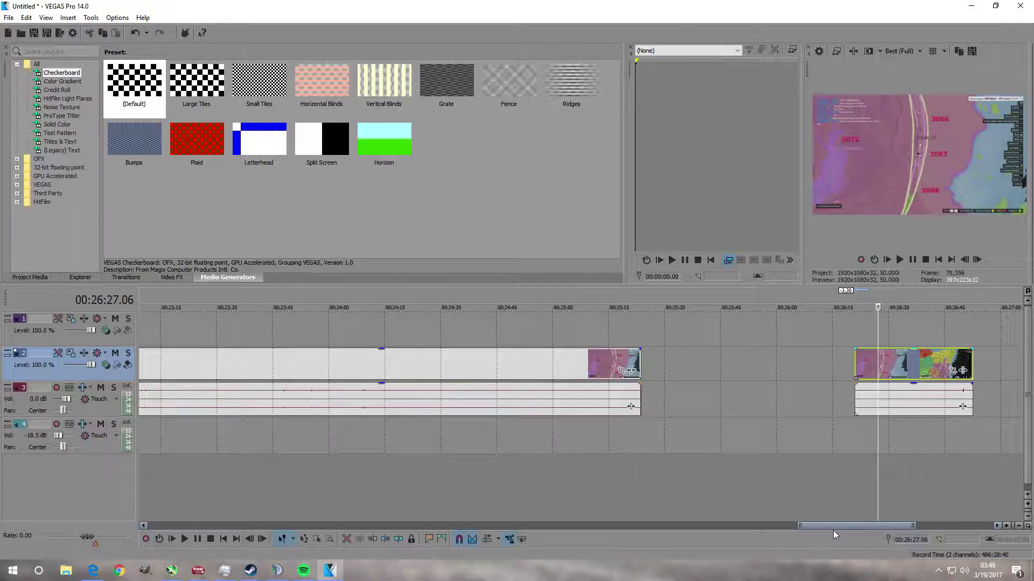
left_click_drag(819, 526, 170, 483)
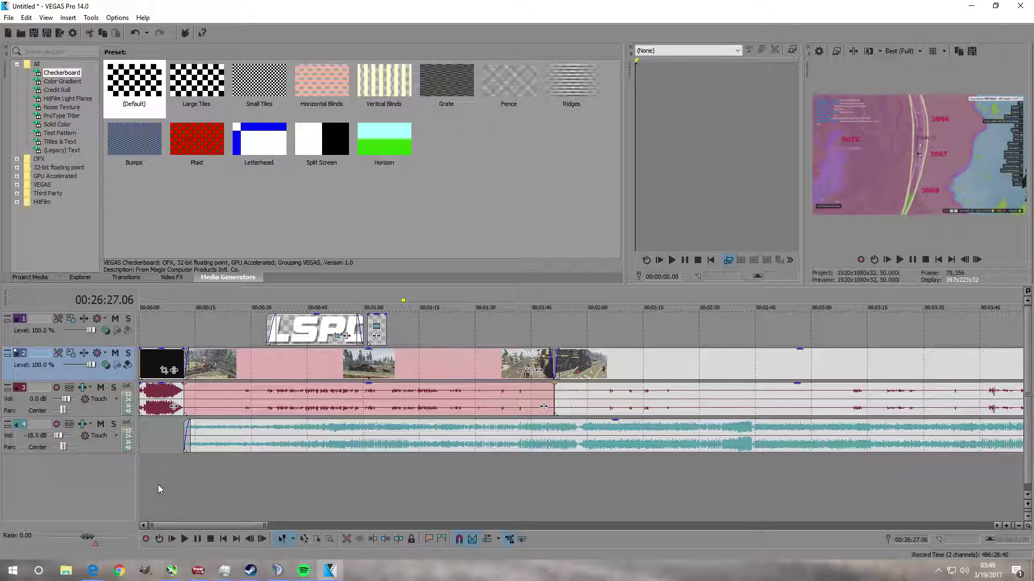
Show the project media, start a render with the output file named "sony vegas tutorial", and cancel it without rendering.
left_click(30, 277)
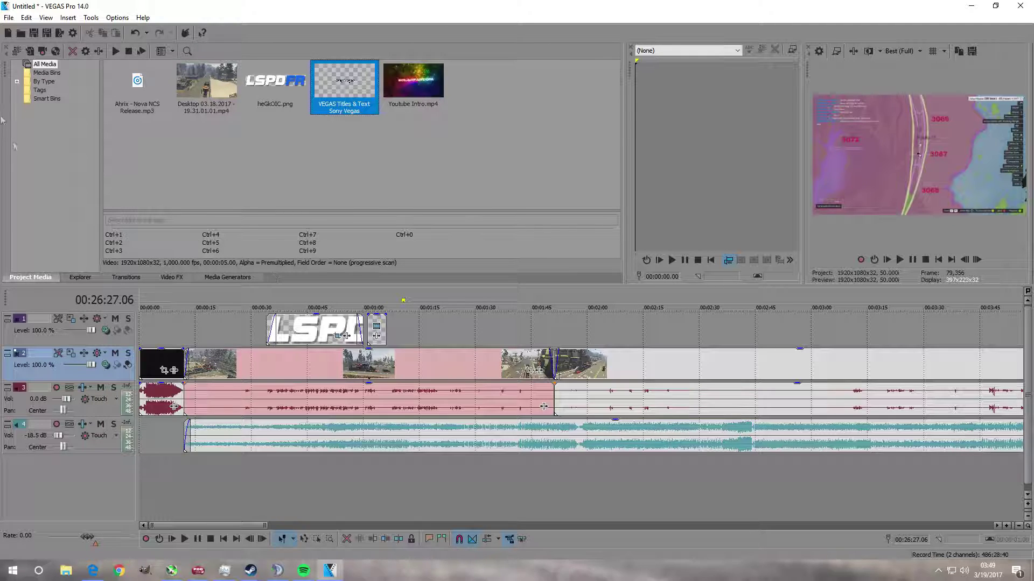
left_click(8, 17)
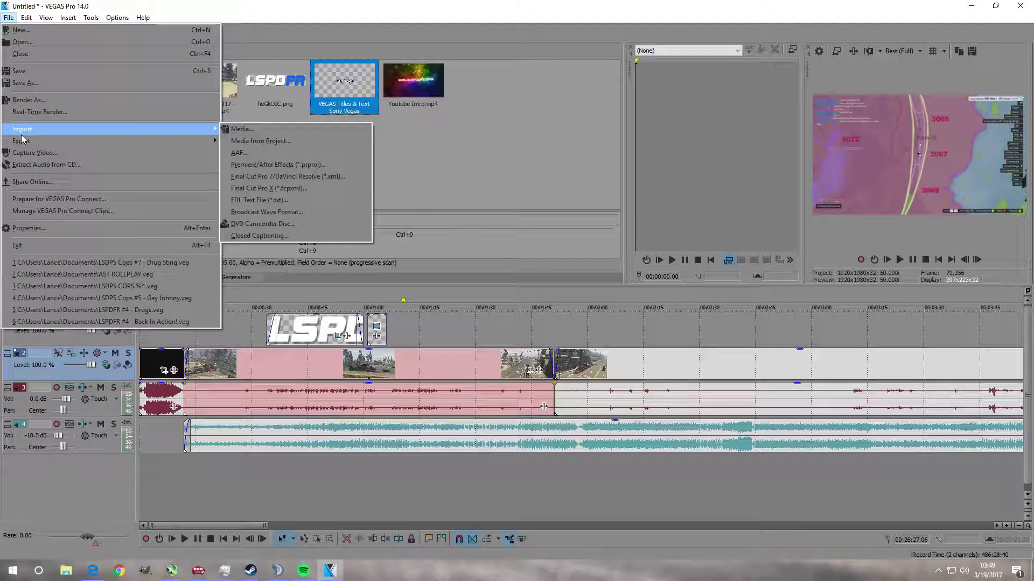
left_click(39, 101)
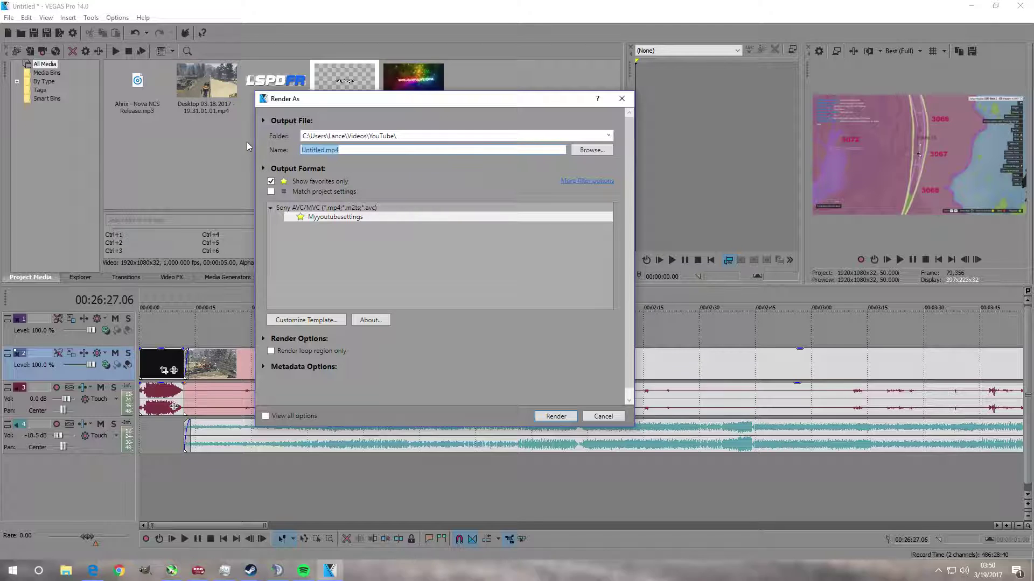
type("sor")
key("BackSpace")
type("ny vegas tutorial")
left_click(612, 417)
Close the gap near the timeline's end by moving the last clip's video and audio against the end of the long gameplay clip.
scroll(710, 401, "down", 6)
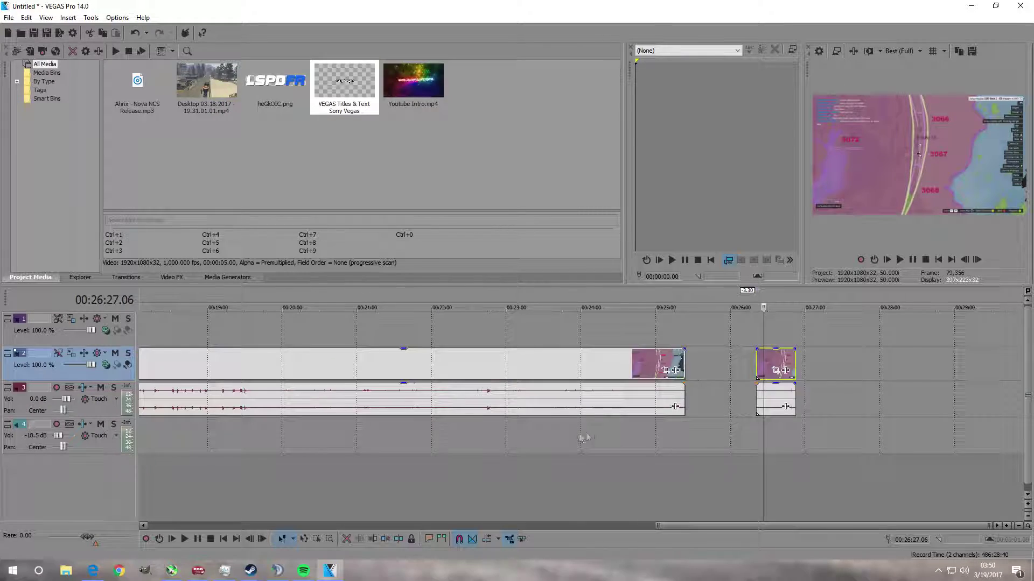
scroll(610, 525, "down", 3)
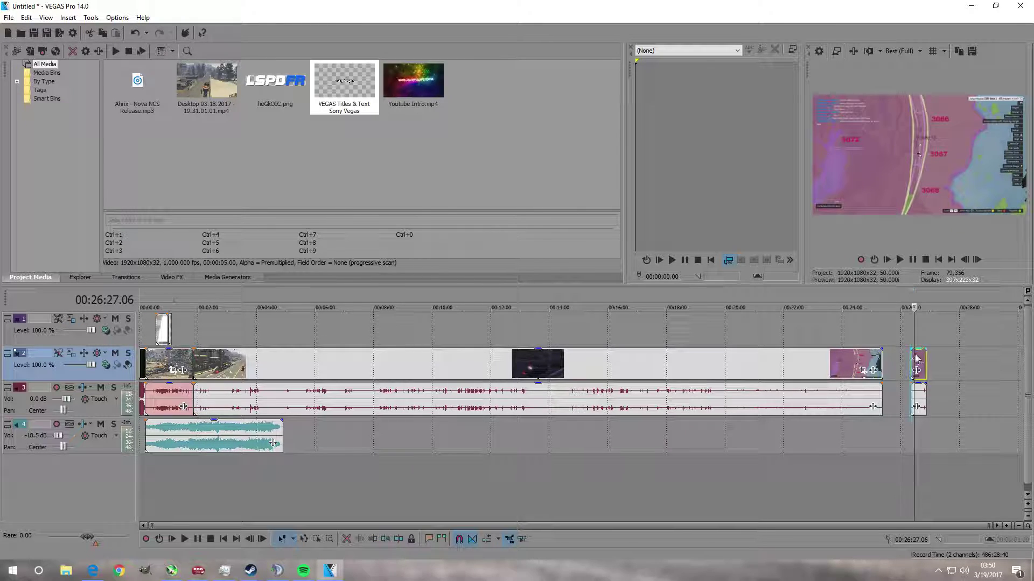
left_click_drag(917, 358, 889, 359)
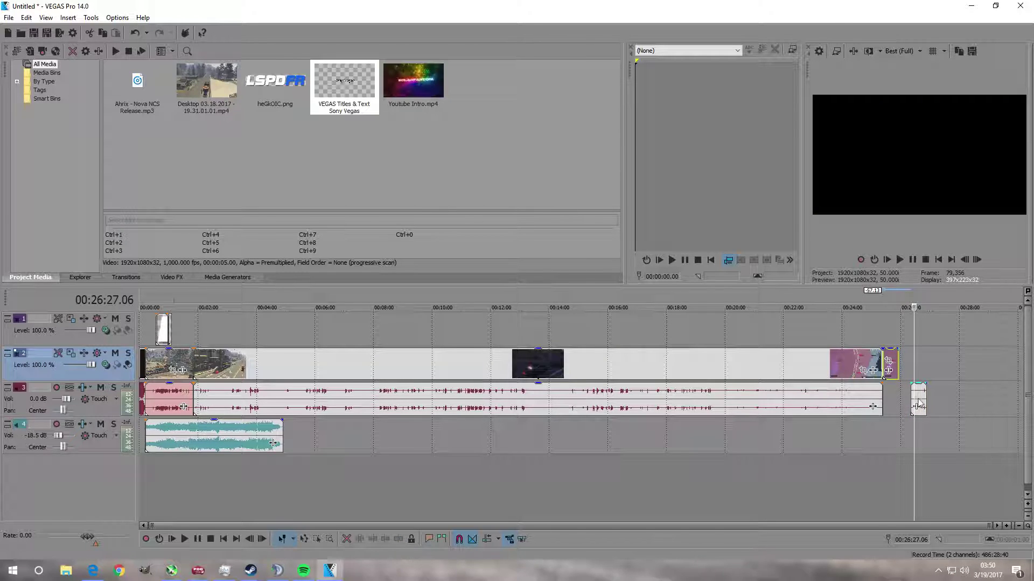
left_click_drag(918, 403, 894, 397)
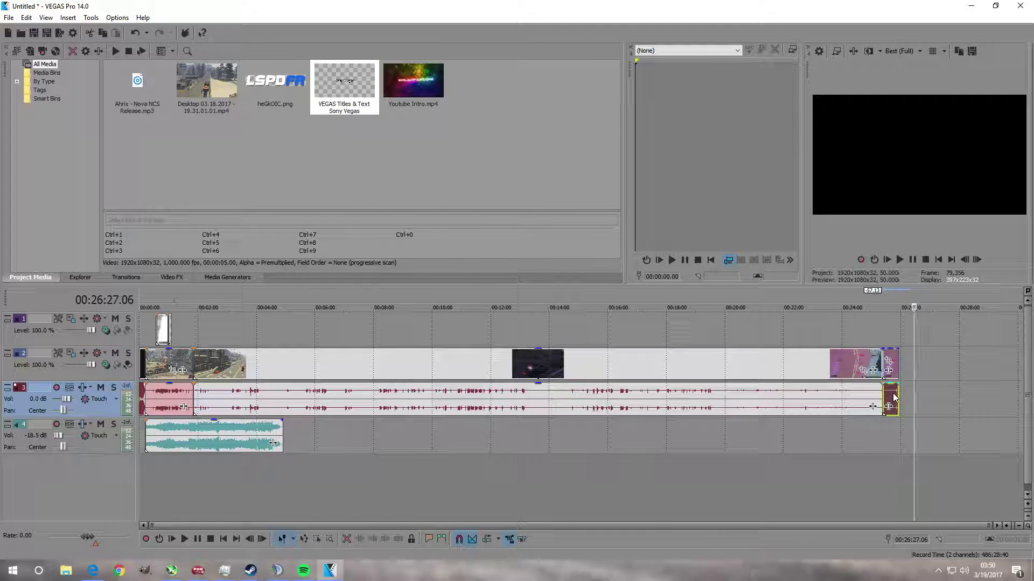